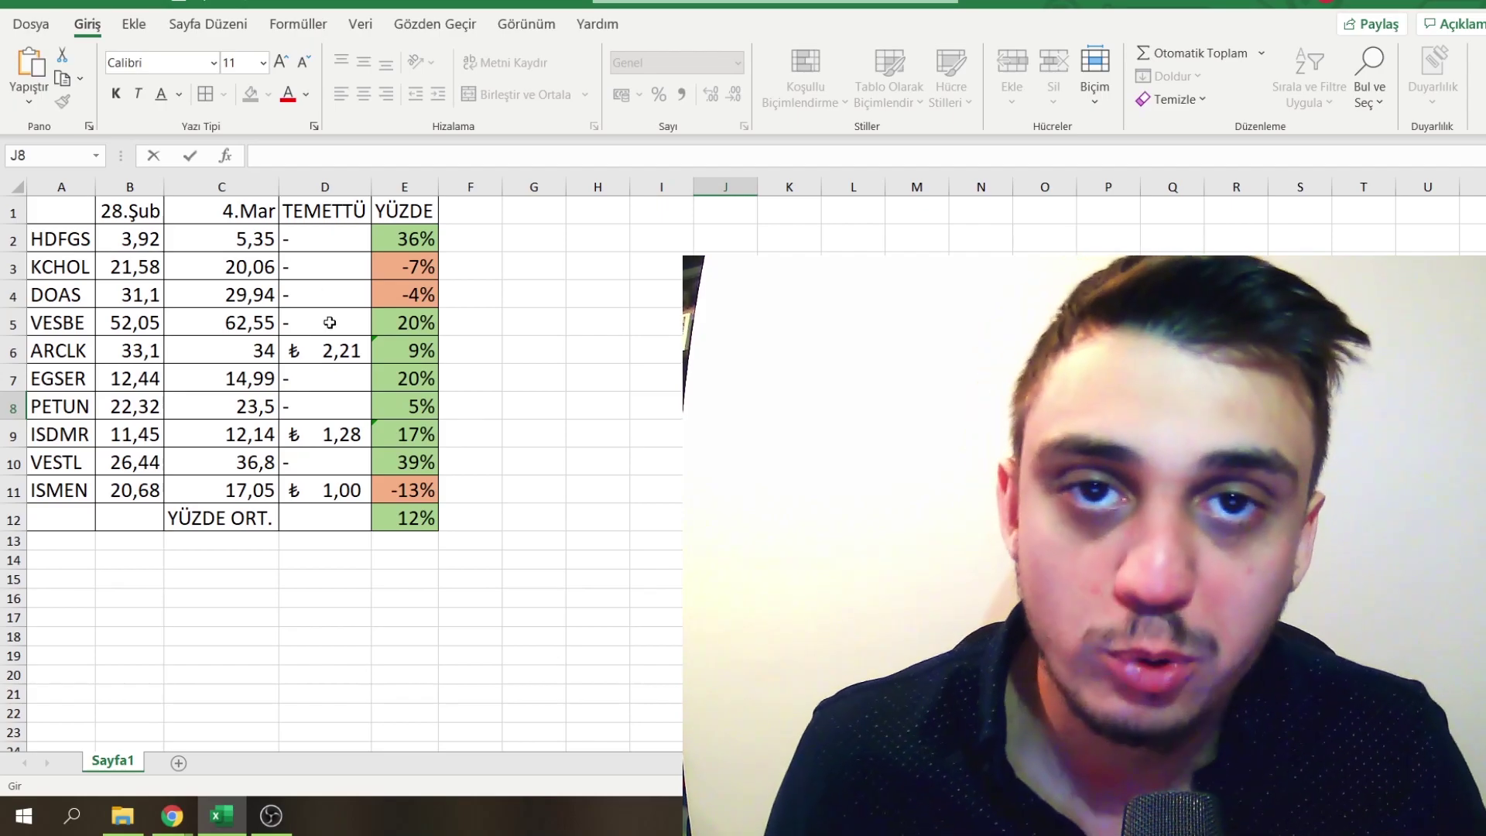
{"action": "left_click", "coordinate": [654, 377]}
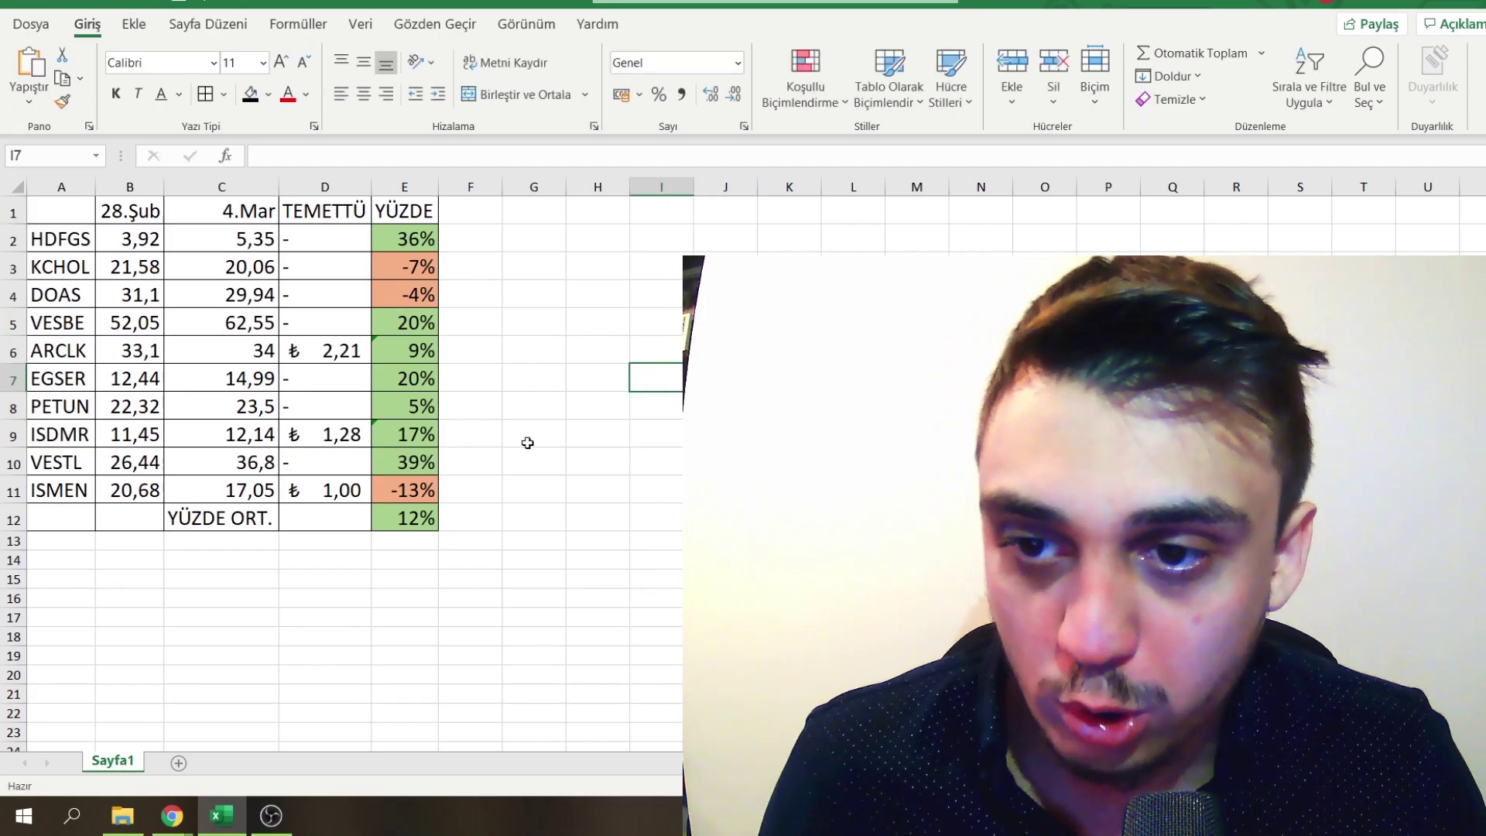
{"action": "key", "text": "Right"}
{"action": "key", "text": "Right"}
{"action": "key", "text": "Right"}
{"action": "key", "text": "Right"}
{"action": "key", "text": "Down"}
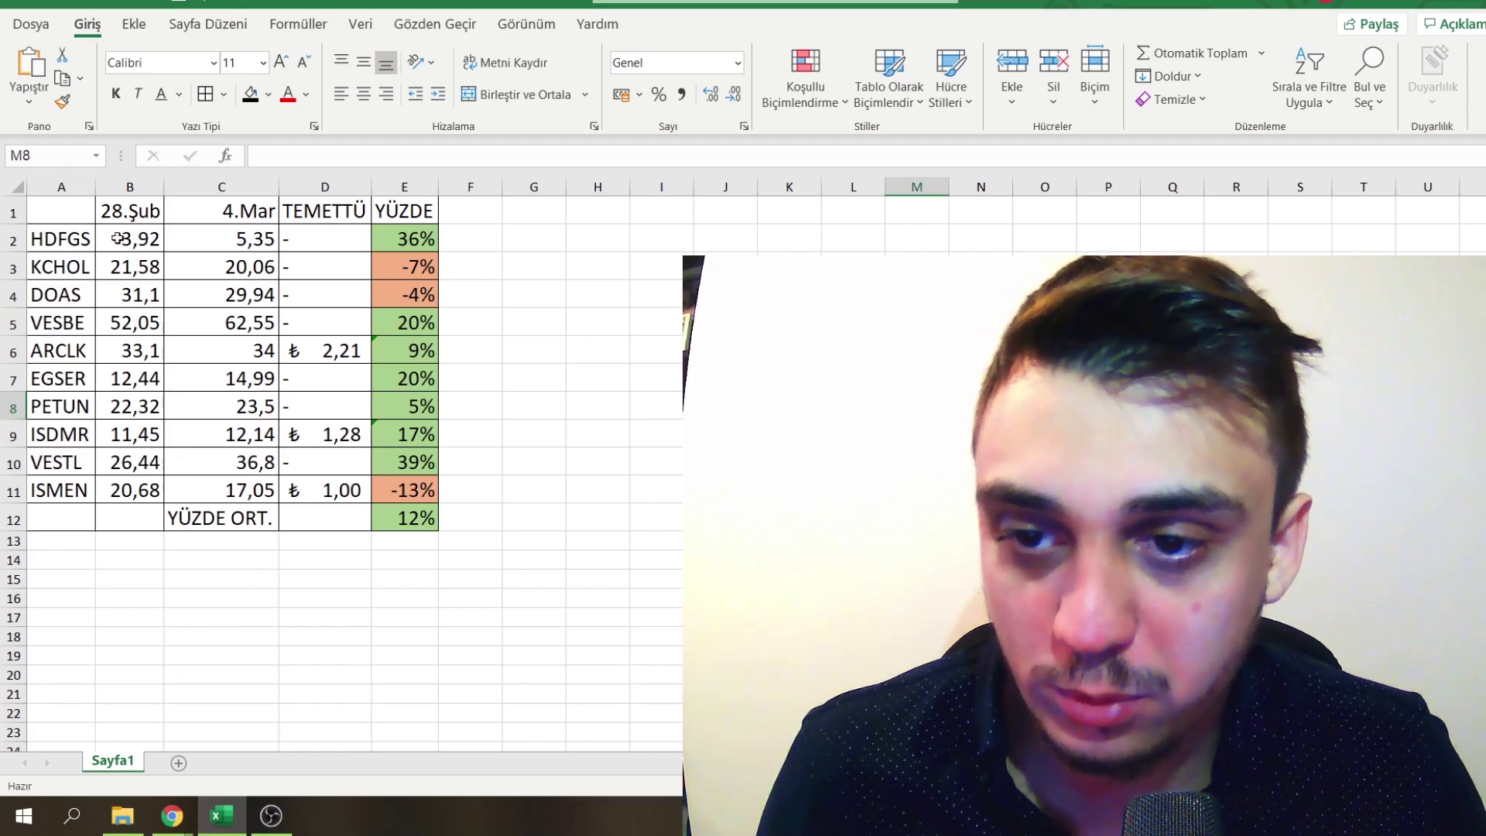
Review the YÜZDE return cells for HDFGS, VESTL, KCHOL, DOAS and ISMEN, plus the average in the YÜZDE ORT. row
{"action": "left_click", "coordinate": [379, 244]}
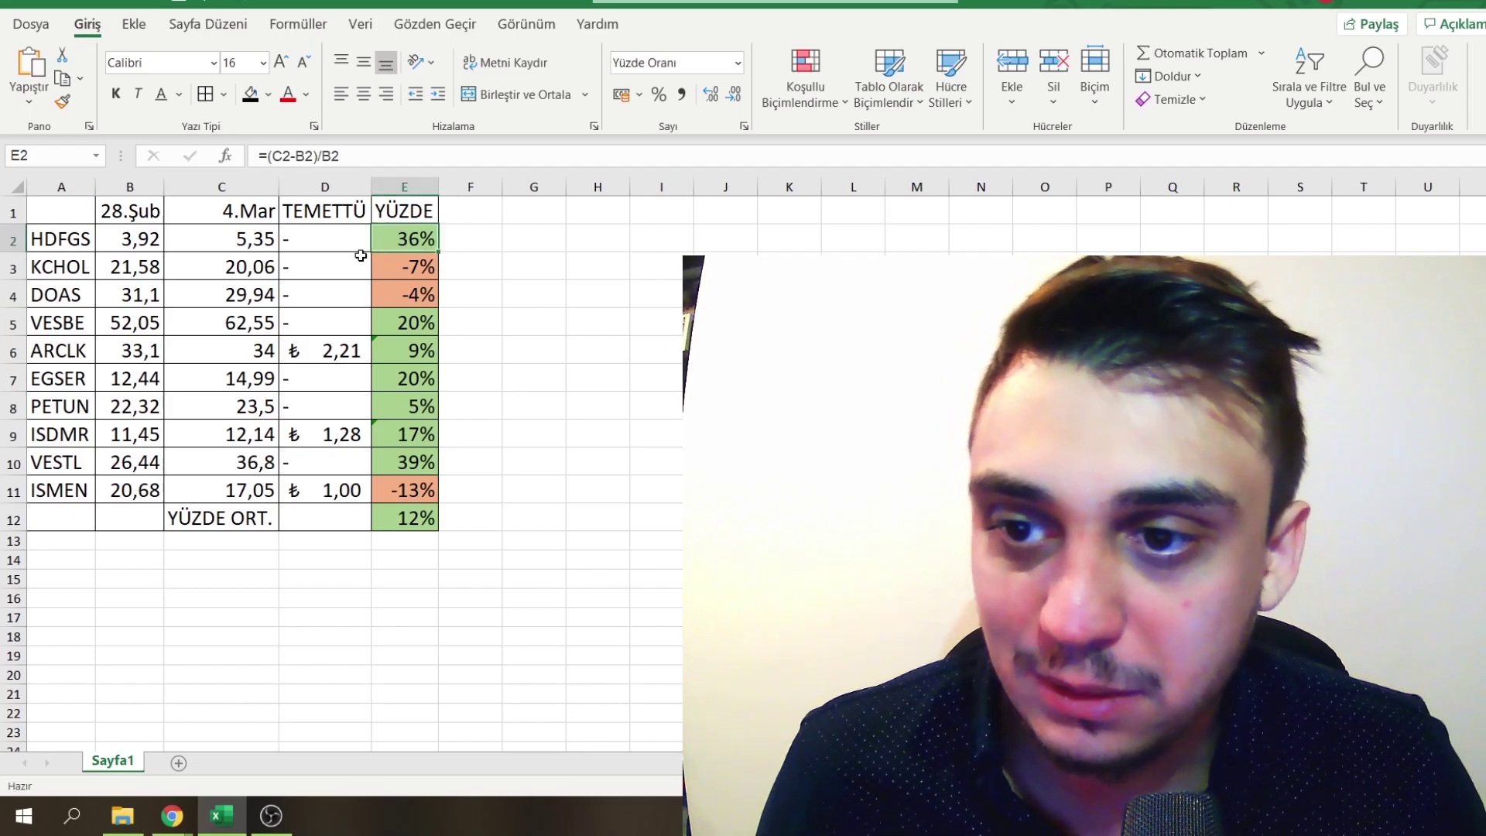
{"action": "left_click", "coordinate": [424, 463]}
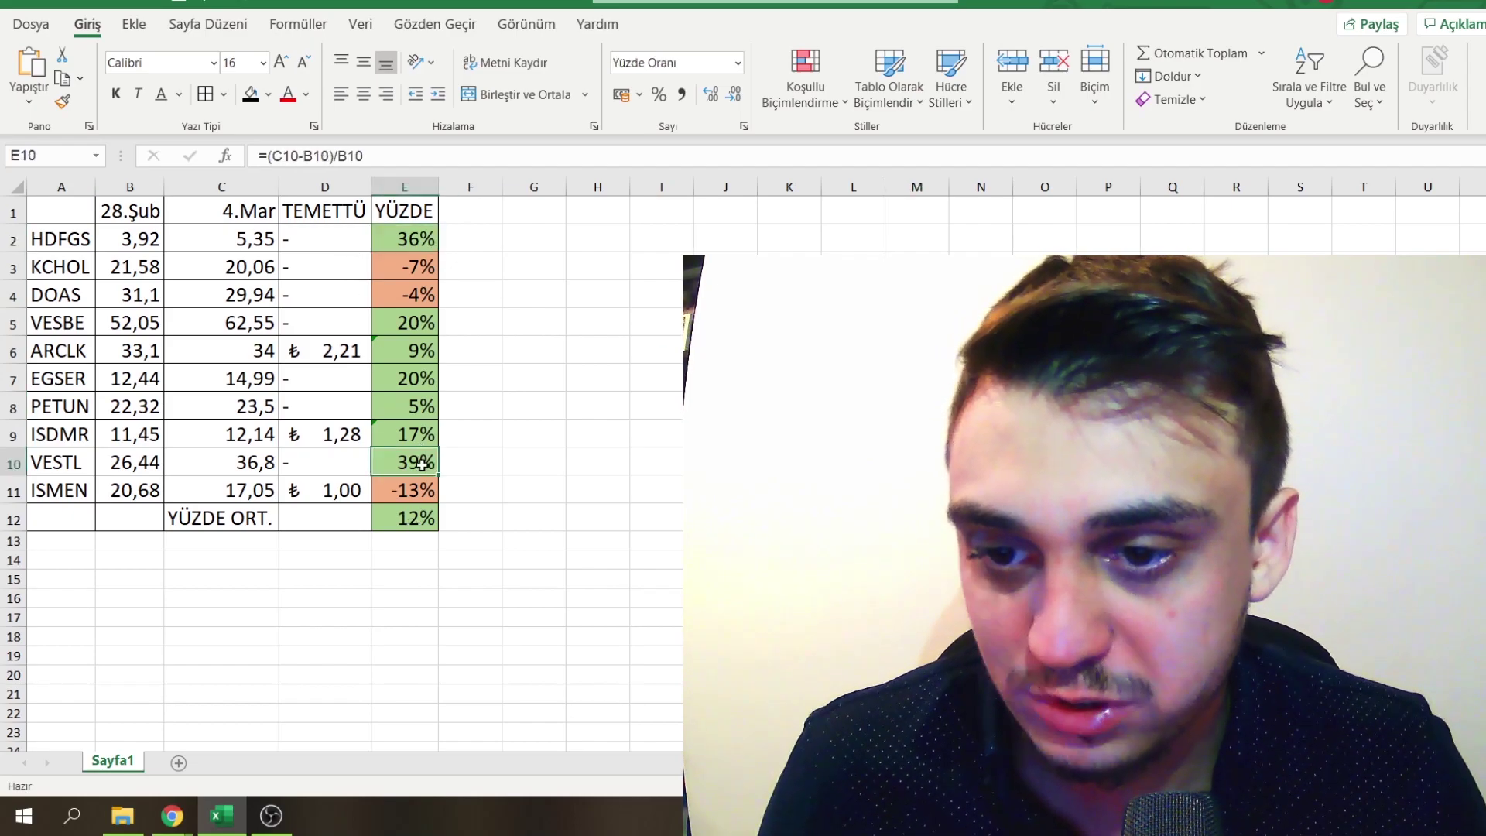
{"action": "left_click", "coordinate": [405, 239]}
{"action": "left_click", "coordinate": [427, 301]}
{"action": "left_click", "coordinate": [410, 270]}
{"action": "left_click", "coordinate": [414, 295]}
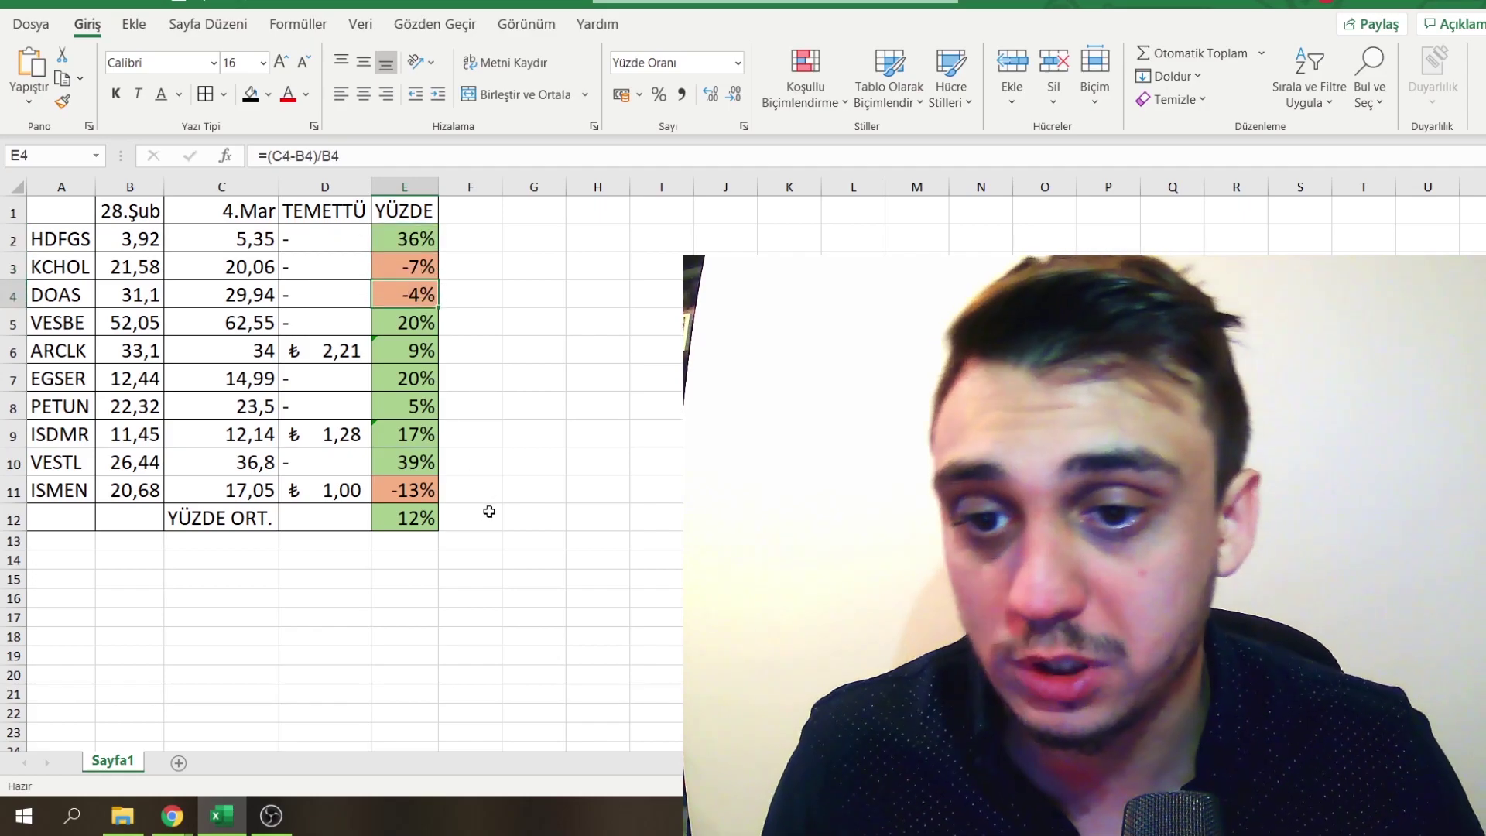
{"action": "left_click", "coordinate": [402, 494]}
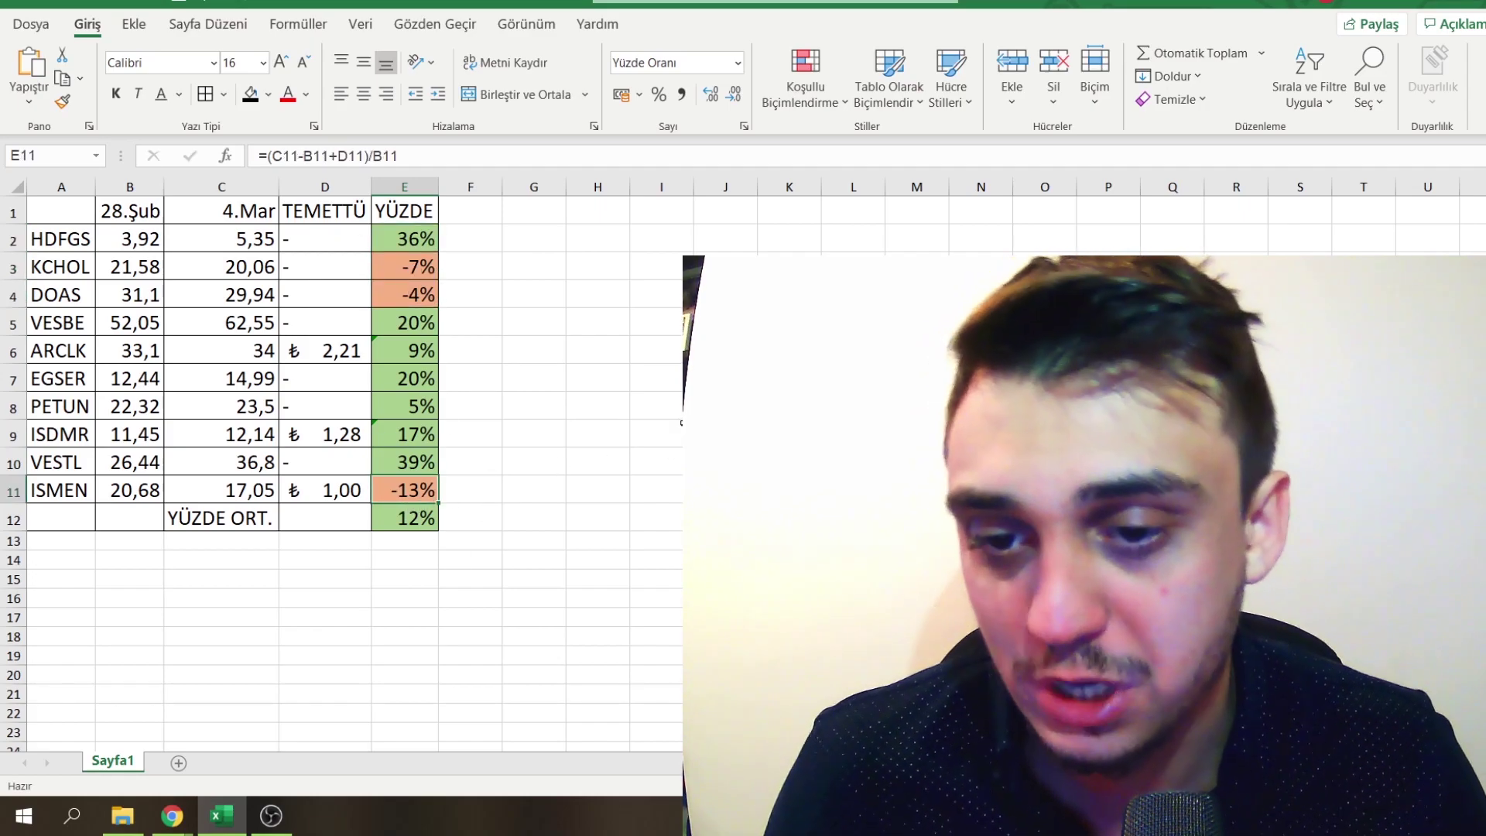
{"action": "left_click", "coordinate": [422, 523]}
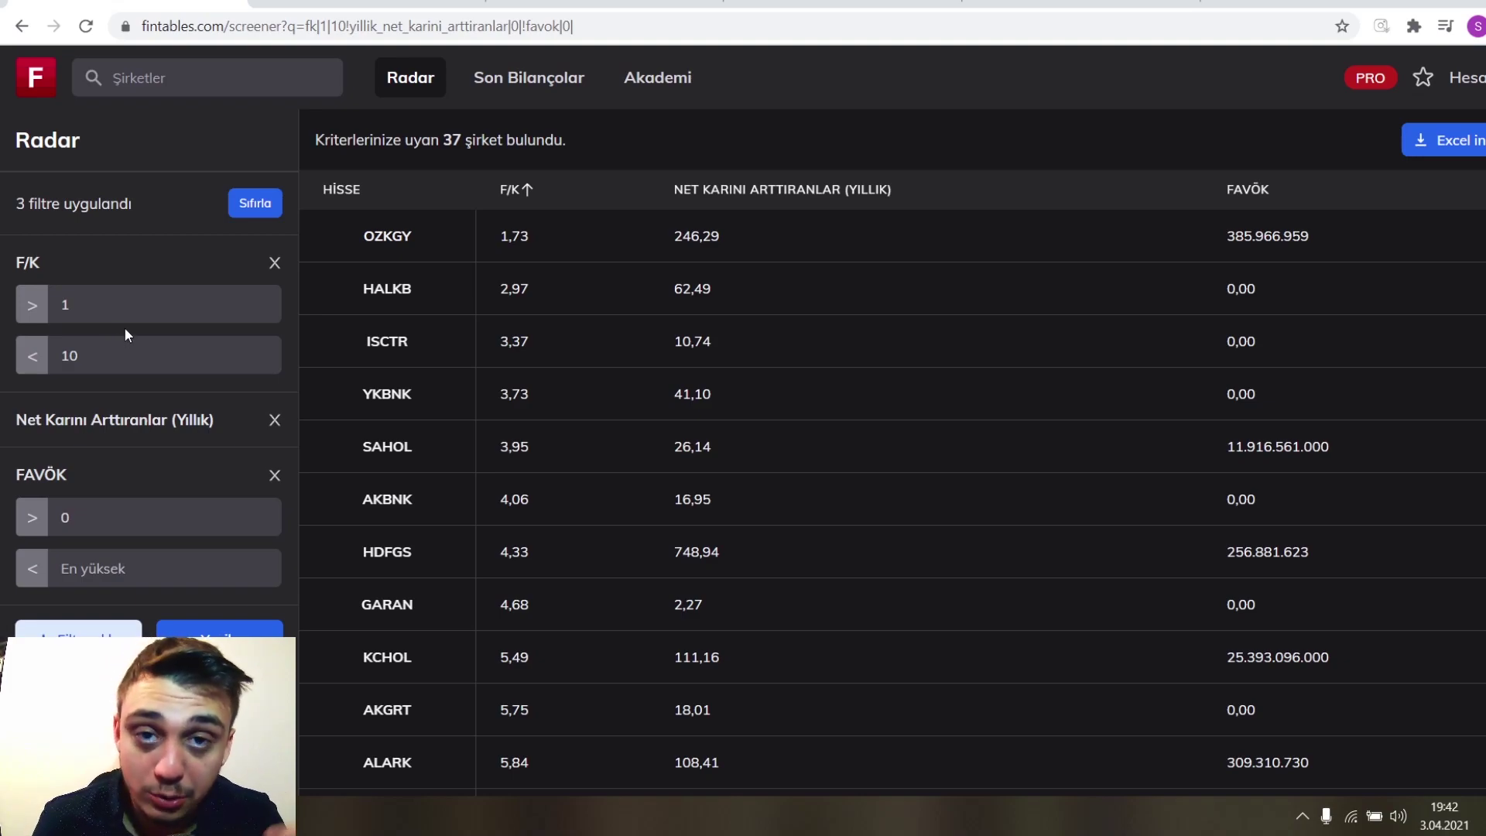
Switch to the Fintables Radar and examine its applied filters and the companies with the lowest F/K ratios
{"action": "left_click_drag", "start_coordinate": [27, 434], "coordinate": [193, 440]}
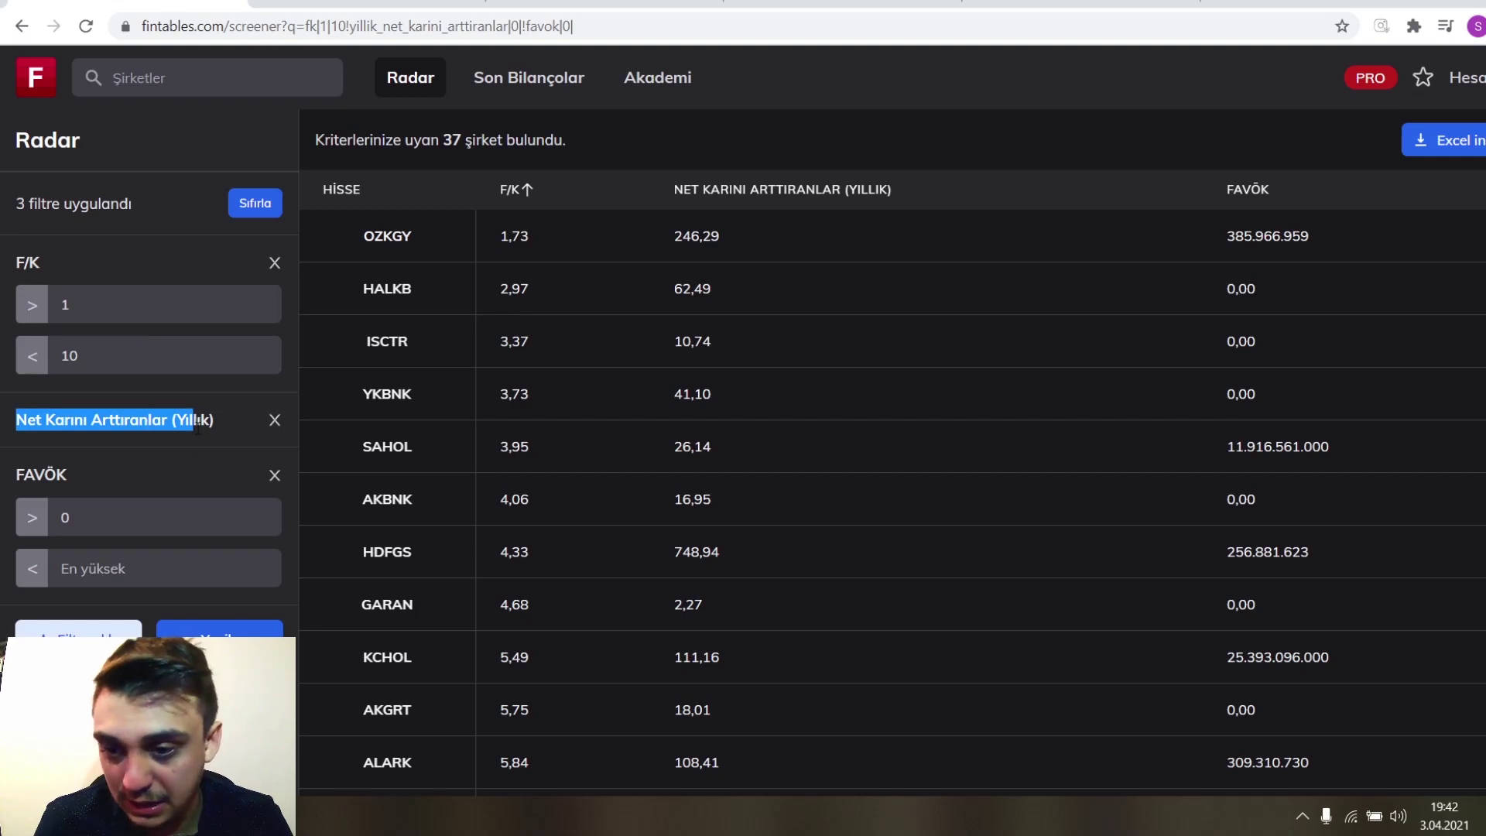
{"action": "left_click", "coordinate": [140, 541]}
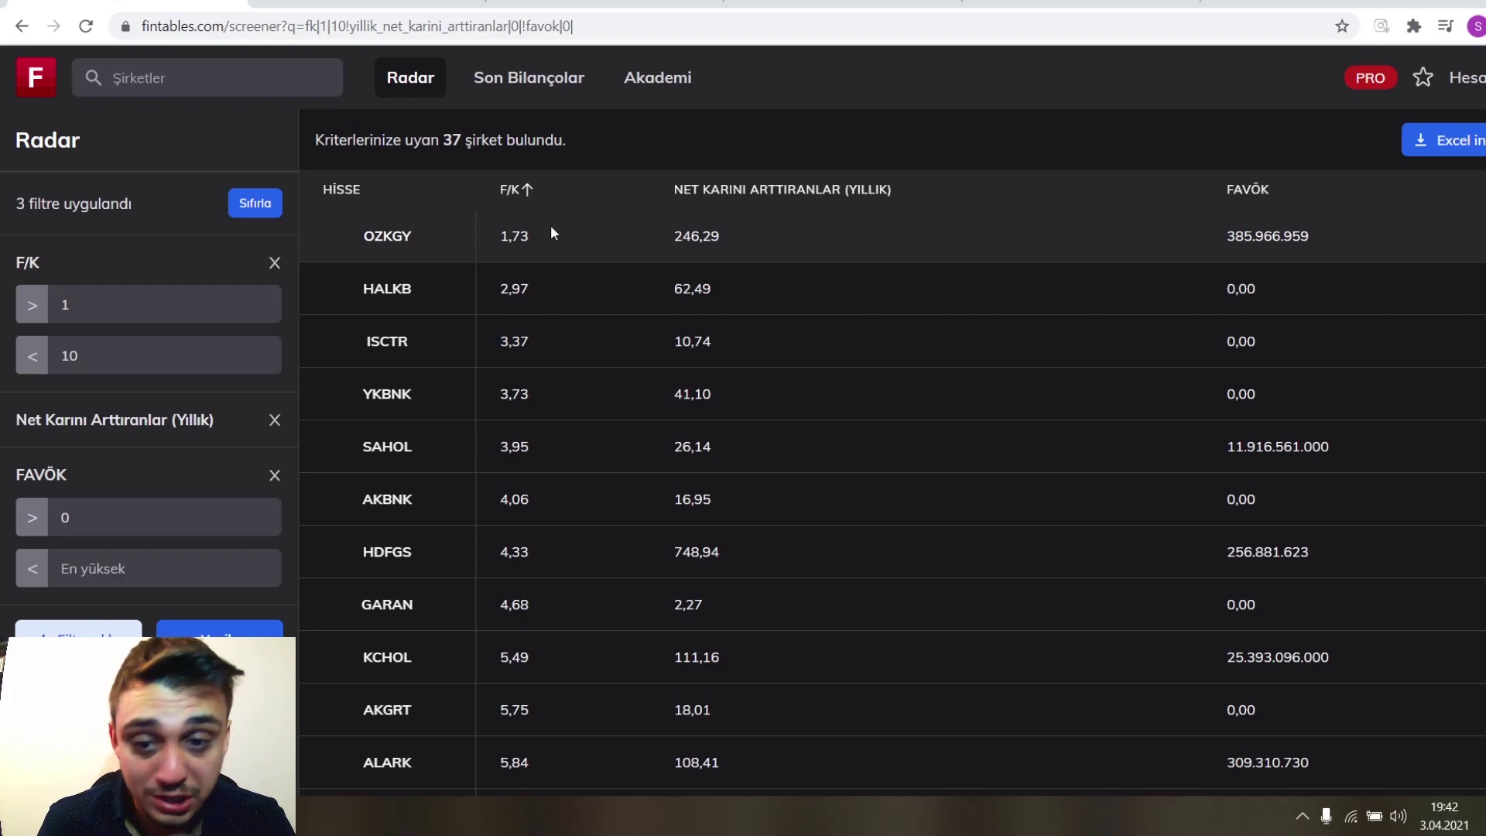
{"action": "scroll", "coordinate": [616, 263], "scroll_direction": "down", "scroll_amount": 1}
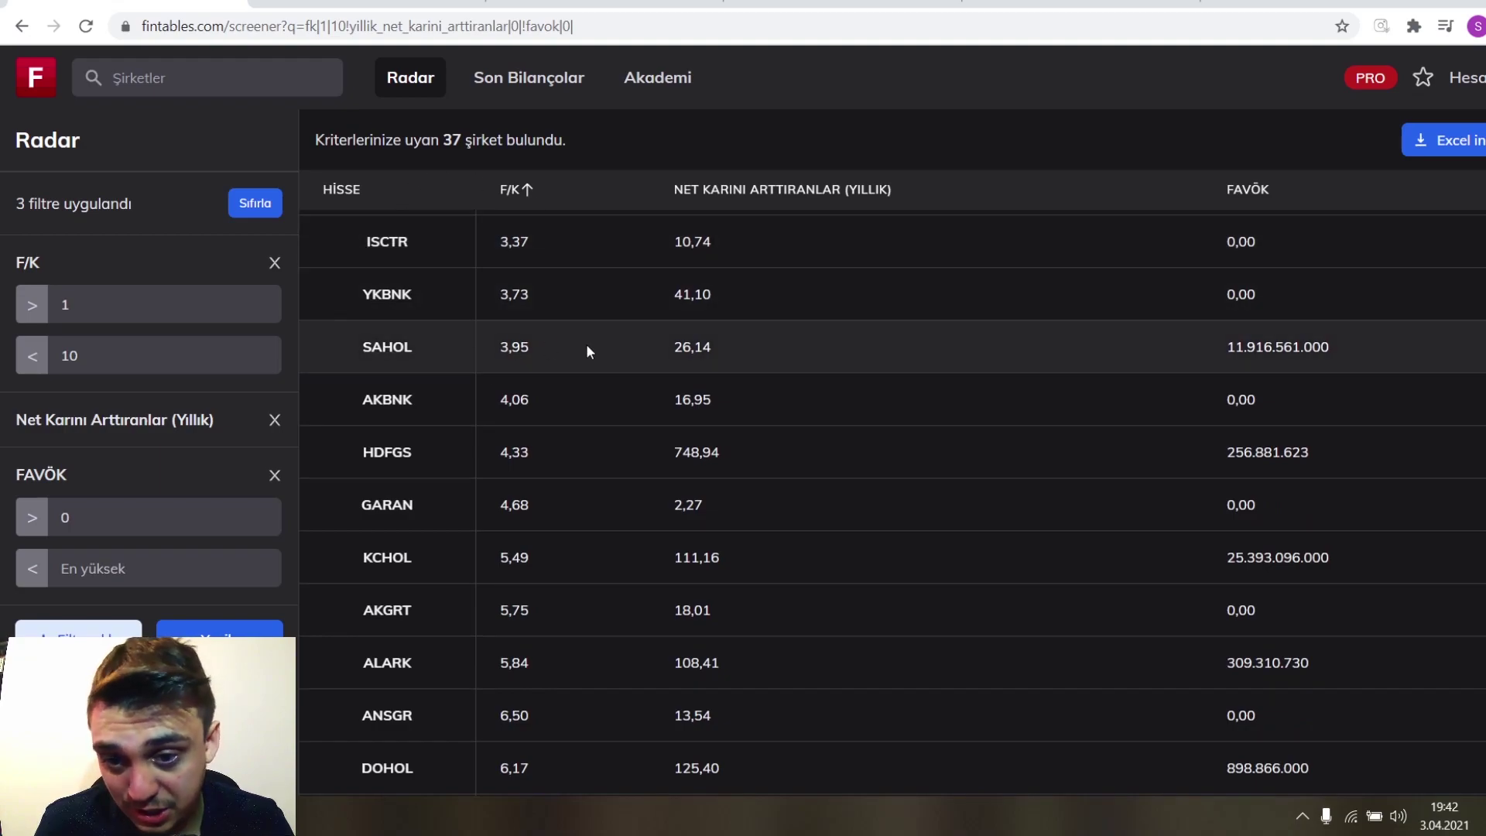
{"action": "scroll", "coordinate": [587, 343], "scroll_direction": "up", "scroll_amount": 1}
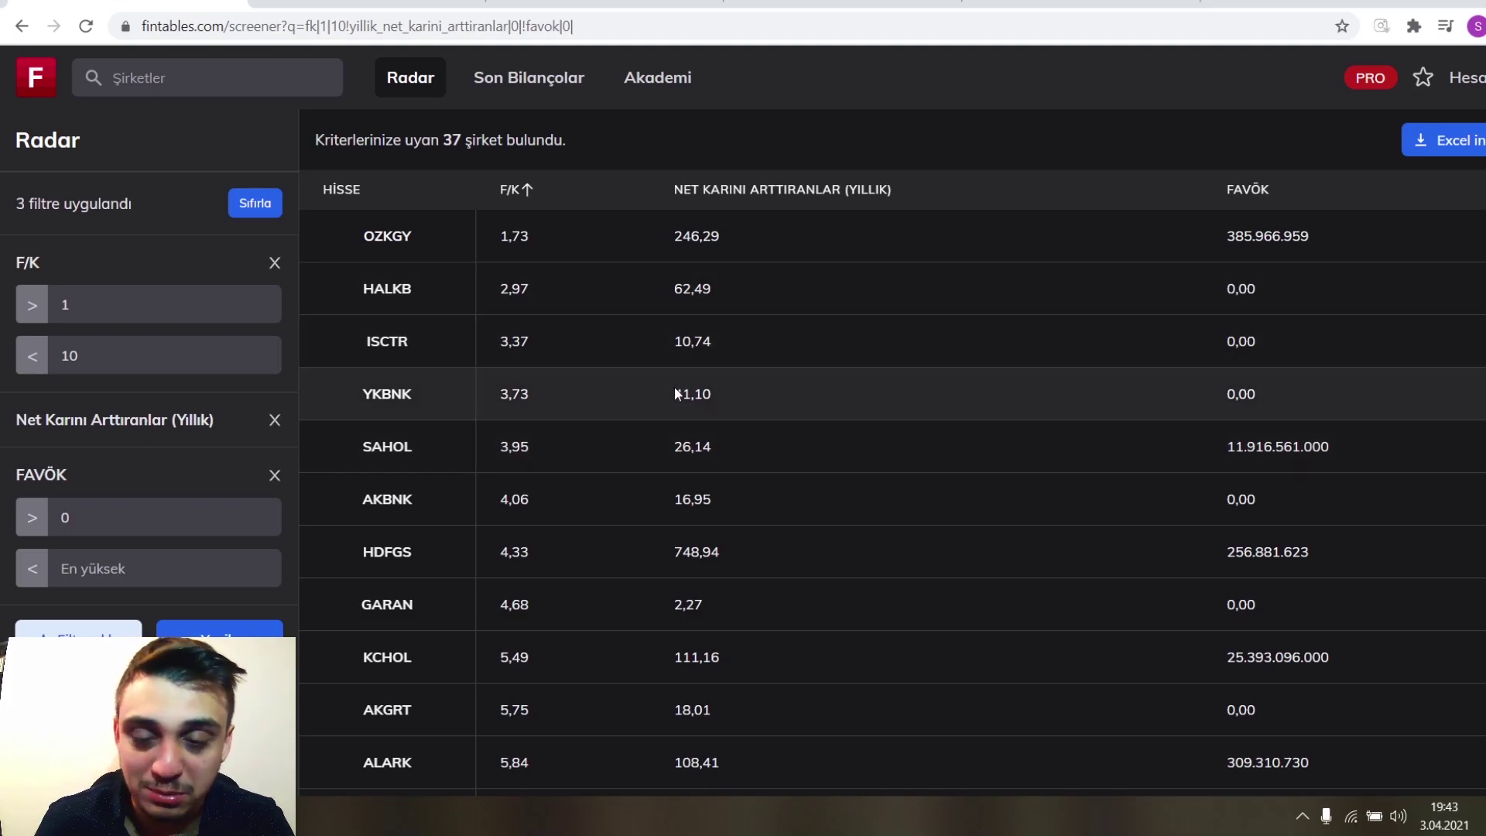
{"action": "scroll", "coordinate": [619, 310], "scroll_direction": "down", "scroll_amount": 1}
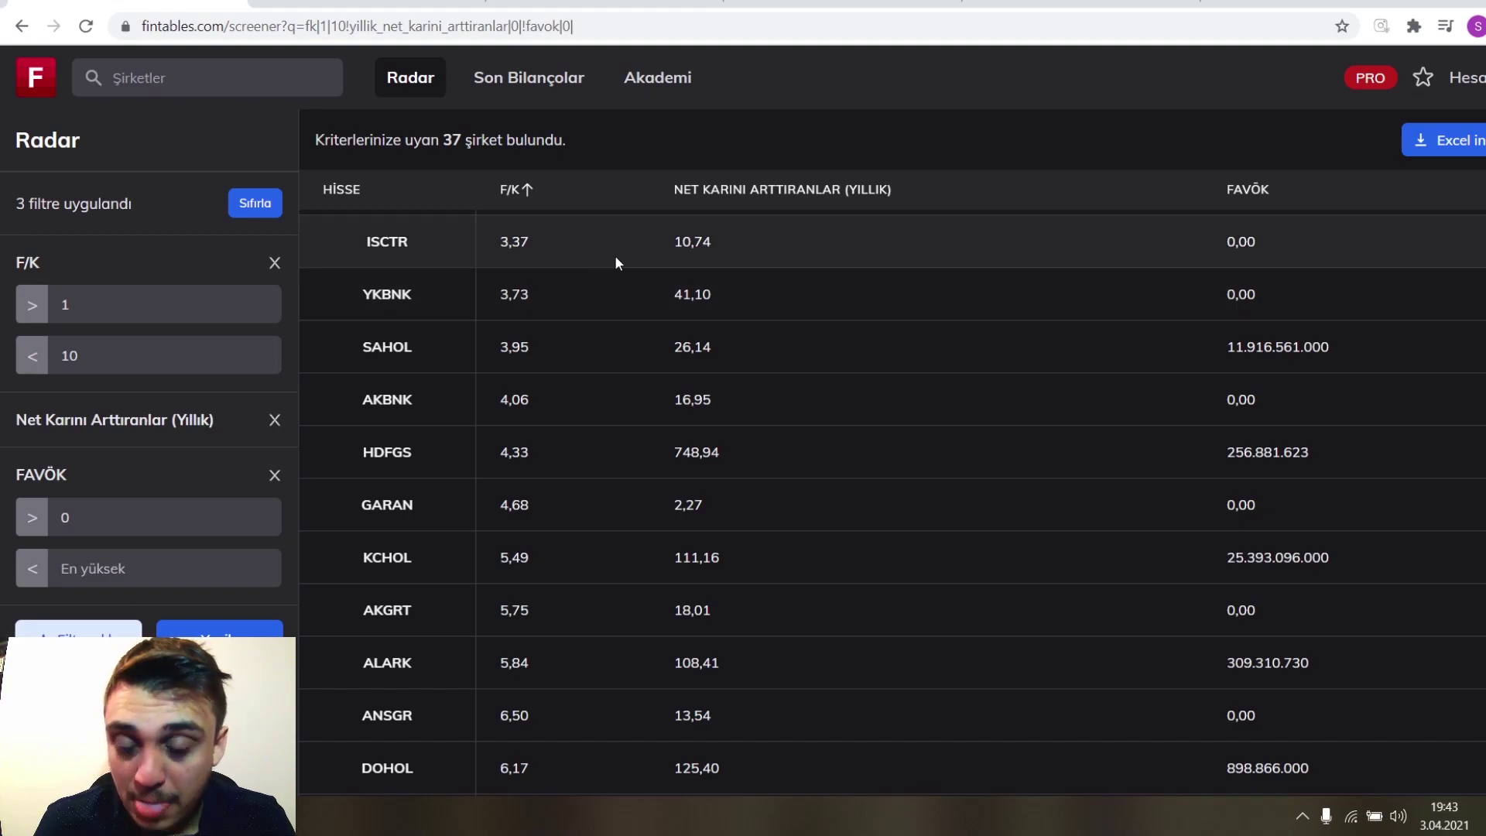
{"action": "scroll", "coordinate": [616, 262], "scroll_direction": "up", "scroll_amount": 1}
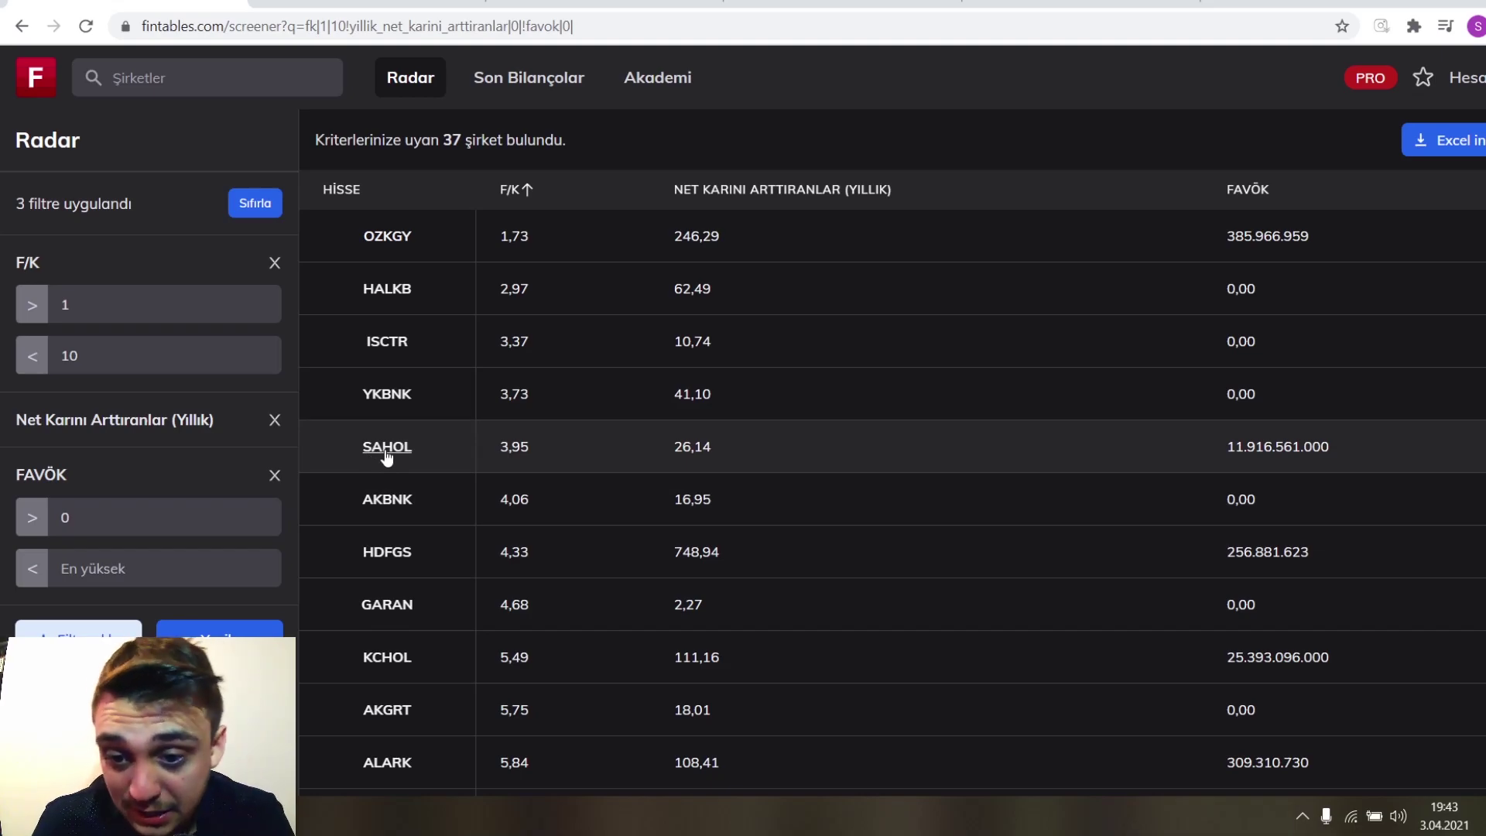
Examine the F/K, yearly net profit growth and FAVÖK figures of the screened companies from HDFGS and KCHOL through DOAS
{"action": "scroll", "coordinate": [398, 445], "scroll_direction": "down", "scroll_amount": 3}
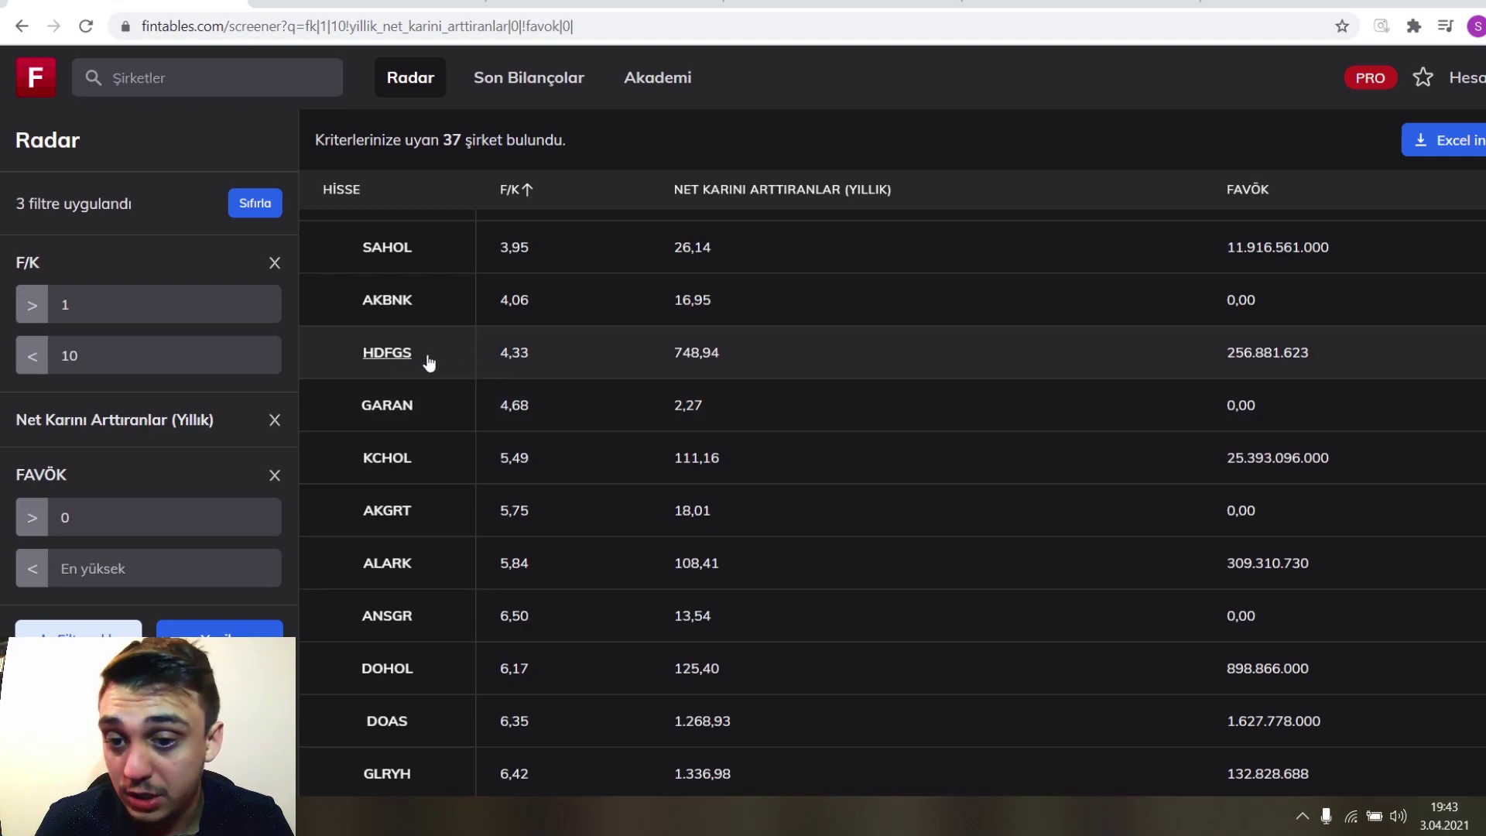
{"action": "scroll", "coordinate": [430, 363], "scroll_direction": "down", "scroll_amount": 3}
{"action": "scroll", "coordinate": [495, 348], "scroll_direction": "up", "scroll_amount": 2}
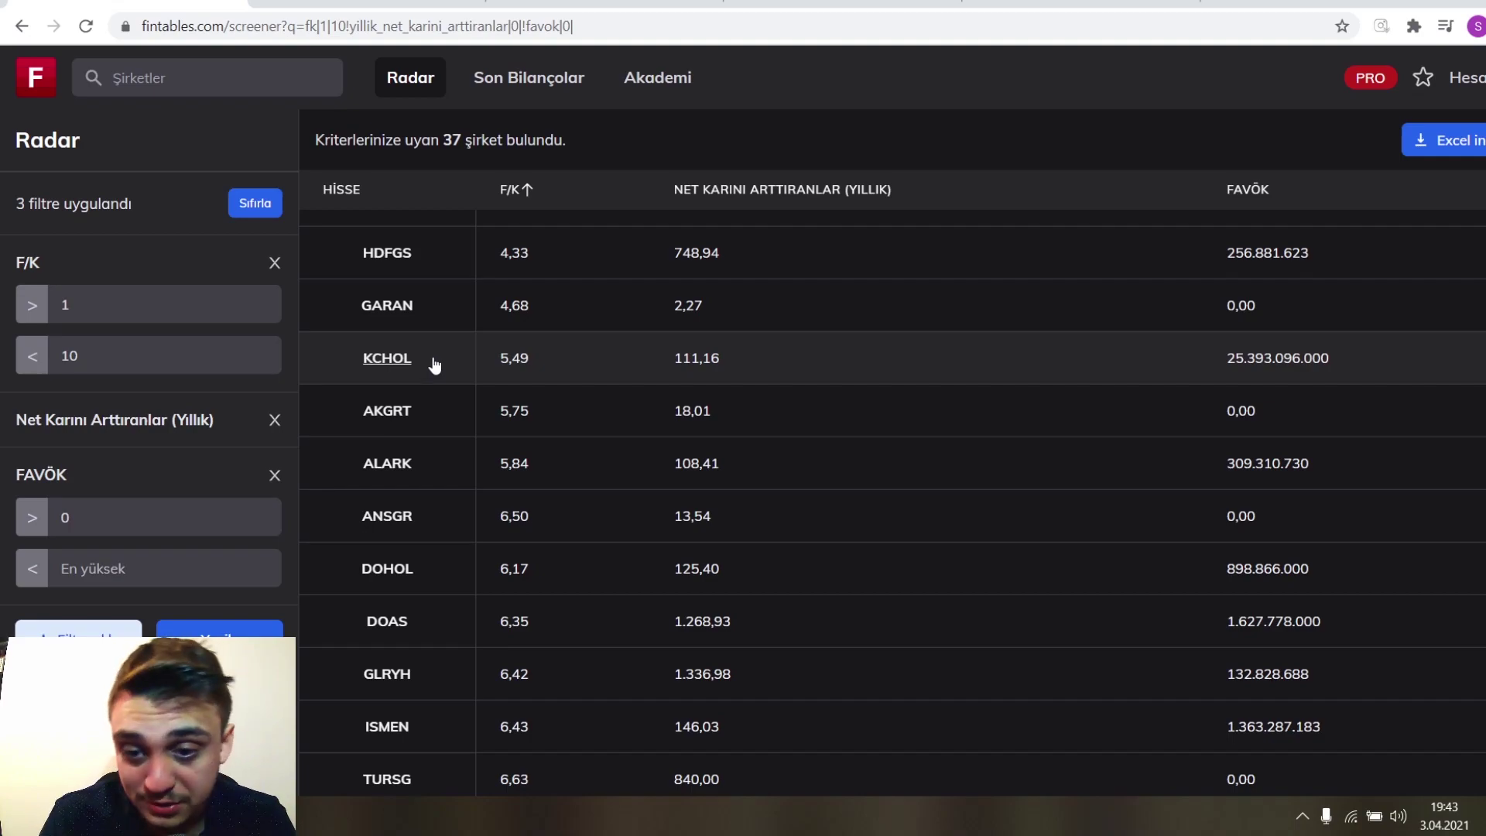
{"action": "scroll", "coordinate": [486, 343], "scroll_direction": "up", "scroll_amount": 1}
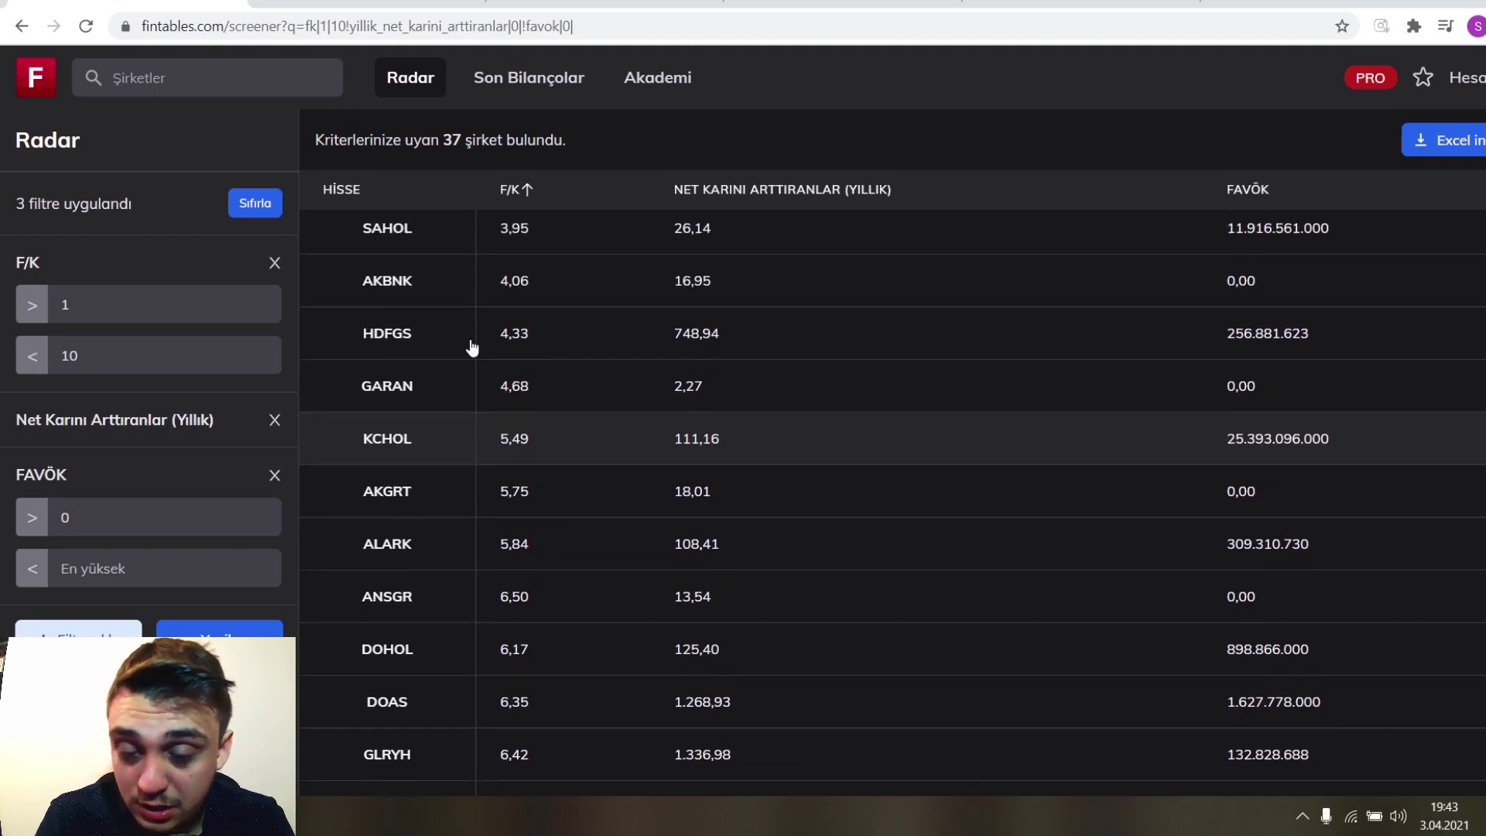
{"action": "scroll", "coordinate": [451, 398], "scroll_direction": "down", "scroll_amount": 2}
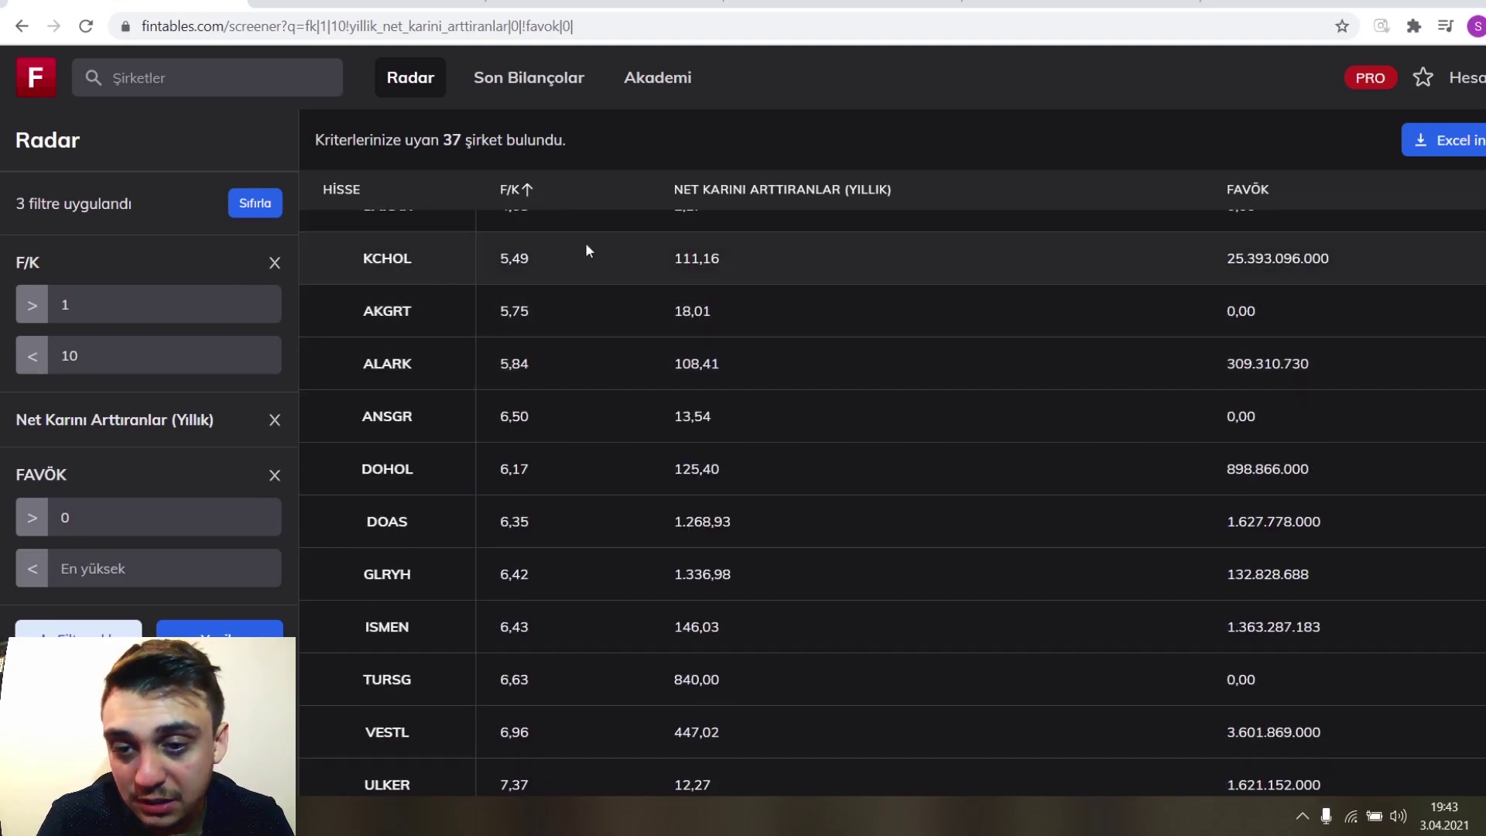
{"action": "scroll", "coordinate": [573, 255], "scroll_direction": "down", "scroll_amount": 2}
{"action": "scroll", "coordinate": [570, 294], "scroll_direction": "up", "scroll_amount": 2}
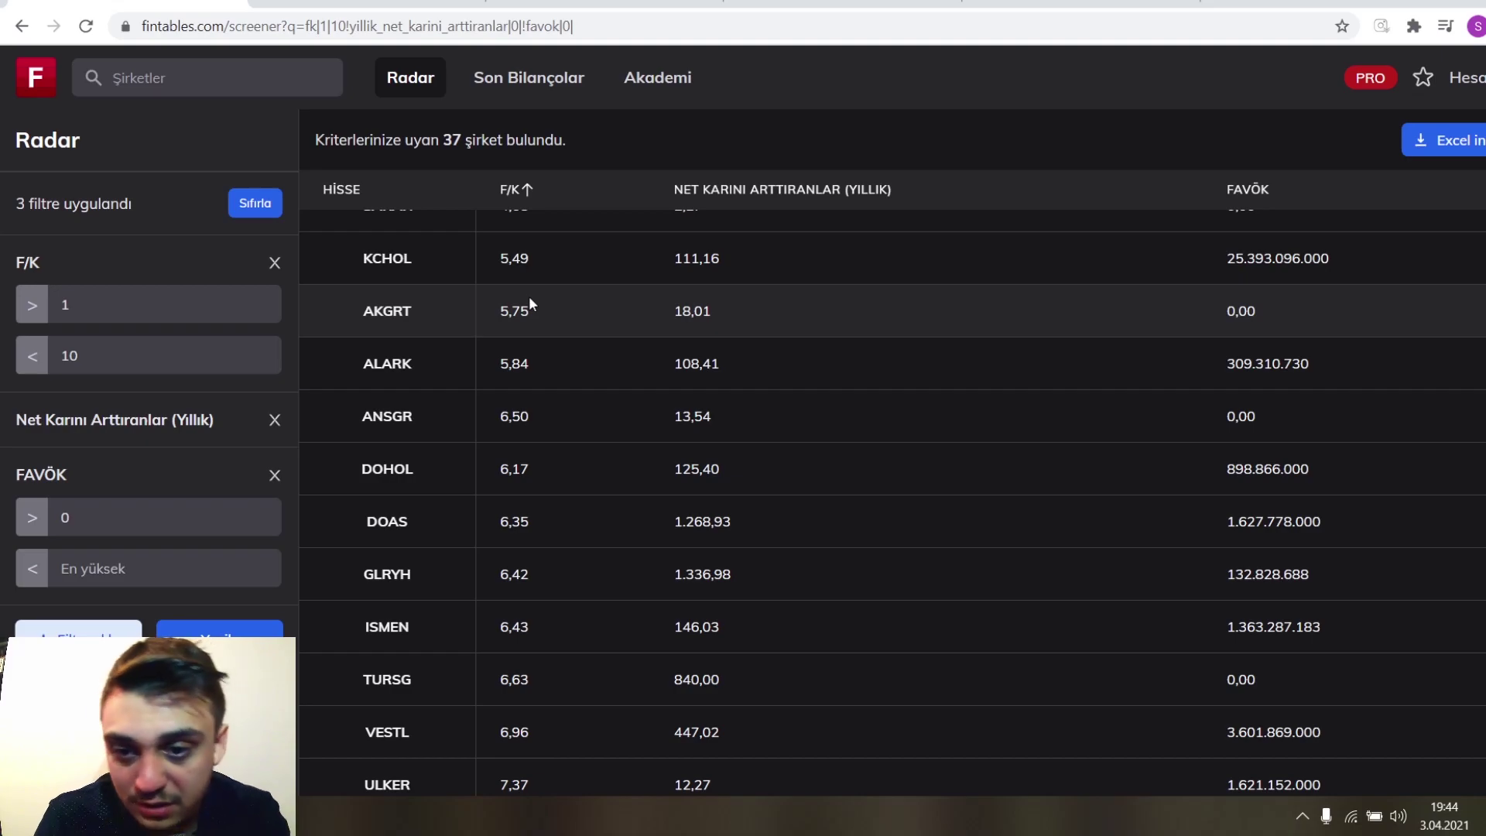
{"action": "scroll", "coordinate": [541, 306], "scroll_direction": "down", "scroll_amount": 2}
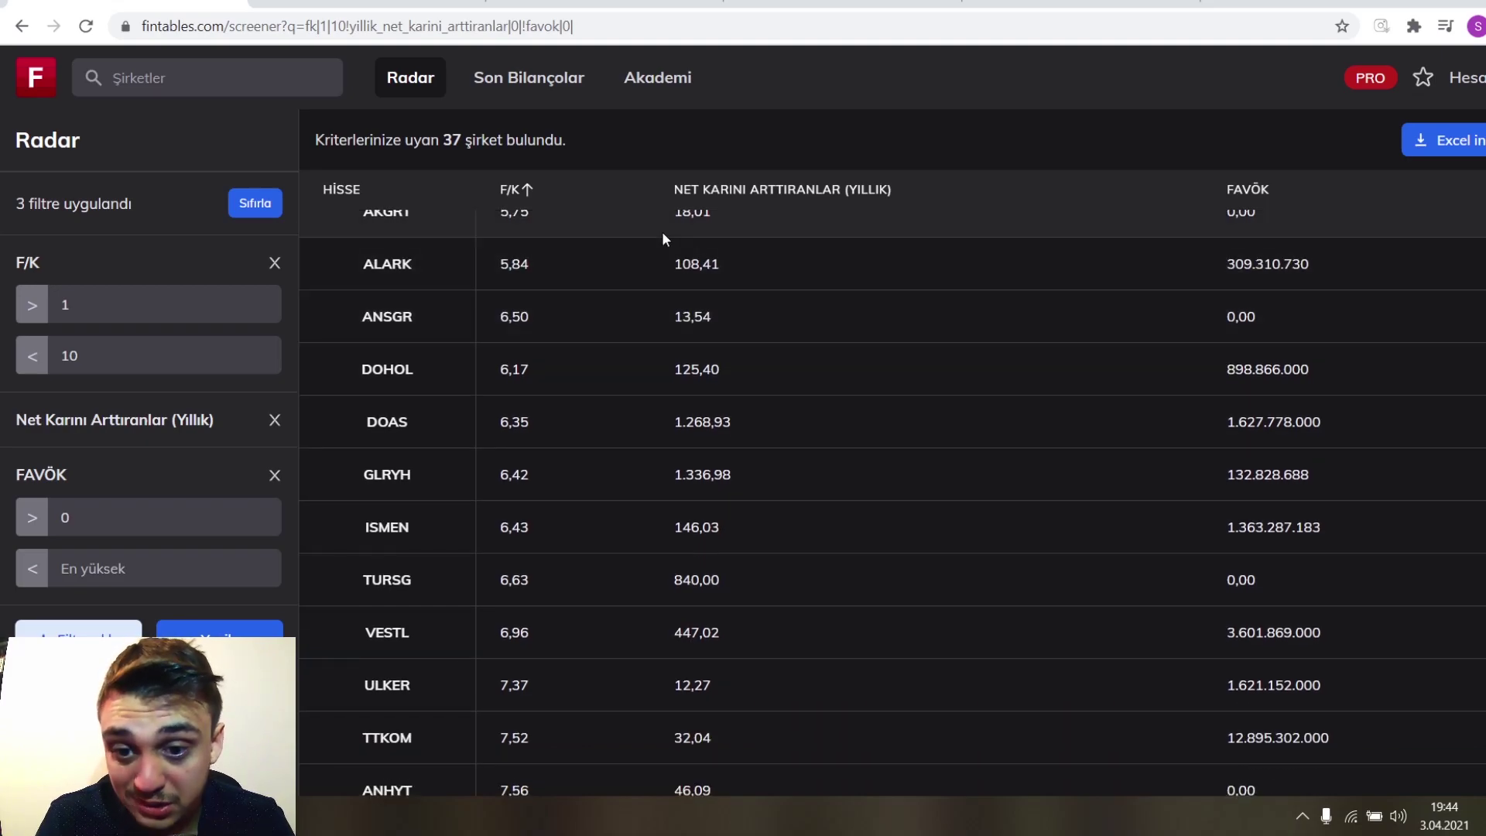
{"action": "scroll", "coordinate": [619, 294], "scroll_direction": "down", "scroll_amount": 2}
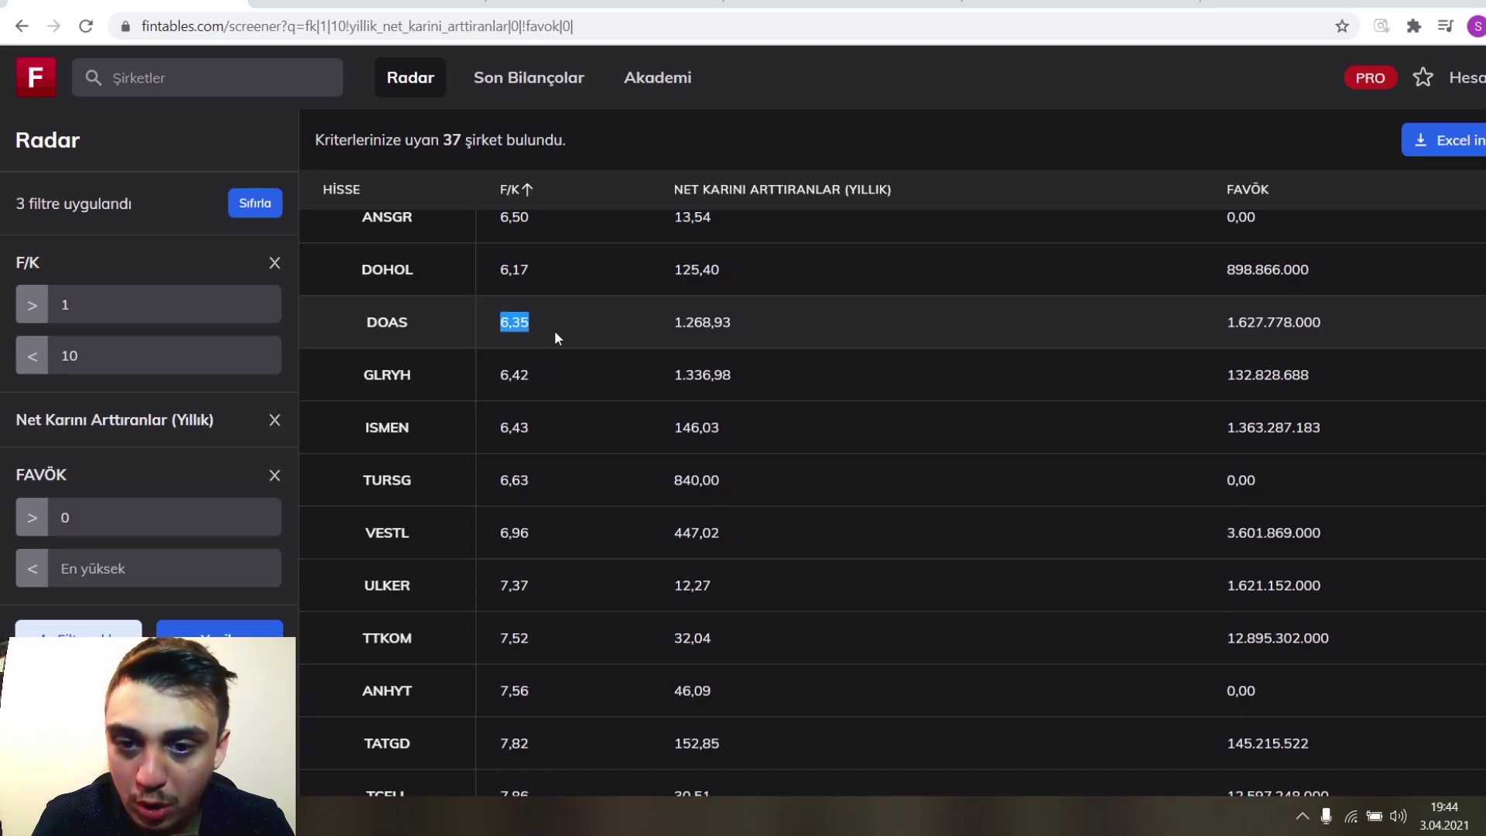
Check the share price on the DOAS company page and return to the Radar results
{"action": "left_click", "coordinate": [383, 322]}
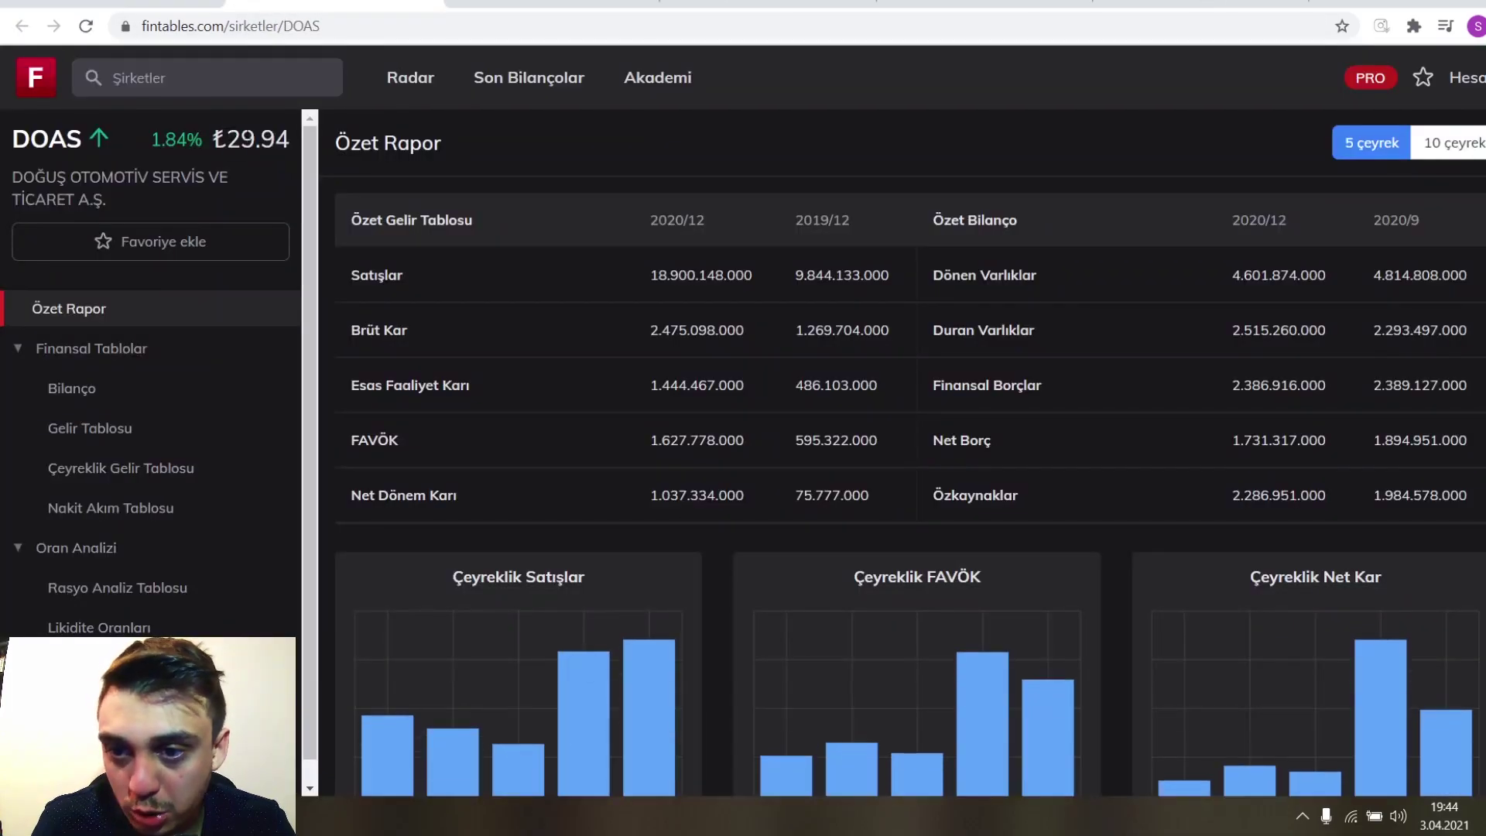
{"action": "left_click_drag", "start_coordinate": [226, 139], "coordinate": [283, 139]}
{"action": "left_click", "coordinate": [283, 140]}
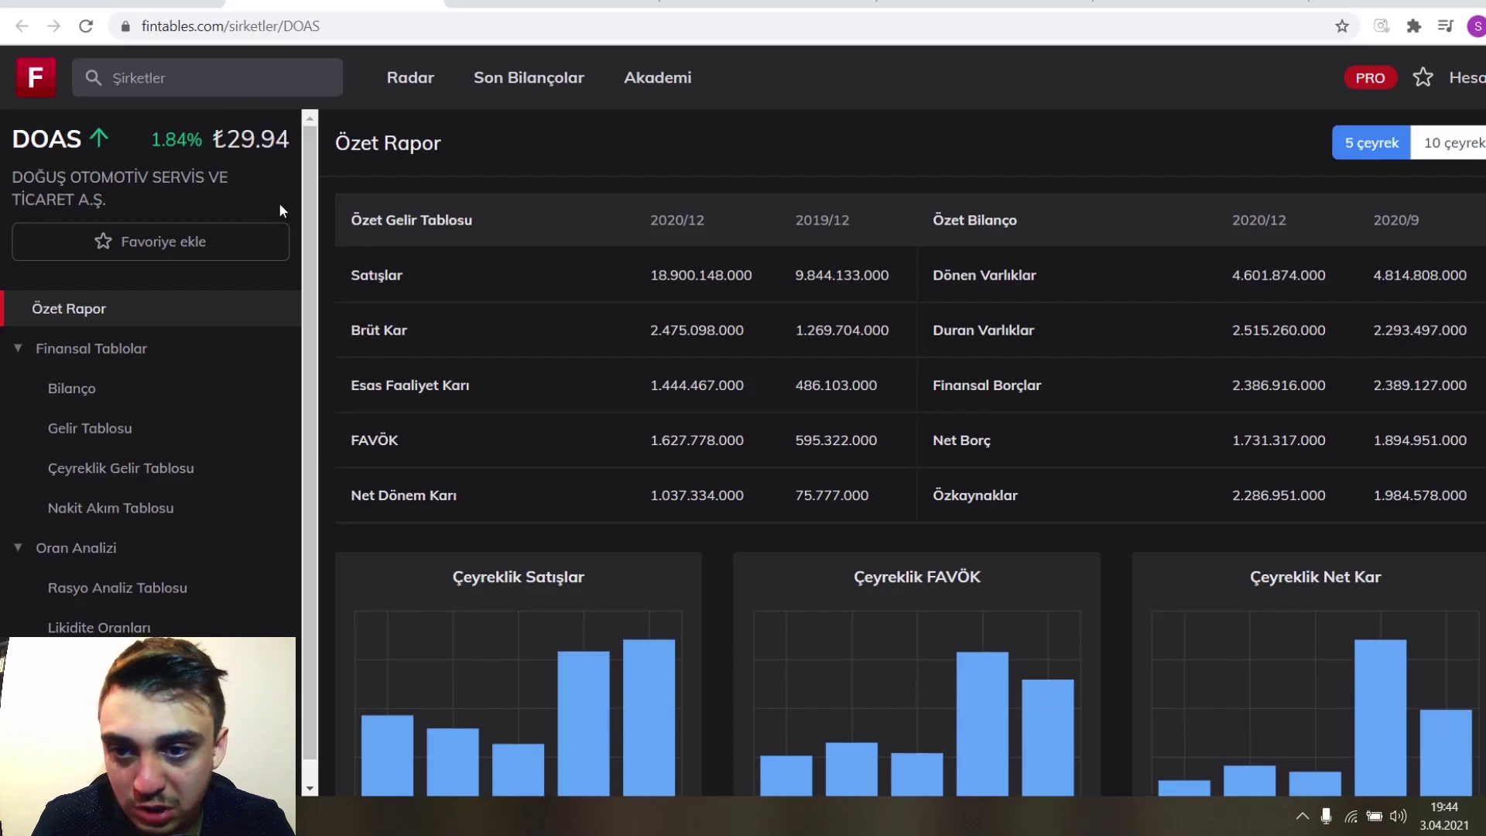
{"action": "left_click", "coordinate": [428, 4]}
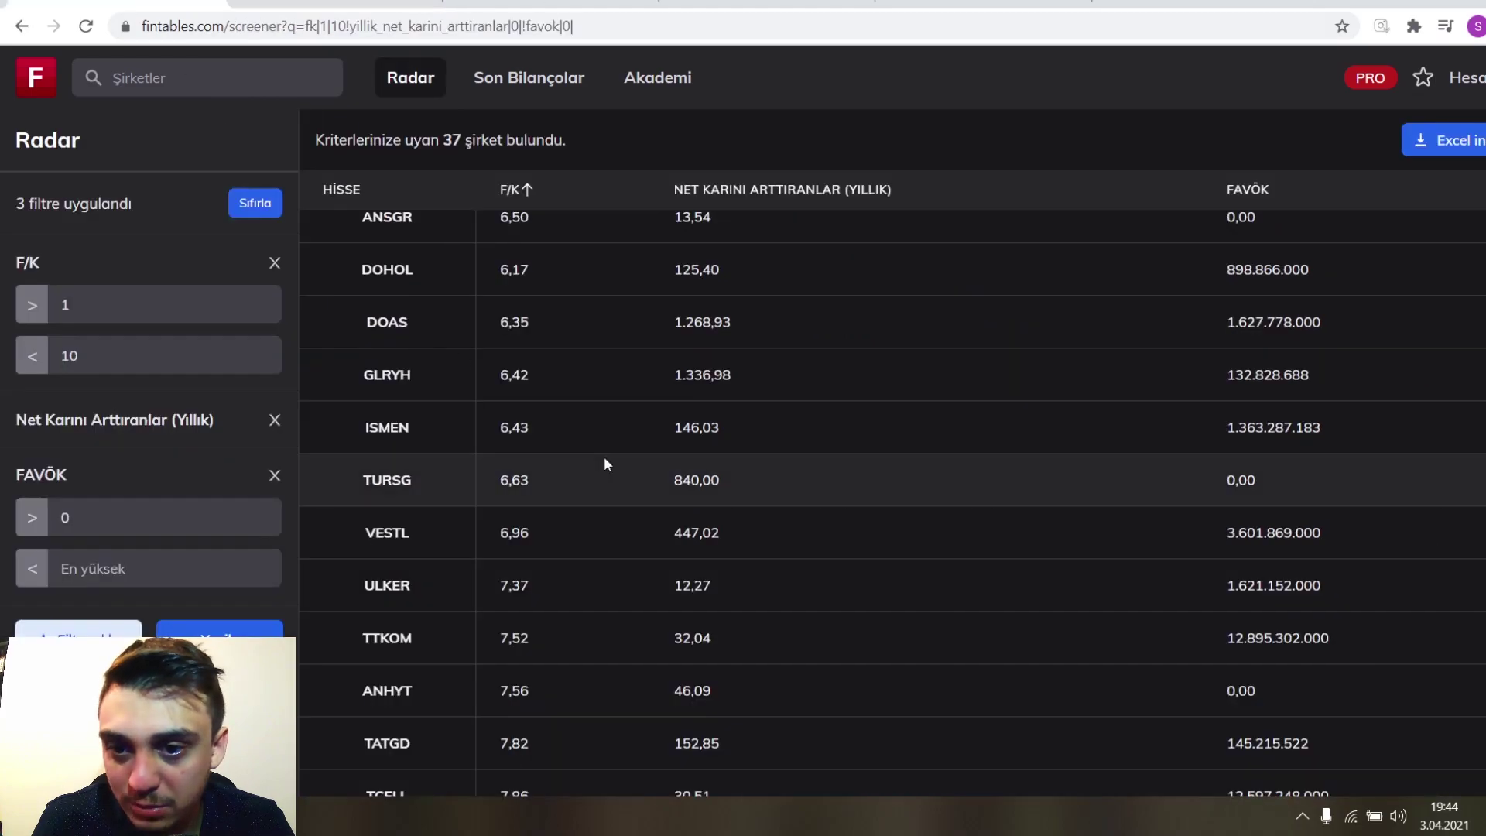
Examine the F/K ratio in the ISMEN row of the Radar results
{"action": "scroll", "coordinate": [758, 324], "scroll_direction": "down", "scroll_amount": 2}
{"action": "double_click", "coordinate": [524, 328]}
{"action": "left_click", "coordinate": [551, 315]}
{"action": "mouse_move", "coordinate": [530, 326]}
{"action": "left_mouse_down"}
{"action": "mouse_move", "coordinate": [481, 310]}
{"action": "mouse_move", "coordinate": [494, 327]}
{"action": "mouse_move", "coordinate": [532, 327]}
{"action": "left_mouse_up"}
{"action": "left_click", "coordinate": [554, 314]}
{"action": "left_click", "coordinate": [494, 328]}
{"action": "left_click", "coordinate": [532, 326]}
Consult the stock return table in Excel and switch back to the Fintables Radar
{"action": "key", "text": "alt+Tab"}
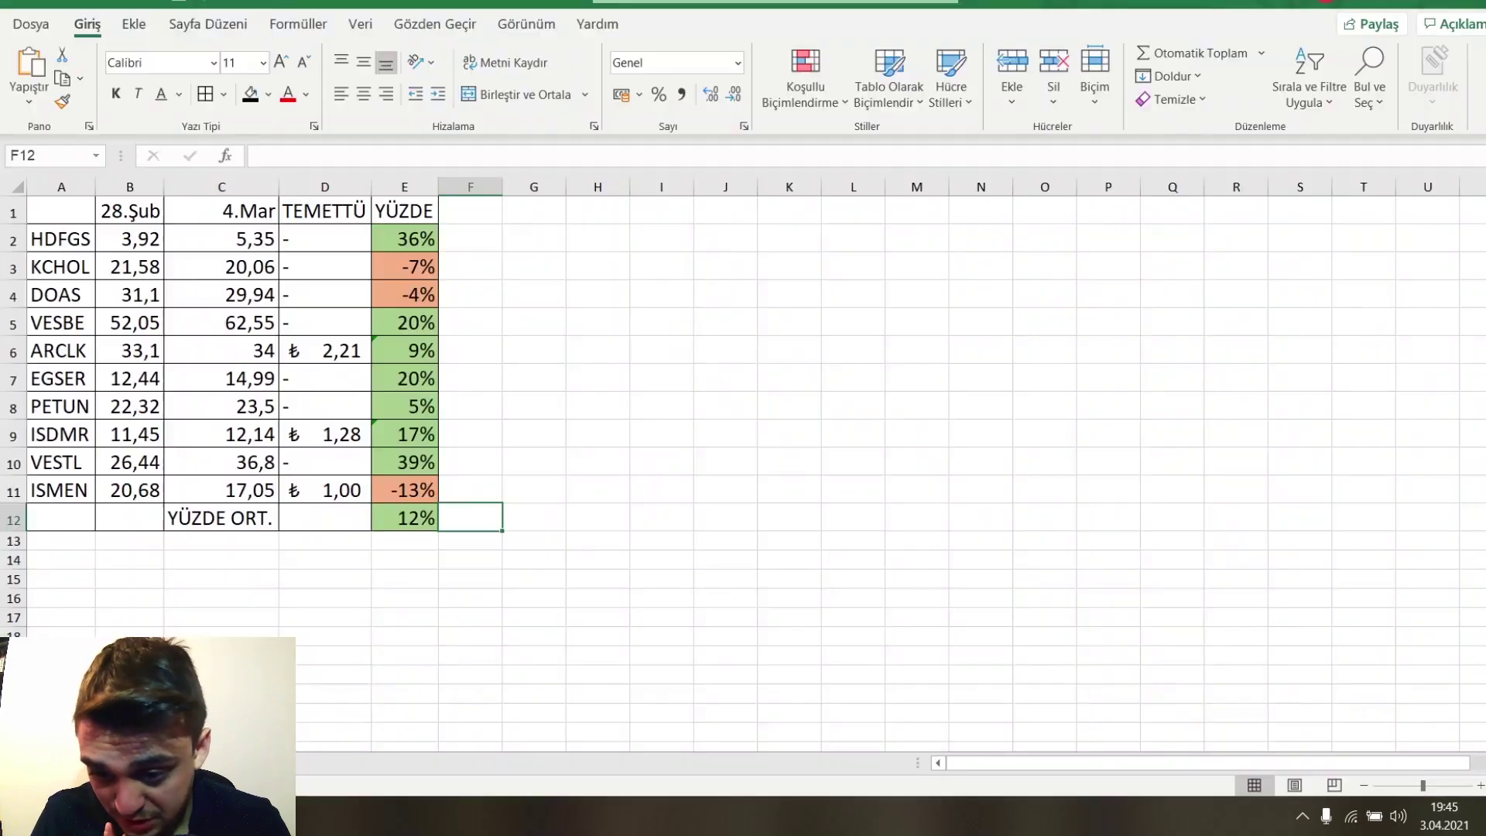
{"action": "mouse_move", "coordinate": [359, 776]}
{"action": "left_click", "coordinate": [512, 703]}
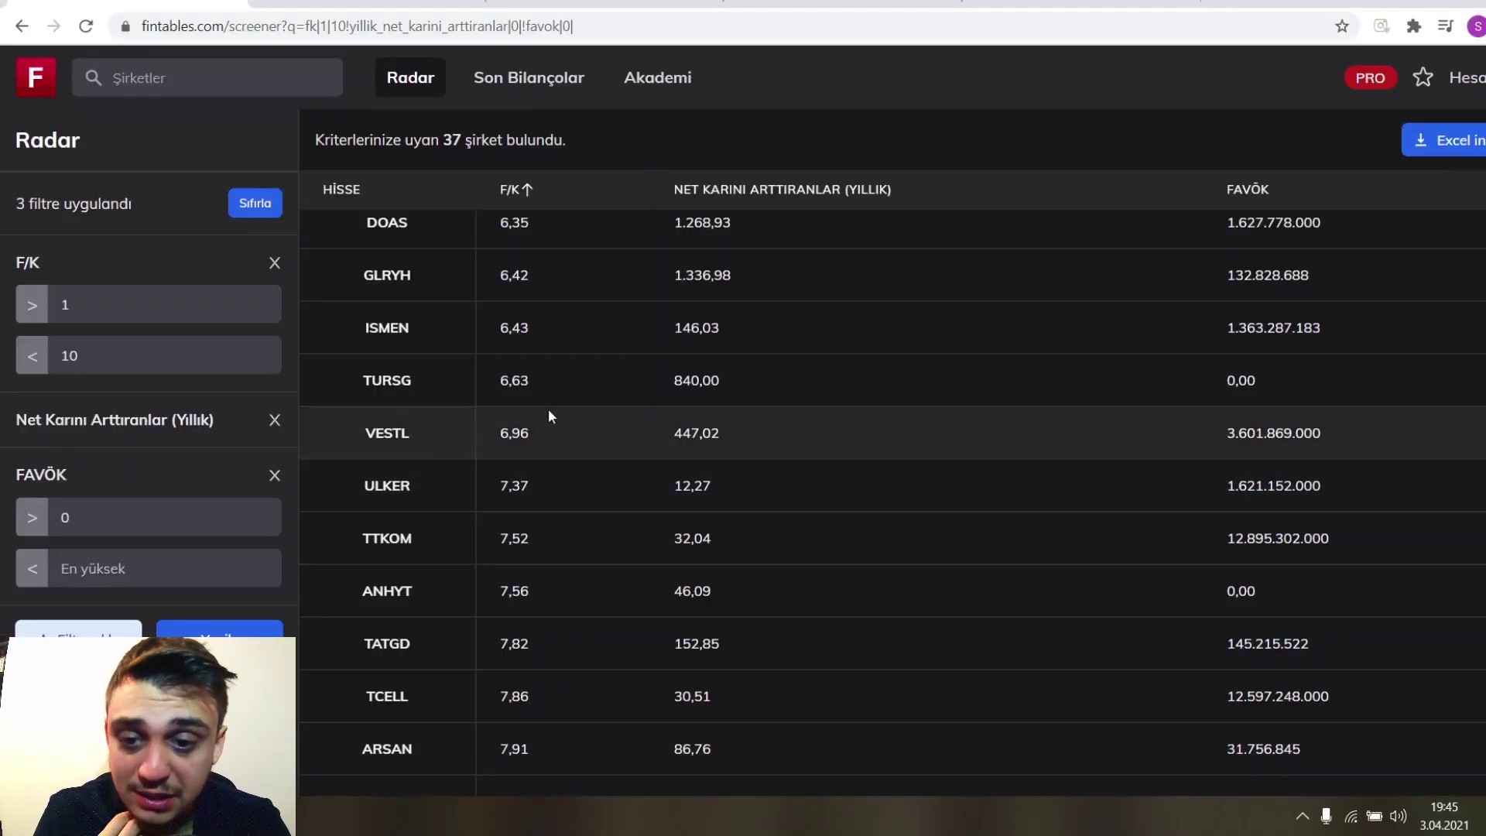
Recheck the F/K ratio of ISMEN, view its company page and return to the Radar results
{"action": "left_click_drag", "start_coordinate": [533, 326], "coordinate": [494, 328]}
{"action": "left_click", "coordinate": [497, 328]}
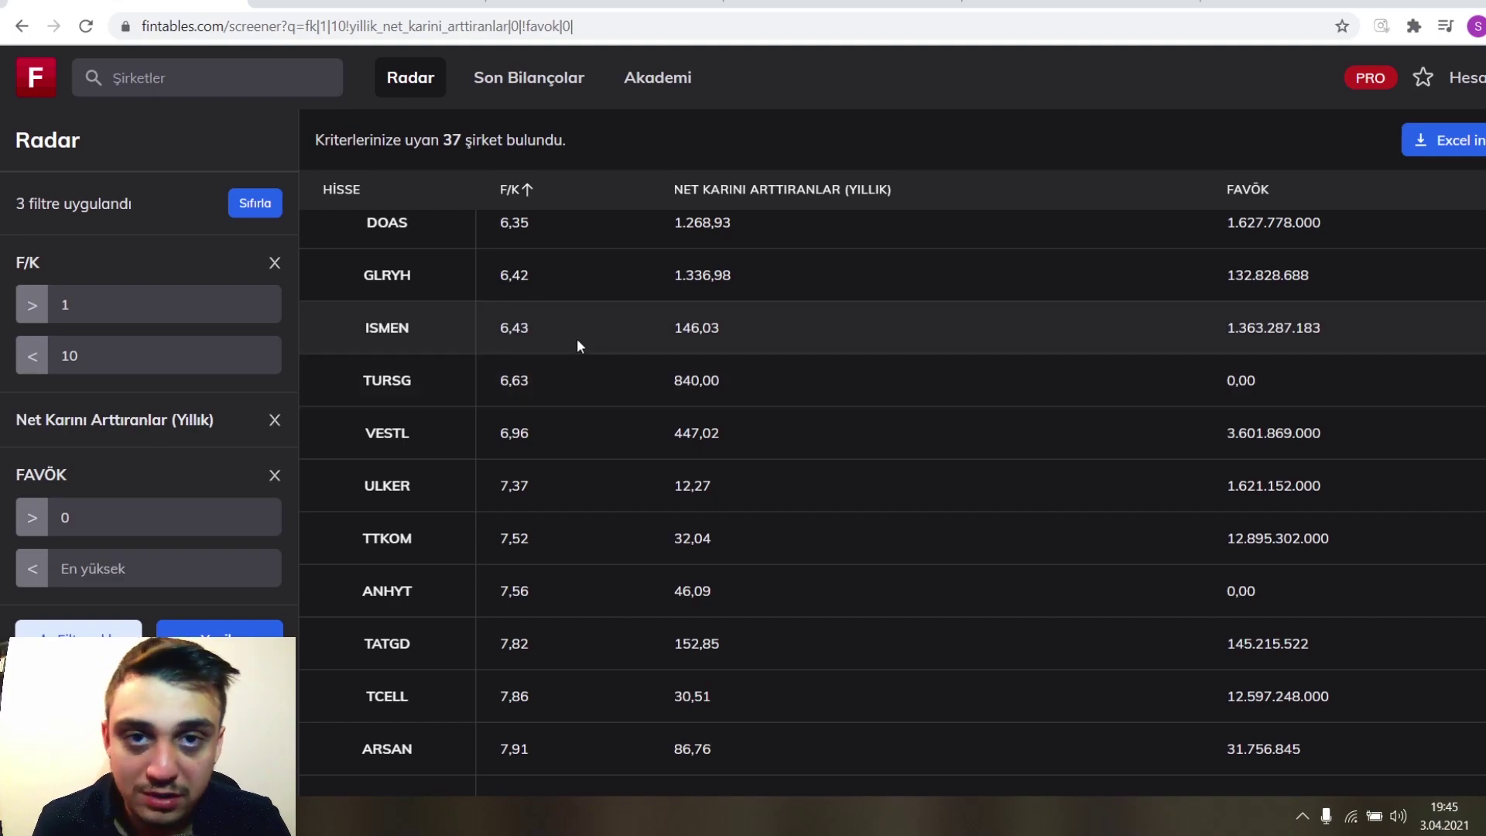
{"action": "left_click", "coordinate": [530, 328]}
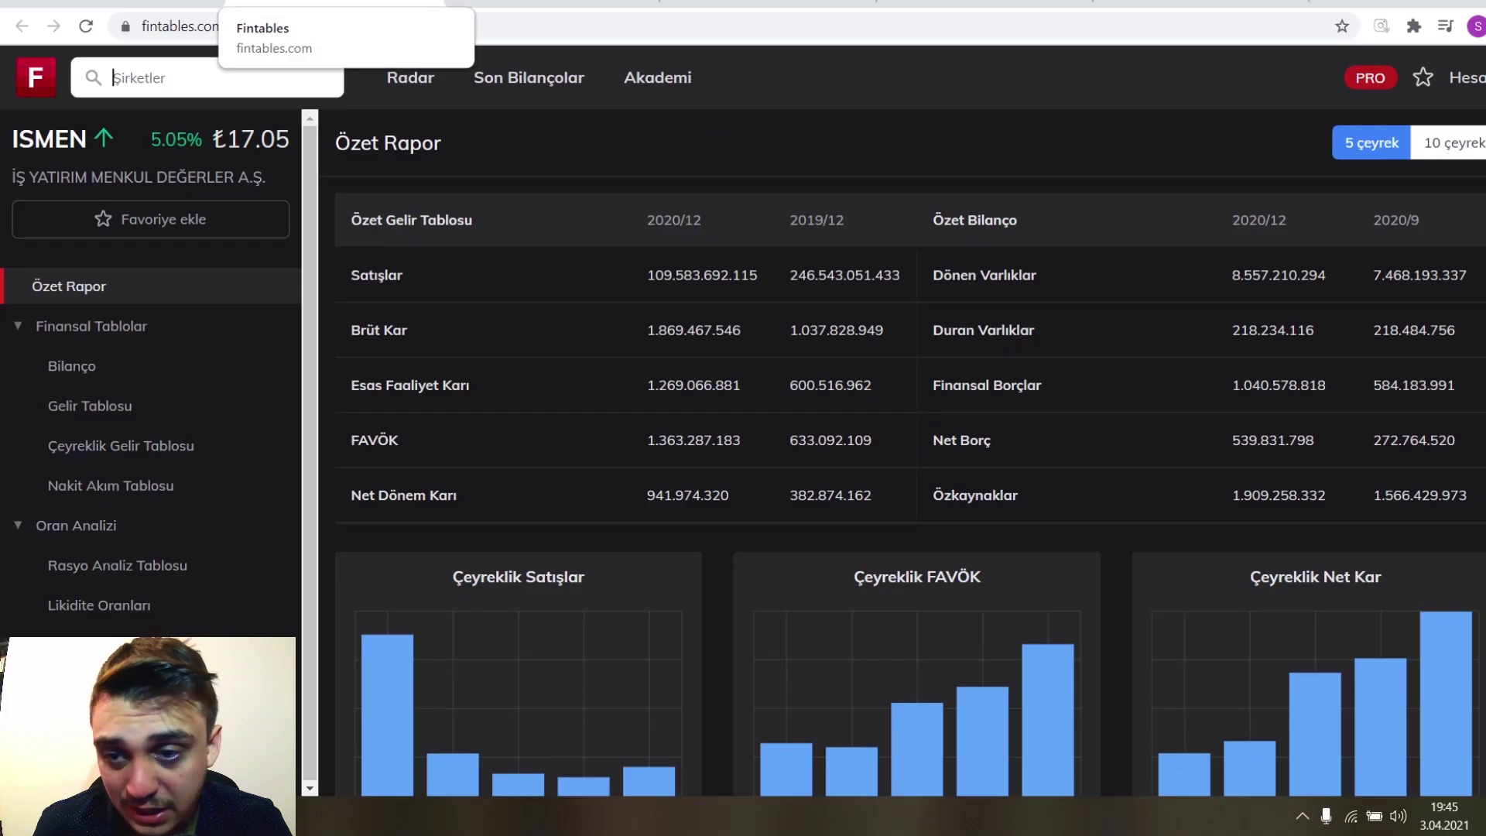
{"action": "key", "text": "alt+Left"}
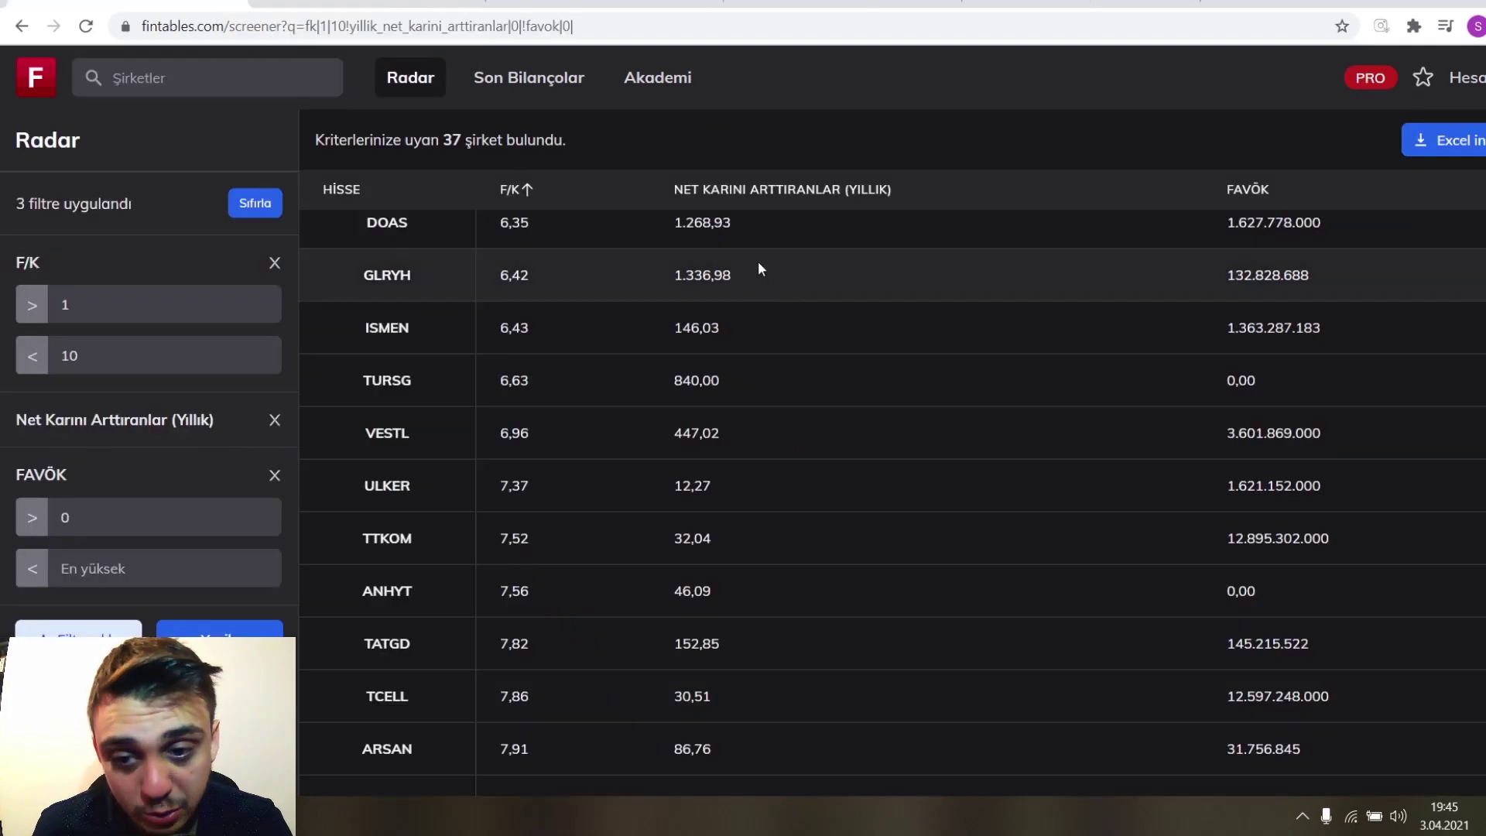
Find VESTL among the screened companies, check the share price on its company page and return to the Radar results
{"action": "scroll", "coordinate": [763, 256], "scroll_direction": "down", "scroll_amount": 1}
{"action": "scroll", "coordinate": [756, 309], "scroll_direction": "up", "scroll_amount": 1}
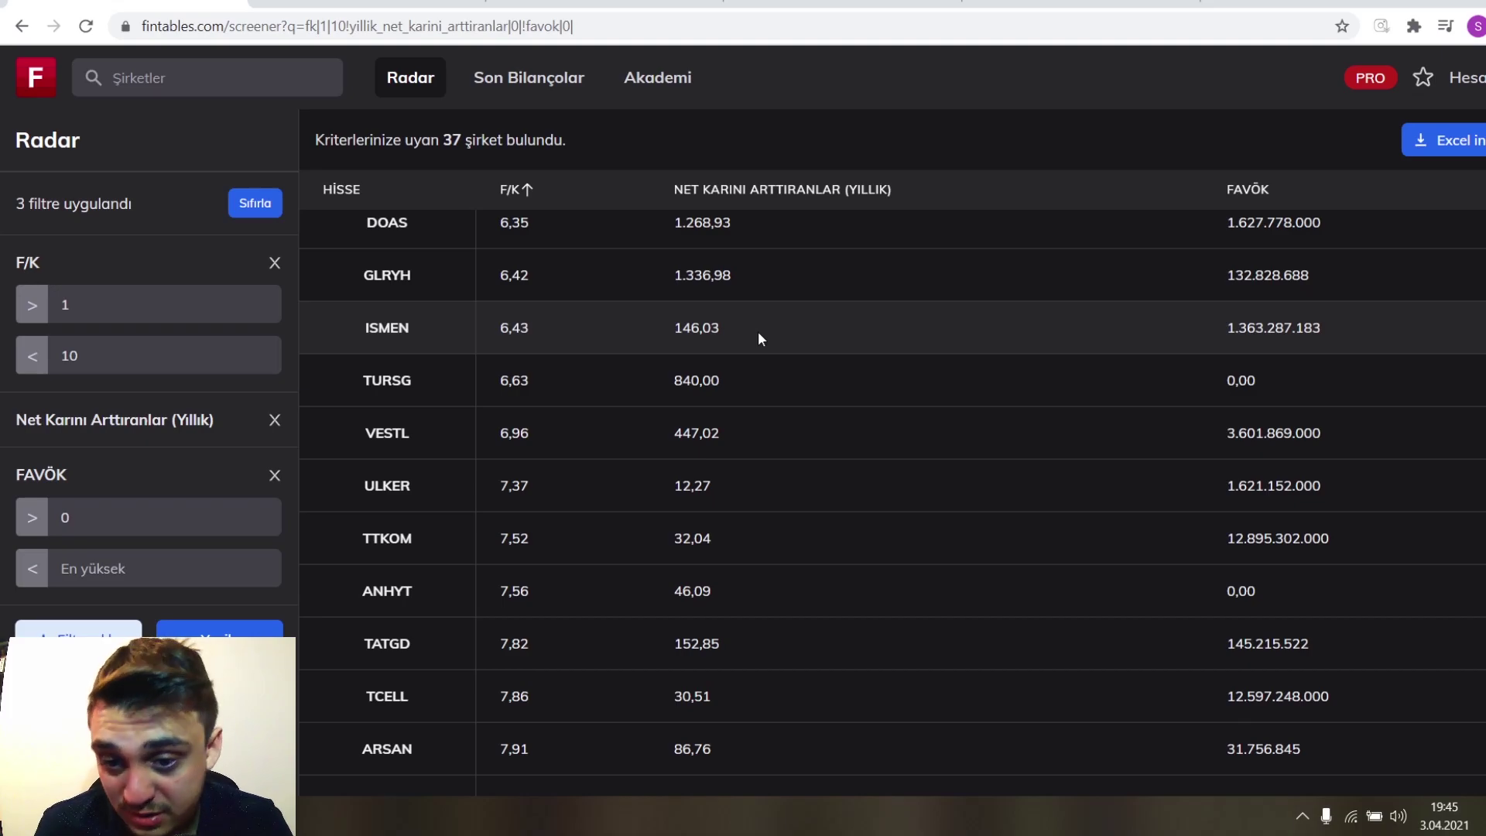
{"action": "scroll", "coordinate": [627, 328], "scroll_direction": "down", "scroll_amount": 1}
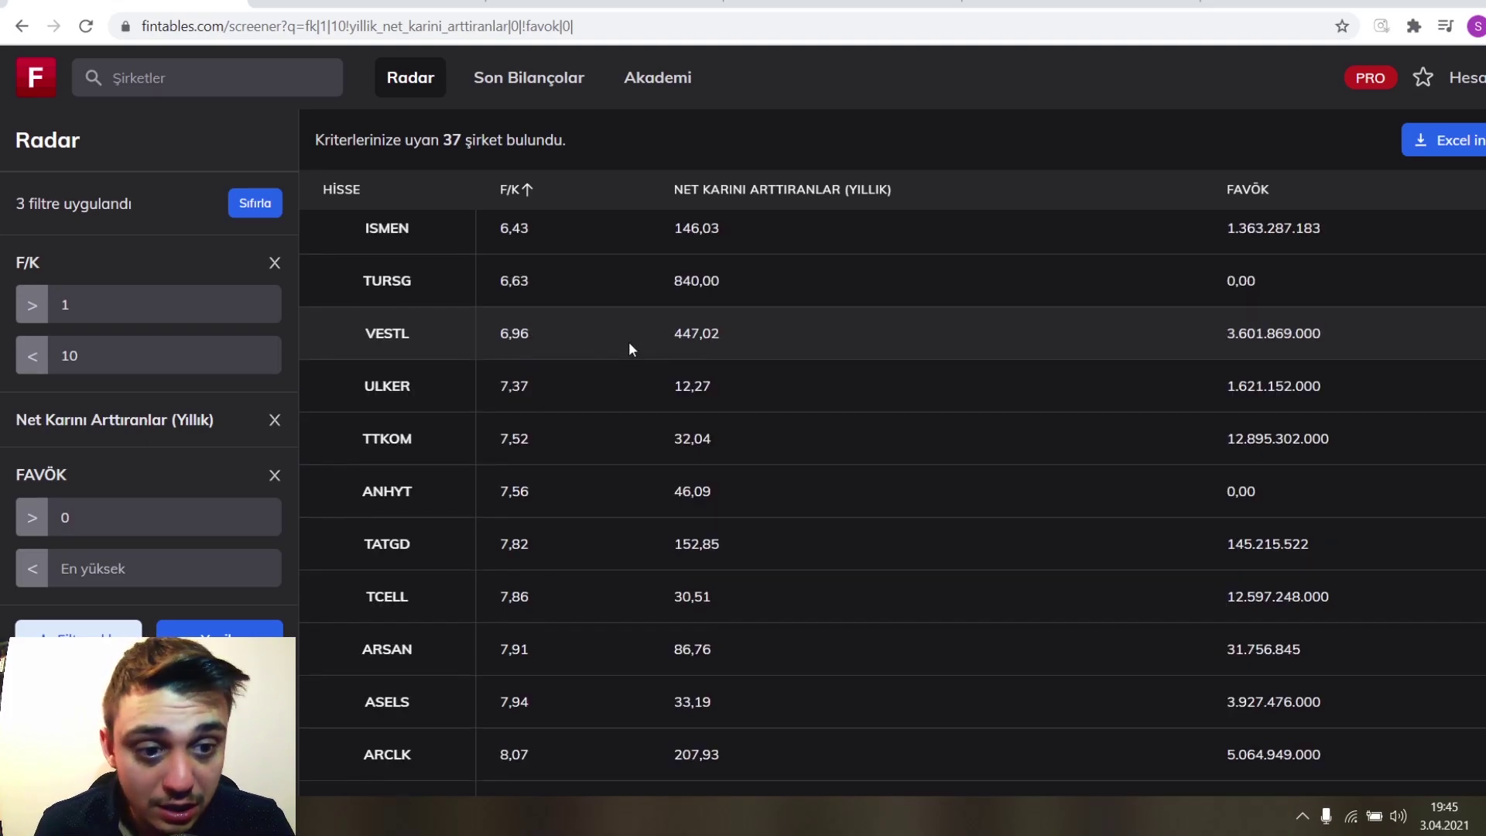
{"action": "left_click", "coordinate": [387, 332]}
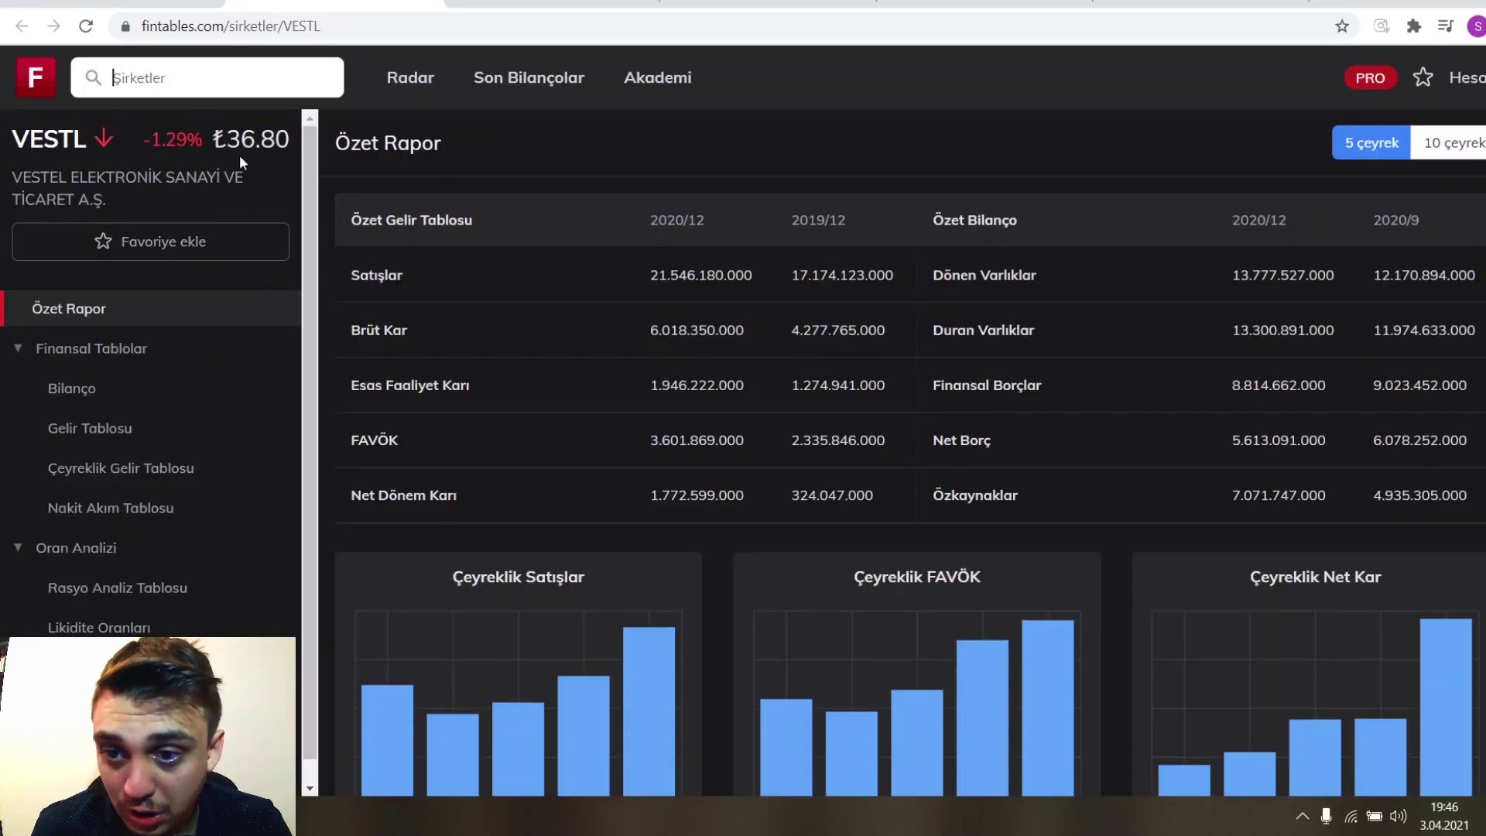
{"action": "left_click_drag", "start_coordinate": [227, 140], "coordinate": [260, 140]}
{"action": "key", "text": "alt+Left"}
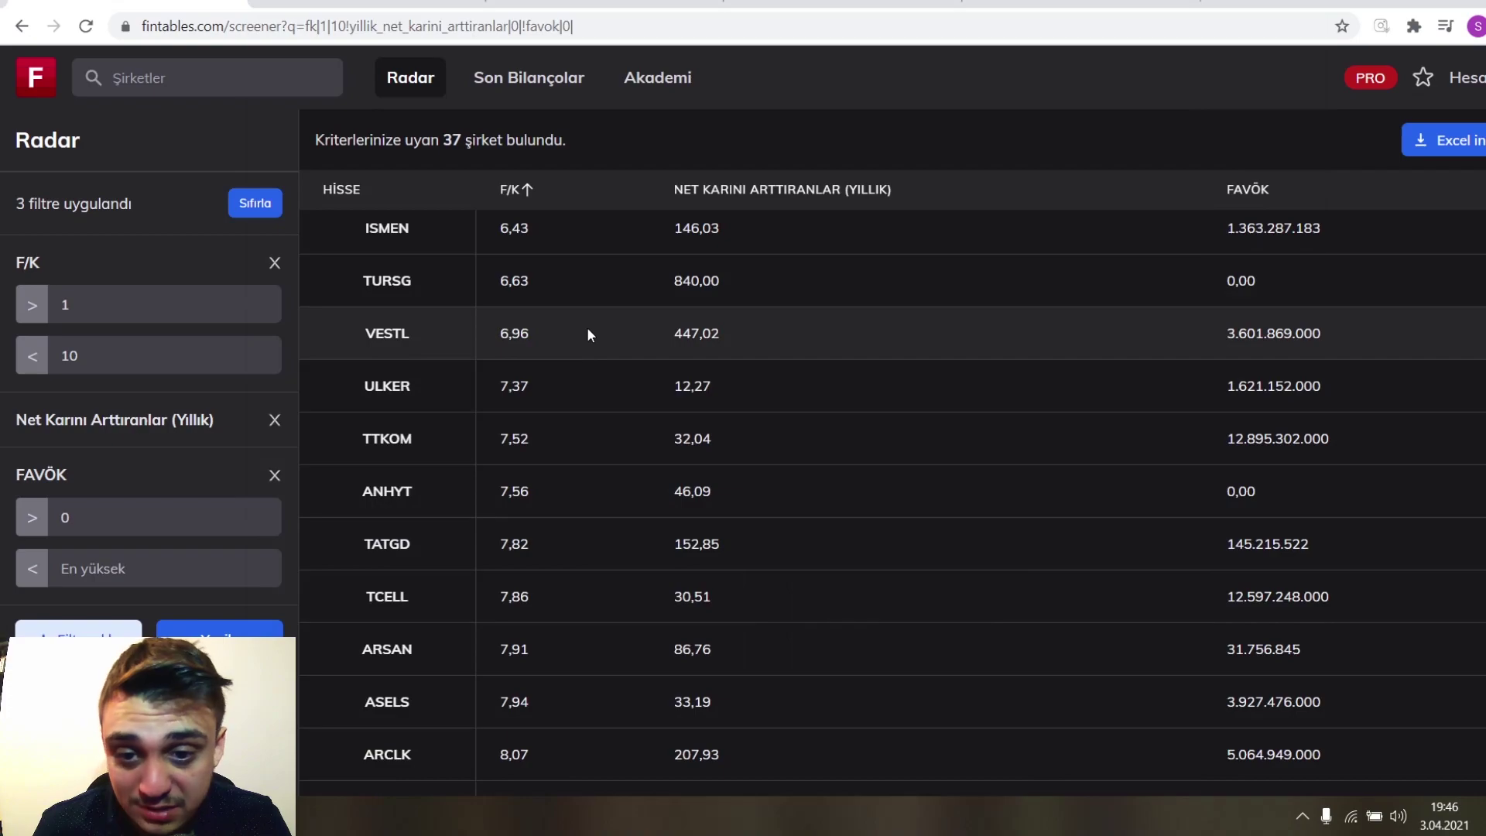
Examine the F/K ratios in the VESTL and ANHYT rows of the Radar results
{"action": "left_click_drag", "start_coordinate": [570, 336], "coordinate": [488, 333]}
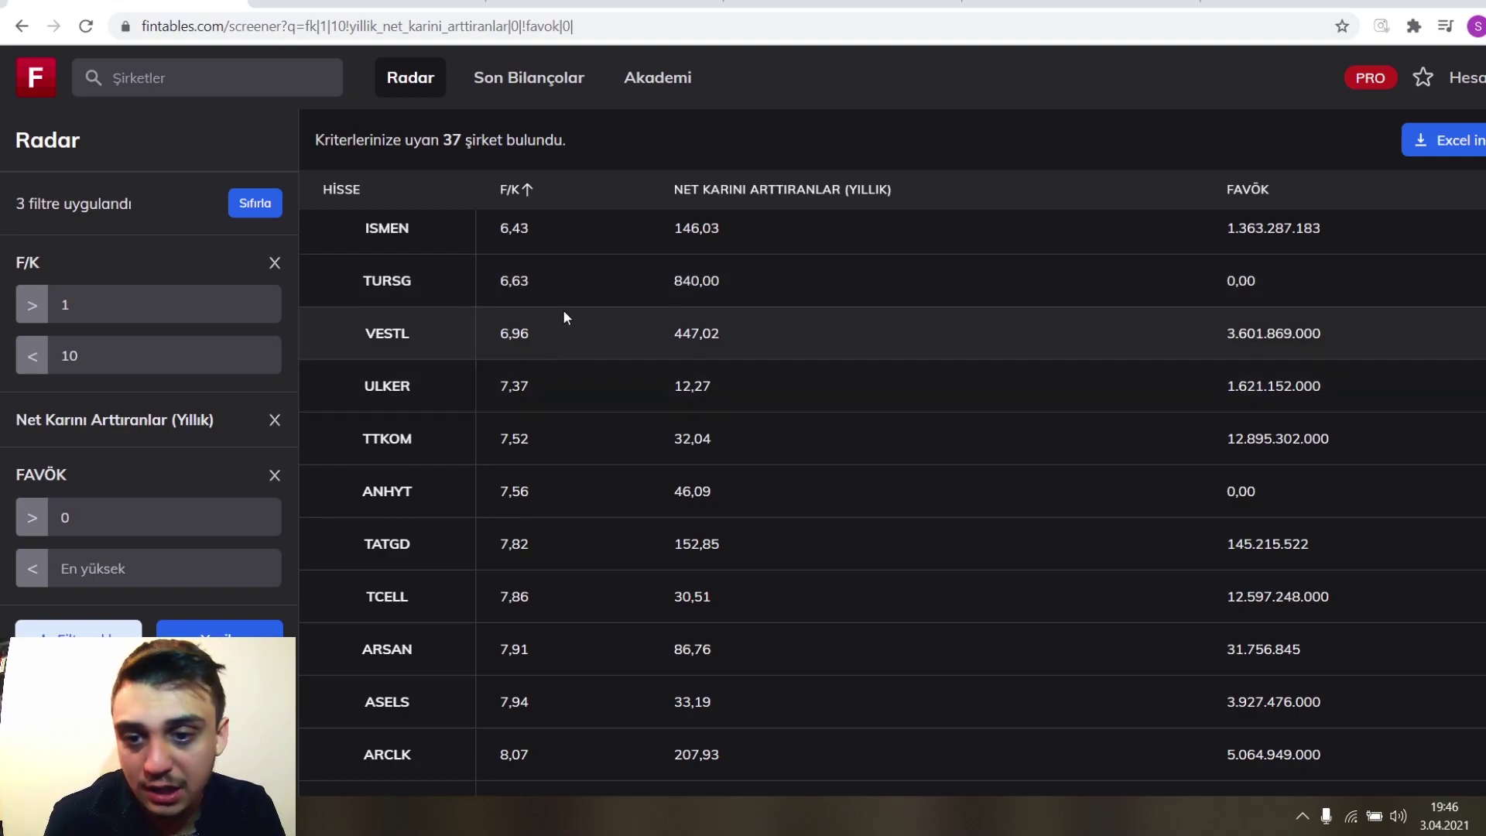
{"action": "scroll", "coordinate": [591, 310], "scroll_direction": "down", "scroll_amount": 1}
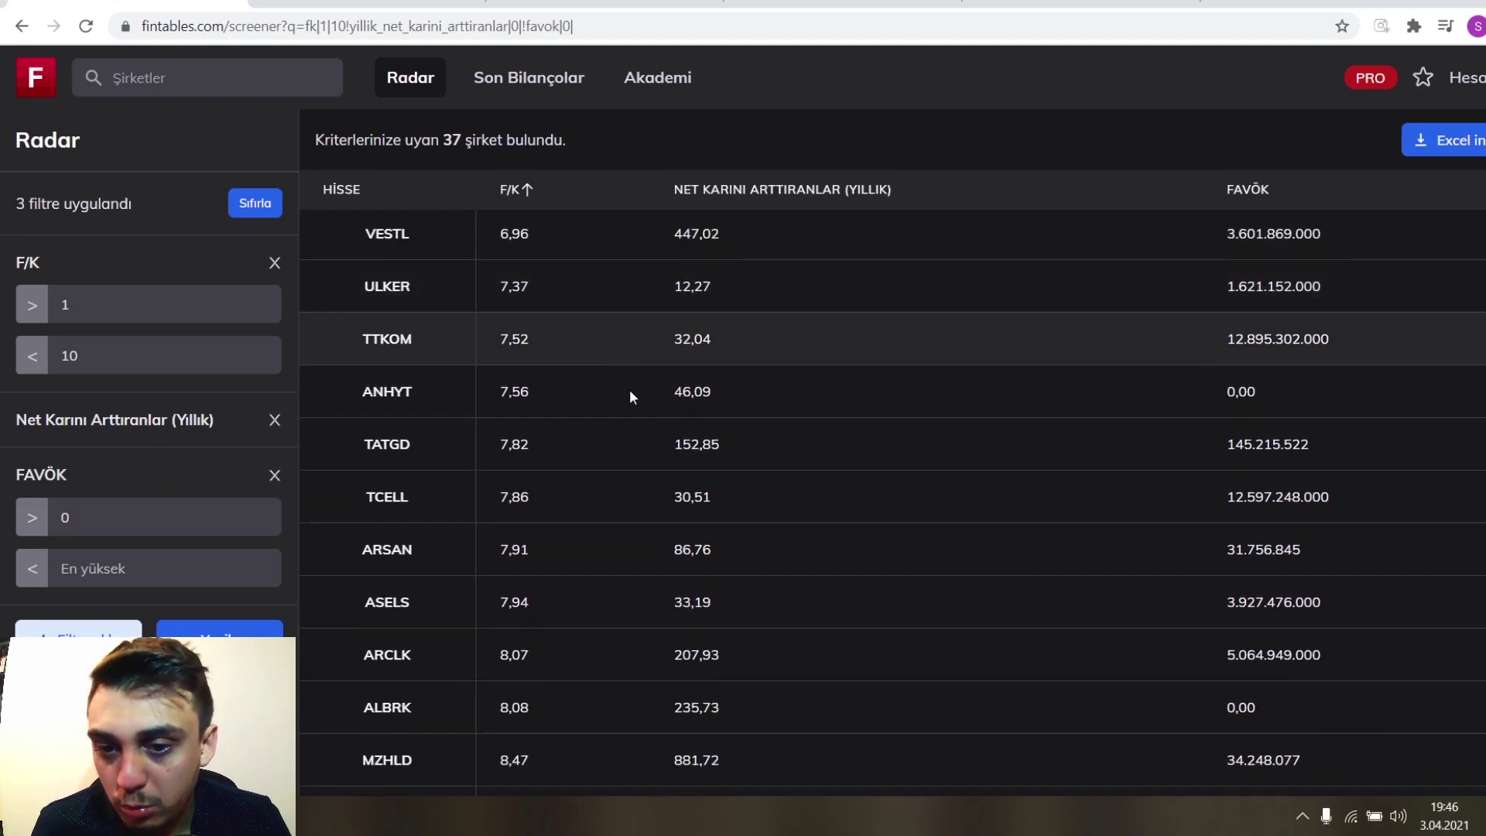
{"action": "left_click_drag", "start_coordinate": [510, 391], "coordinate": [540, 387]}
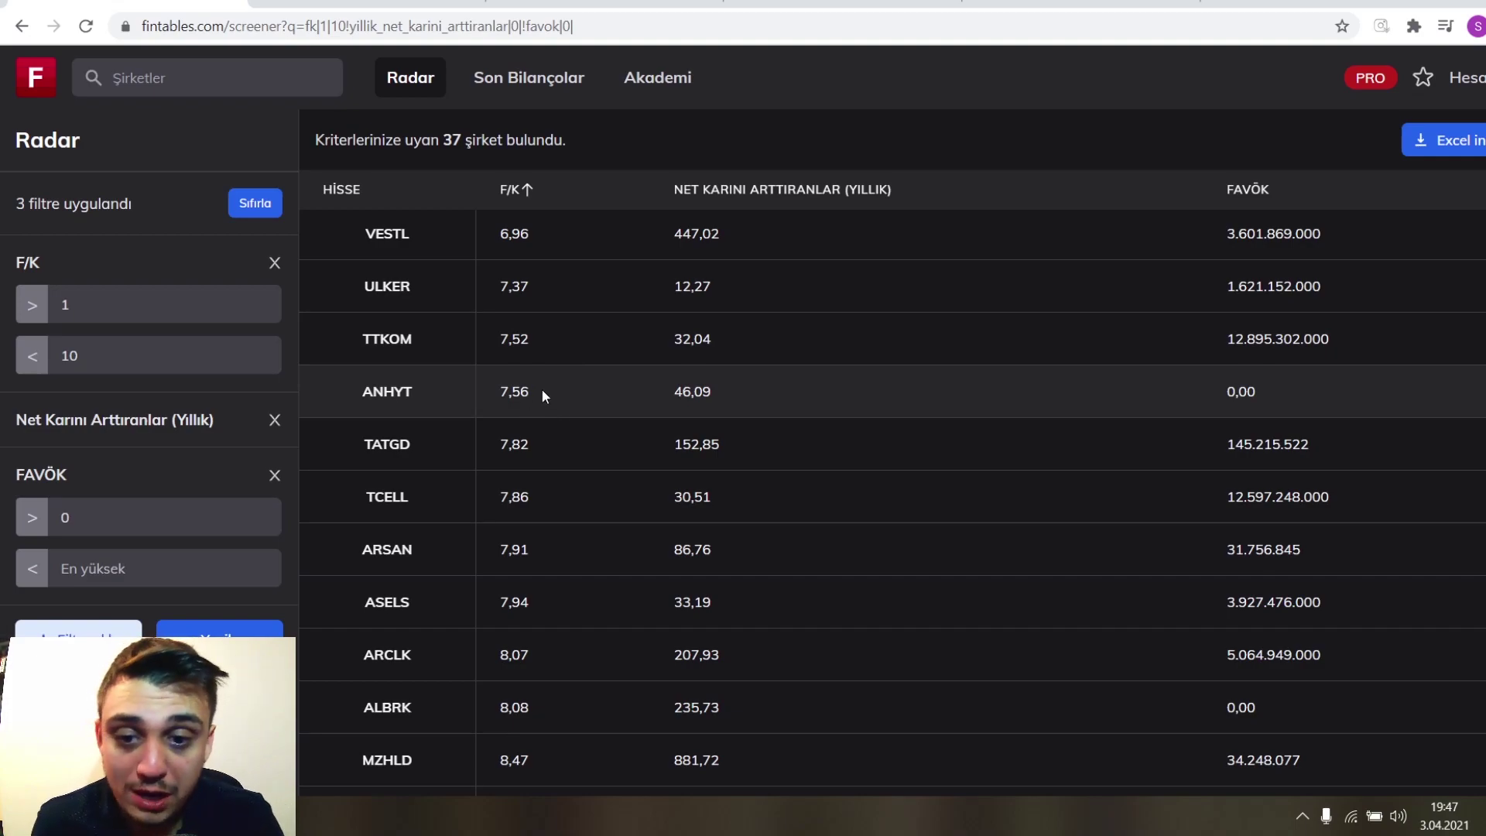
Check the share price on the ANHYT company page, return to the Radar results and recheck its F/K ratio
{"action": "left_click", "coordinate": [425, 403]}
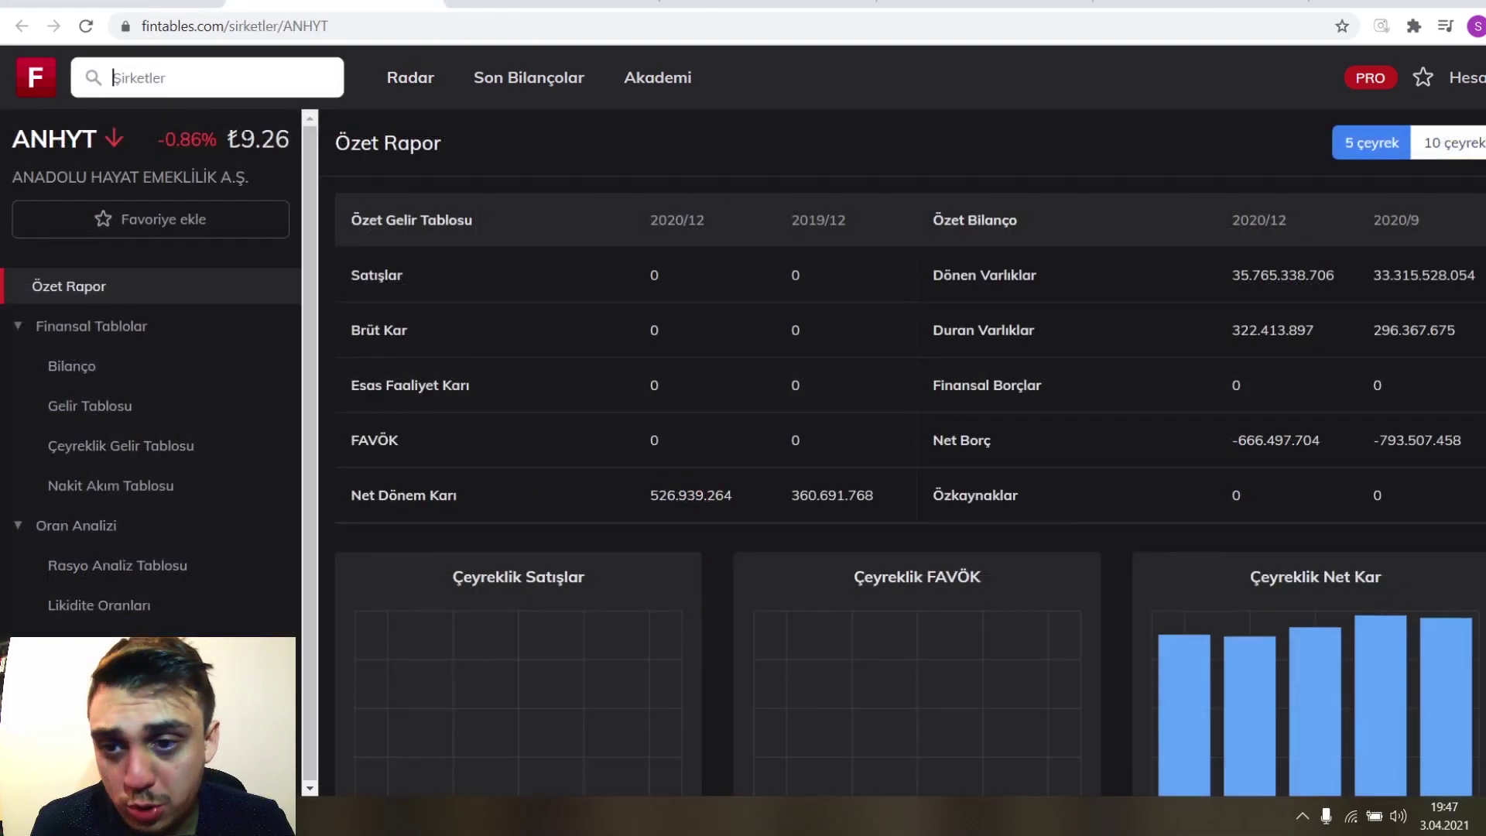
{"action": "left_click_drag", "start_coordinate": [232, 138], "coordinate": [276, 139]}
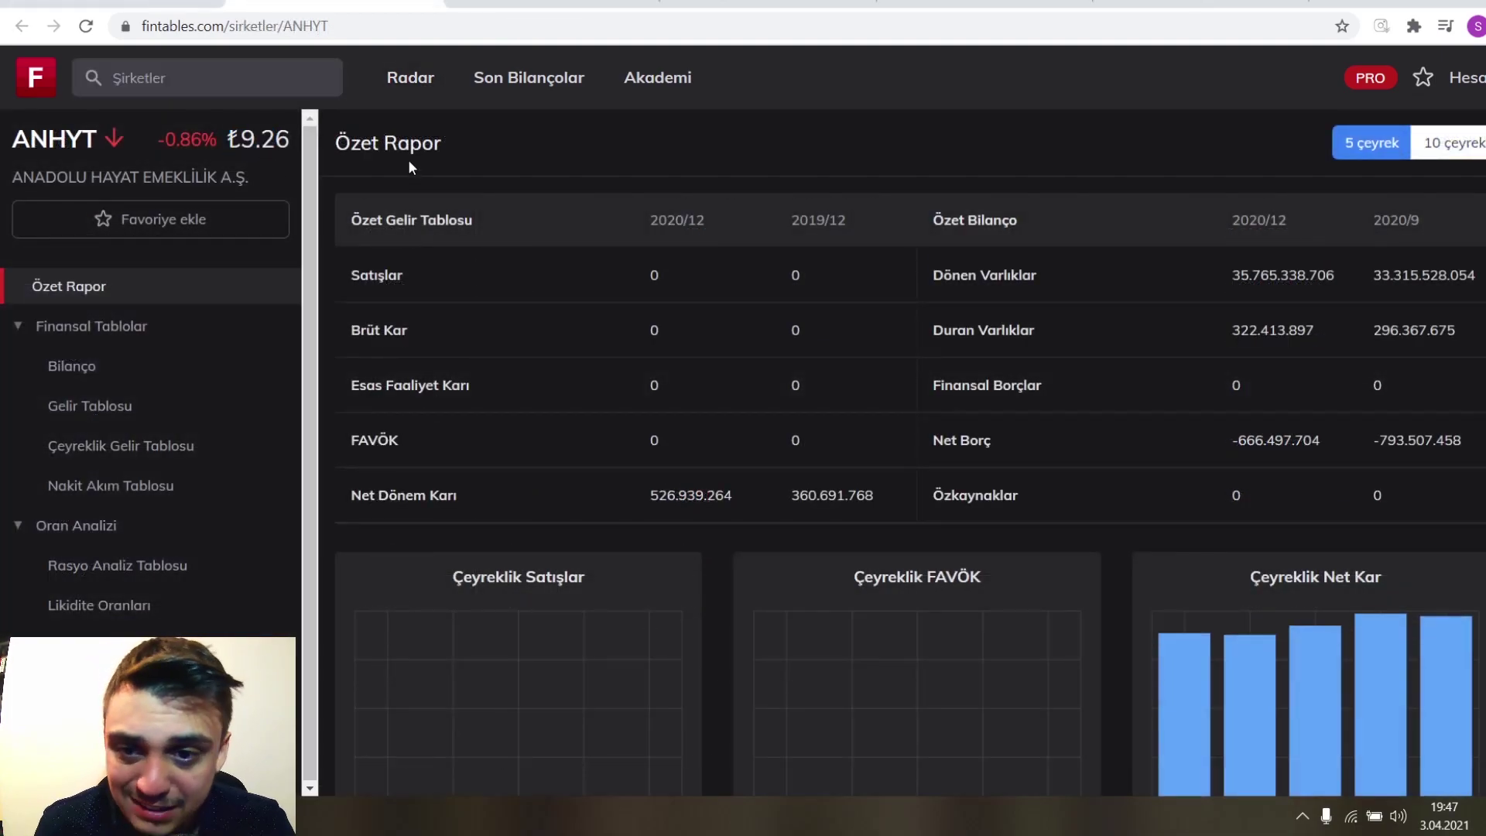
{"action": "left_click", "coordinate": [429, 3]}
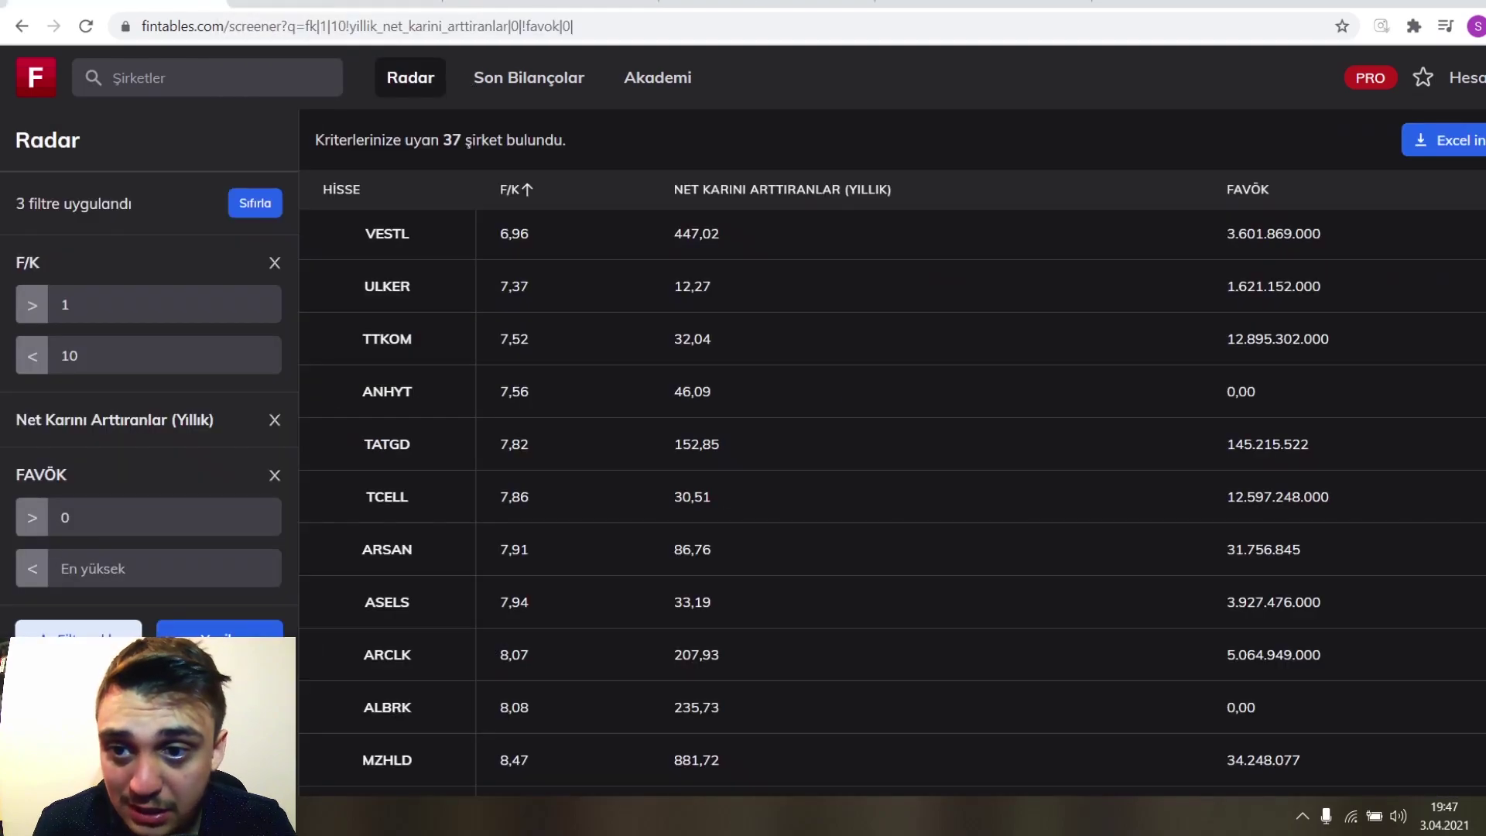
{"action": "double_click", "coordinate": [532, 394]}
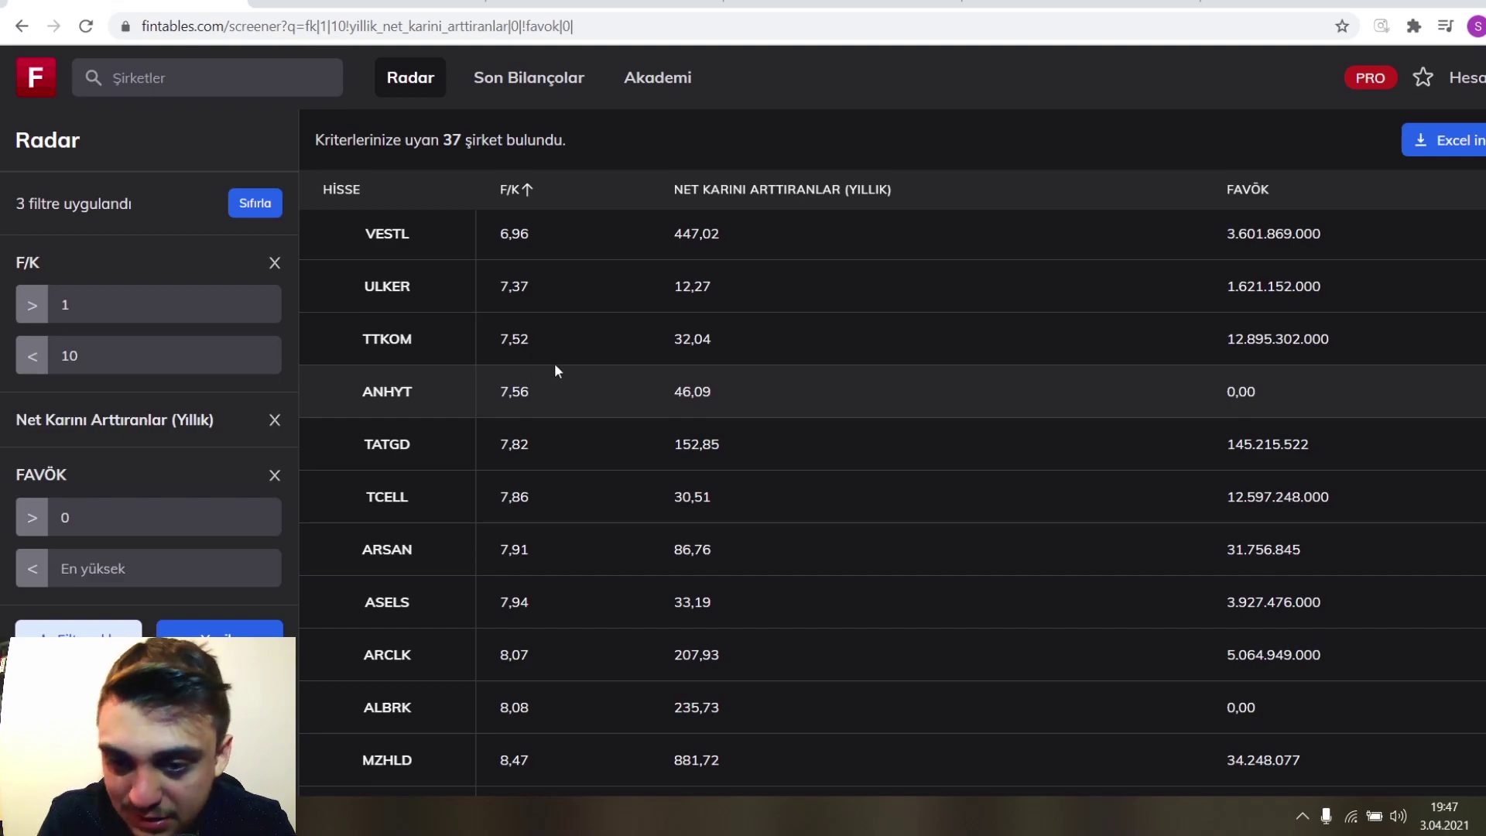
Continue down the Radar results and examine the F/K ratios in the ARSAN, ASELS and ARCLK rows
{"action": "scroll", "coordinate": [554, 364], "scroll_direction": "down", "scroll_amount": 1}
{"action": "scroll", "coordinate": [584, 345], "scroll_direction": "down", "scroll_amount": 1}
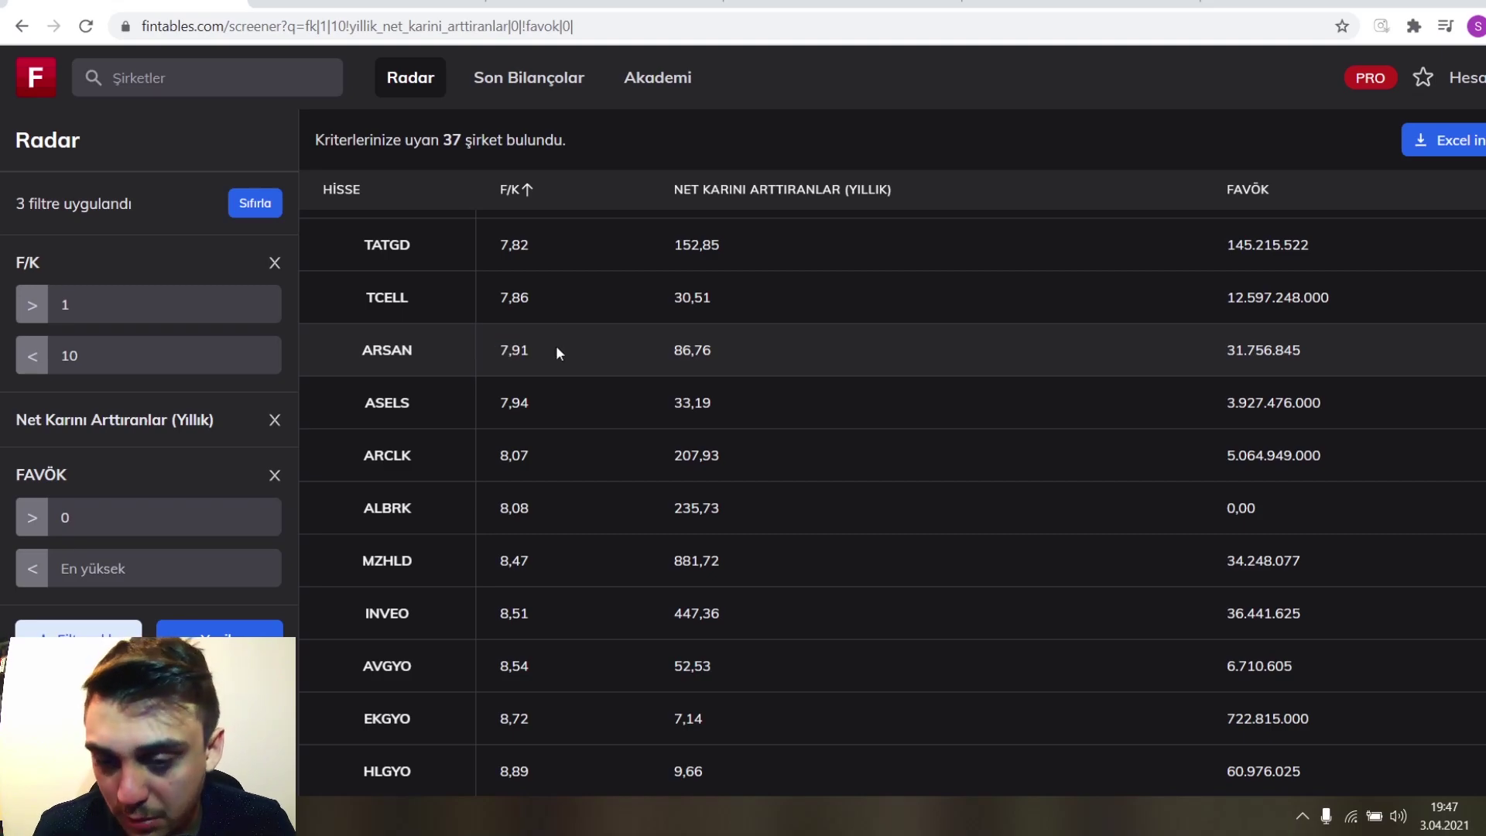
{"action": "scroll", "coordinate": [560, 324], "scroll_direction": "down", "scroll_amount": 1}
{"action": "scroll", "coordinate": [543, 323], "scroll_direction": "up", "scroll_amount": 1}
{"action": "left_click_drag", "start_coordinate": [543, 323], "coordinate": [543, 345]}
{"action": "left_click", "coordinate": [538, 371]}
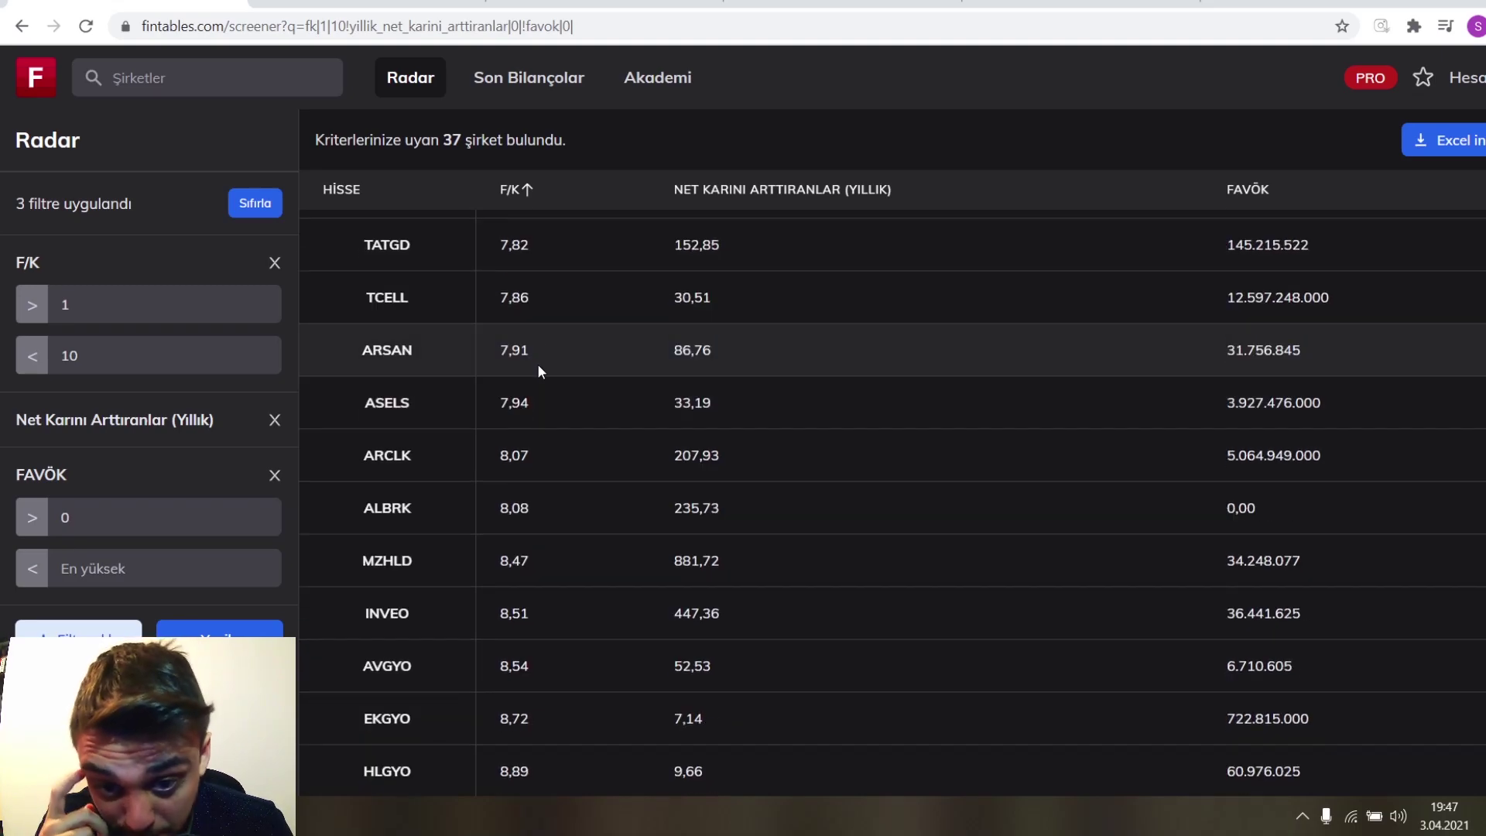
{"action": "left_click_drag", "start_coordinate": [493, 335], "coordinate": [560, 350]}
{"action": "left_click", "coordinate": [543, 373]}
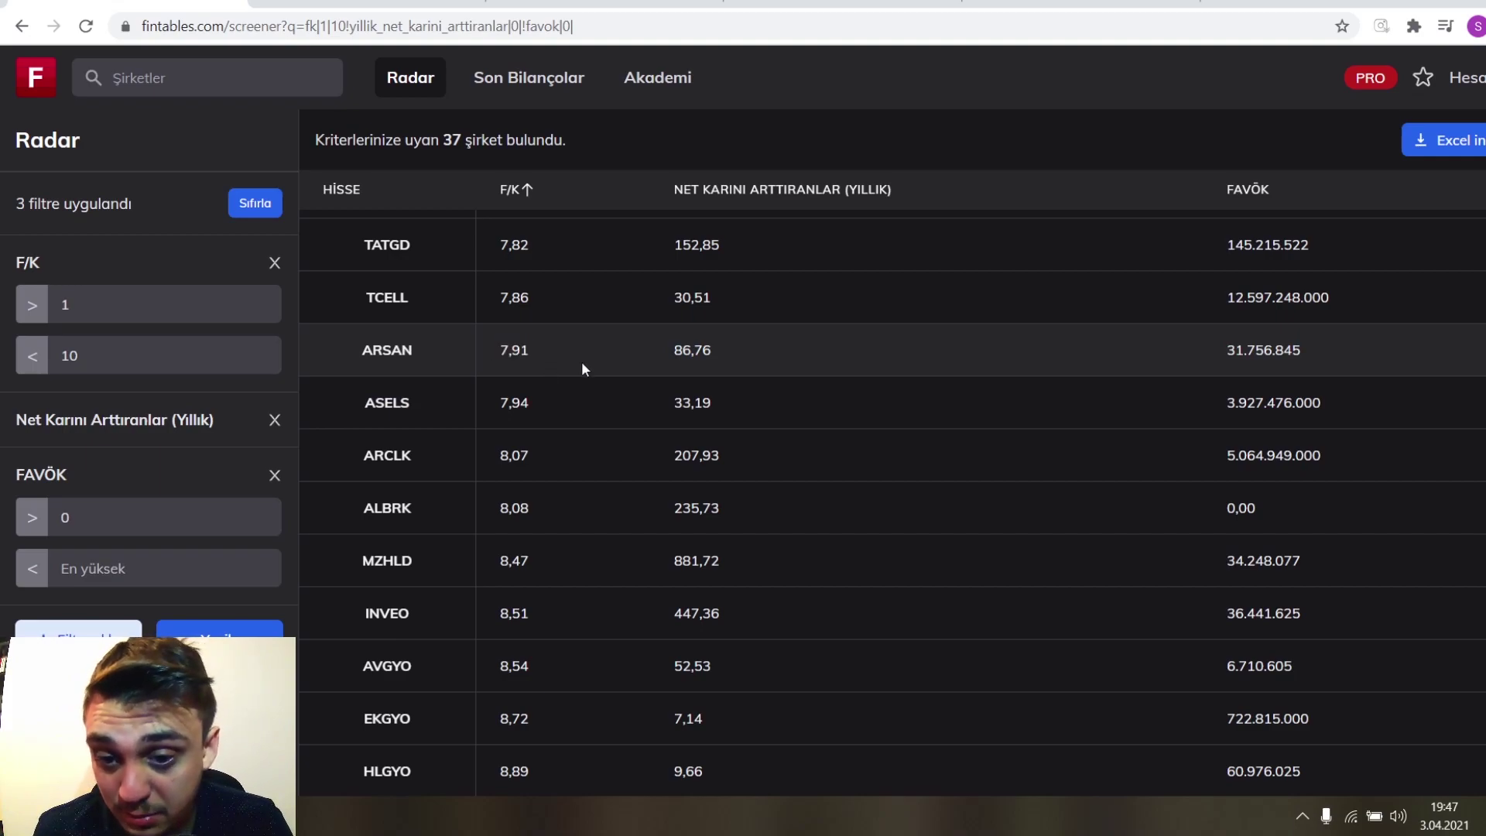
{"action": "left_click_drag", "start_coordinate": [535, 457], "coordinate": [489, 407]}
{"action": "left_click", "coordinate": [520, 422]}
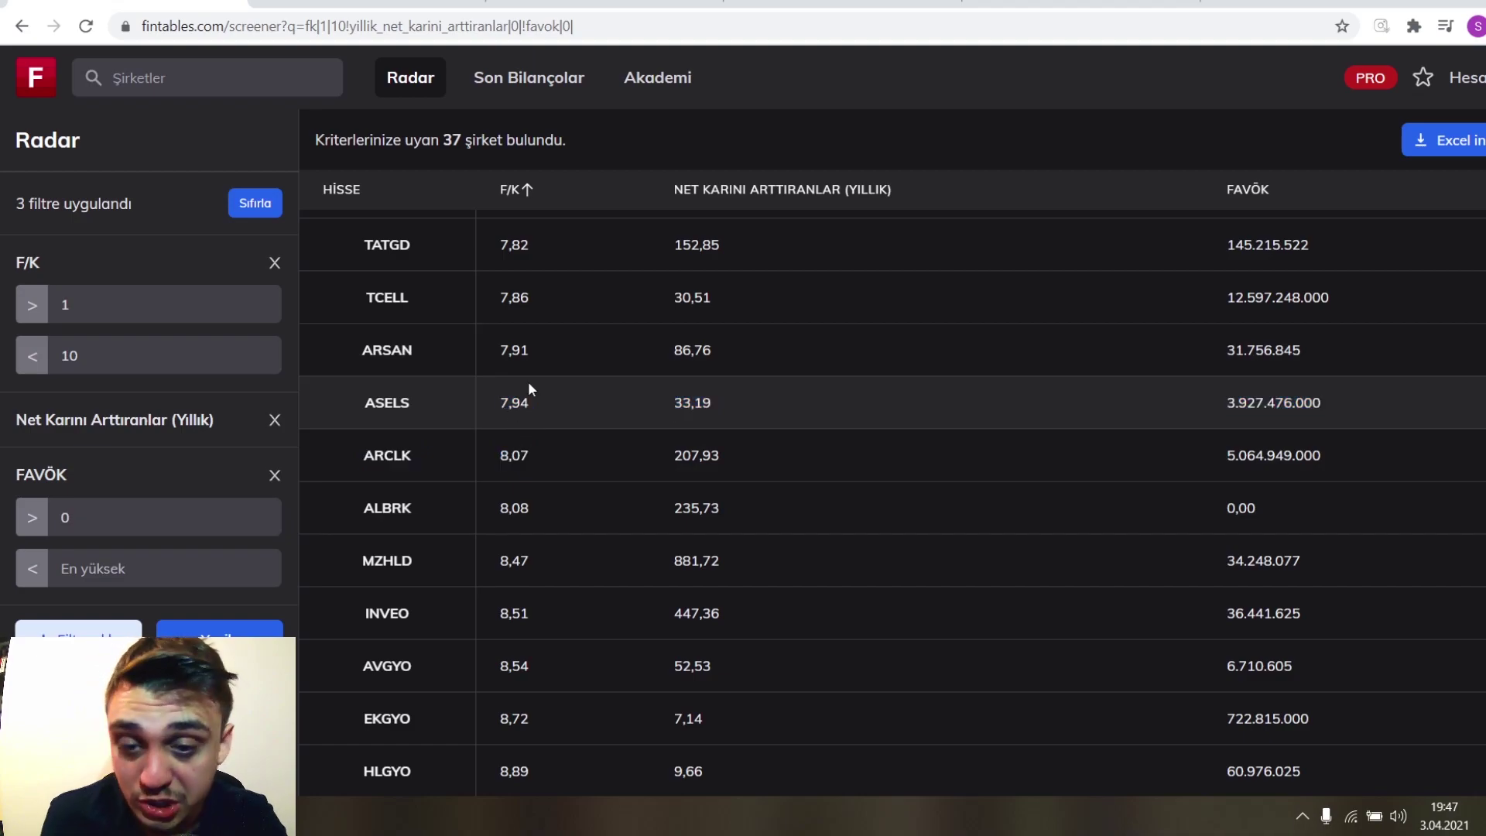
View the ASELS company page in a new tab, close it and recheck the ASELS F/K ratio in the Radar results
{"action": "scroll", "coordinate": [525, 378], "scroll_direction": "down", "scroll_amount": 1}
{"action": "right_click", "coordinate": [381, 300]}
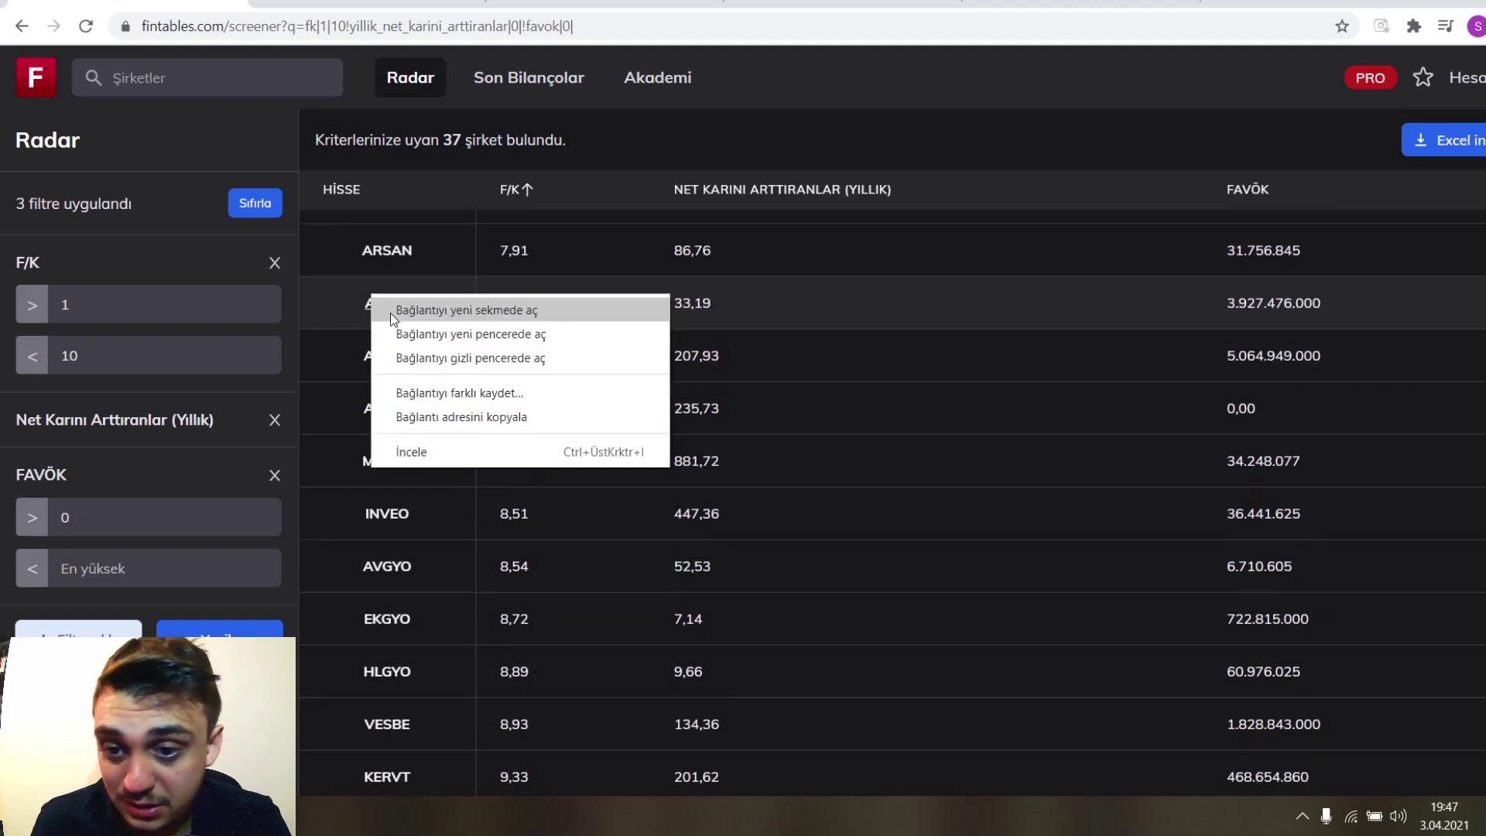
{"action": "left_click", "coordinate": [394, 309]}
{"action": "key", "text": "ctrl+Tab"}
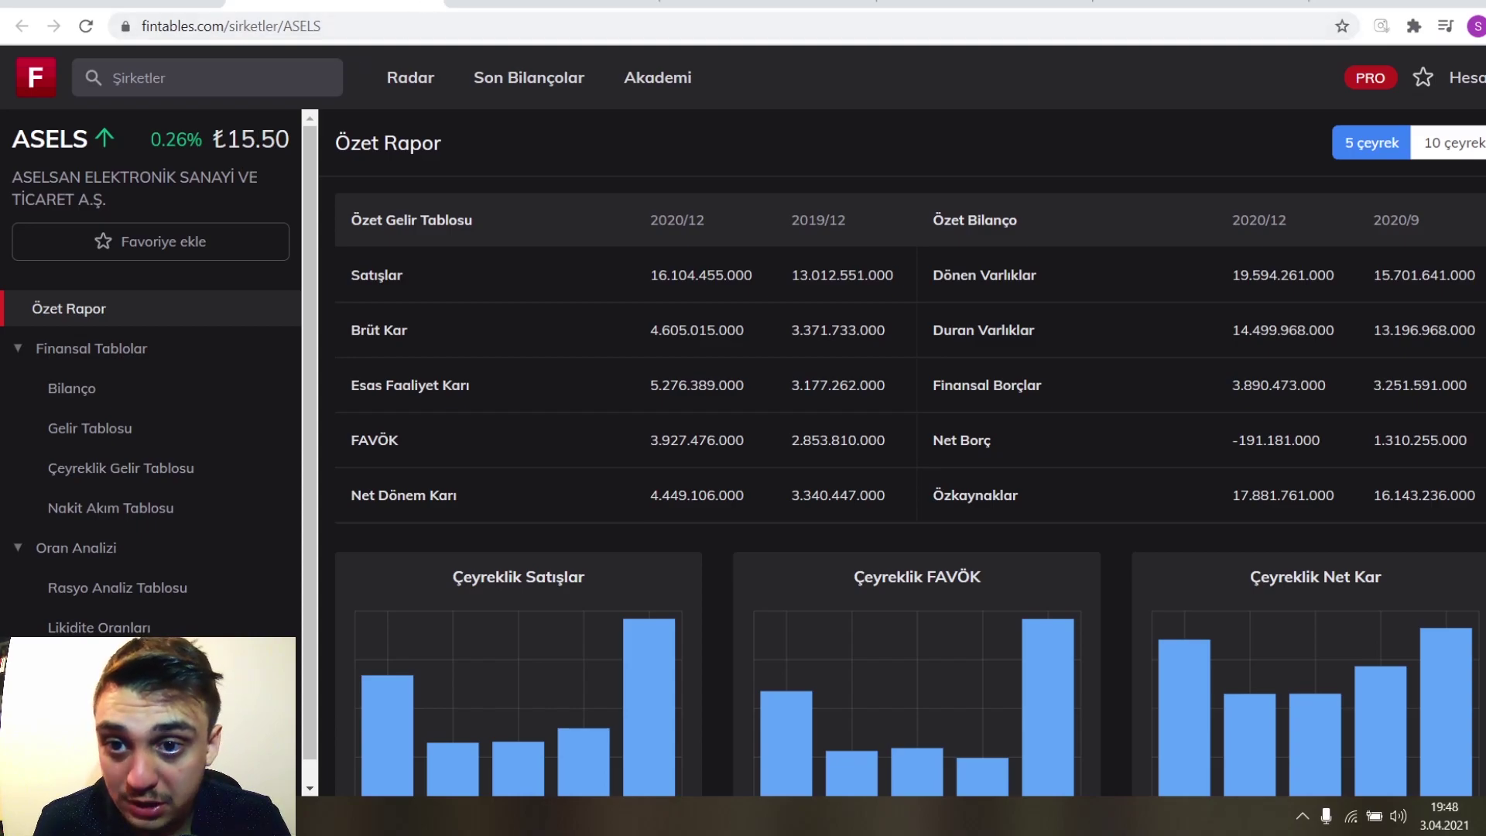
{"action": "key", "text": "ctrl+w"}
{"action": "double_click", "coordinate": [545, 322]}
{"action": "left_click", "coordinate": [566, 322]}
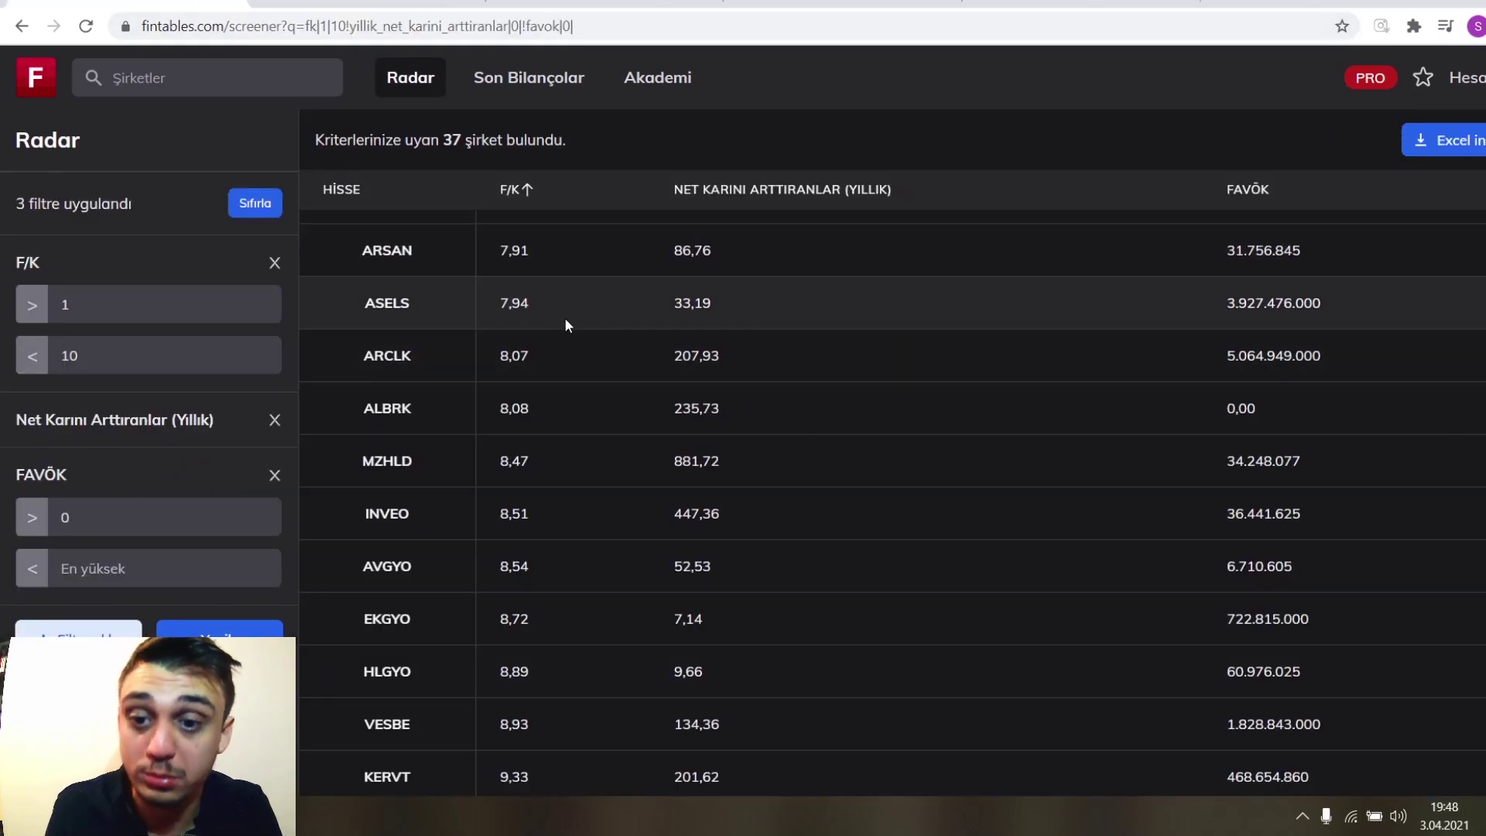
Find VESBE further down the Radar results and examine its F/K ratio
{"action": "scroll", "coordinate": [560, 374], "scroll_direction": "down", "scroll_amount": 1}
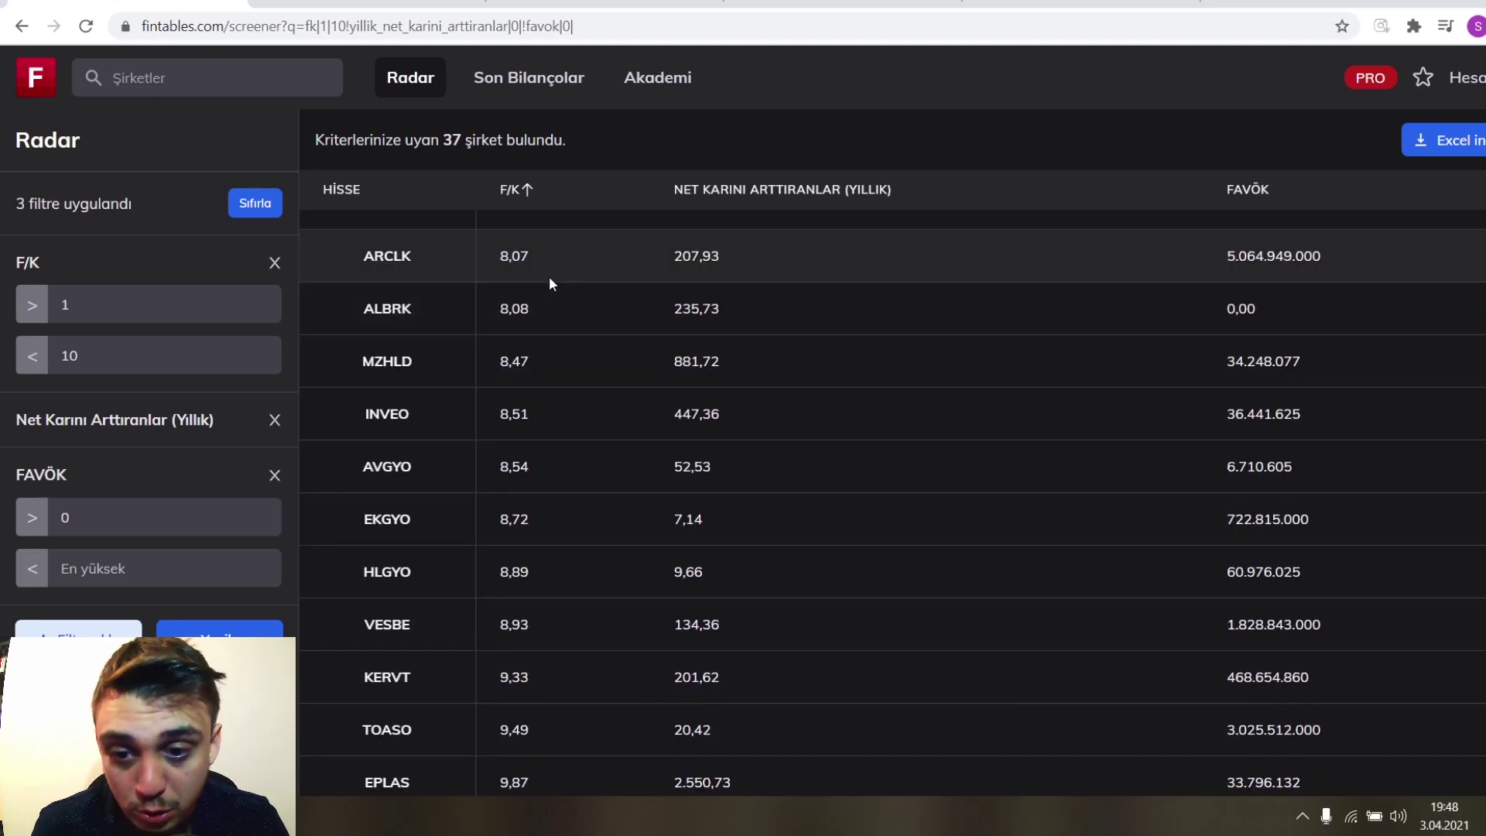
{"action": "scroll", "coordinate": [549, 274], "scroll_direction": "down", "scroll_amount": 1}
{"action": "left_click_drag", "start_coordinate": [543, 560], "coordinate": [477, 548]}
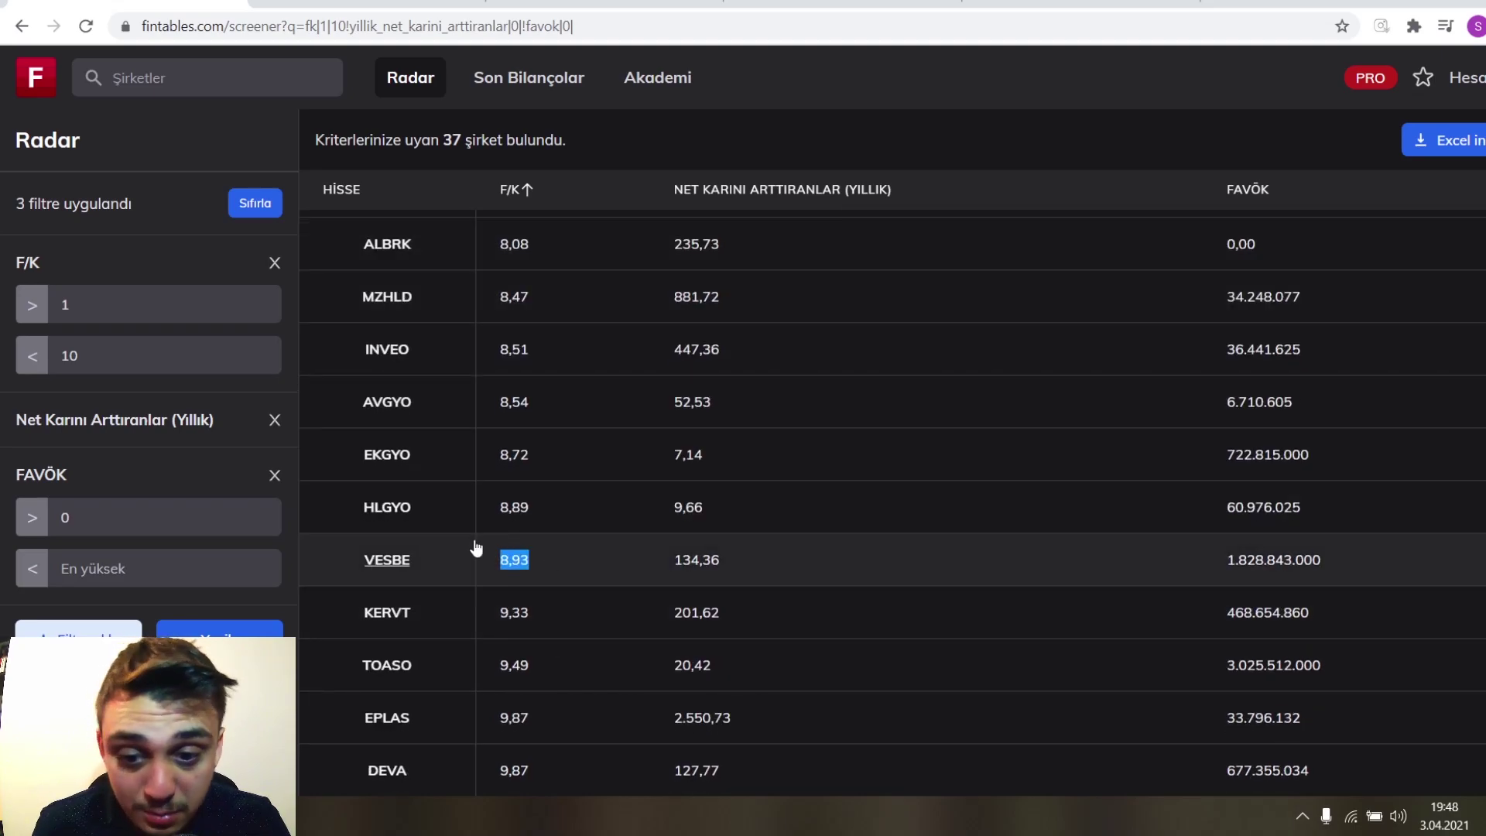
{"action": "left_click", "coordinate": [576, 555]}
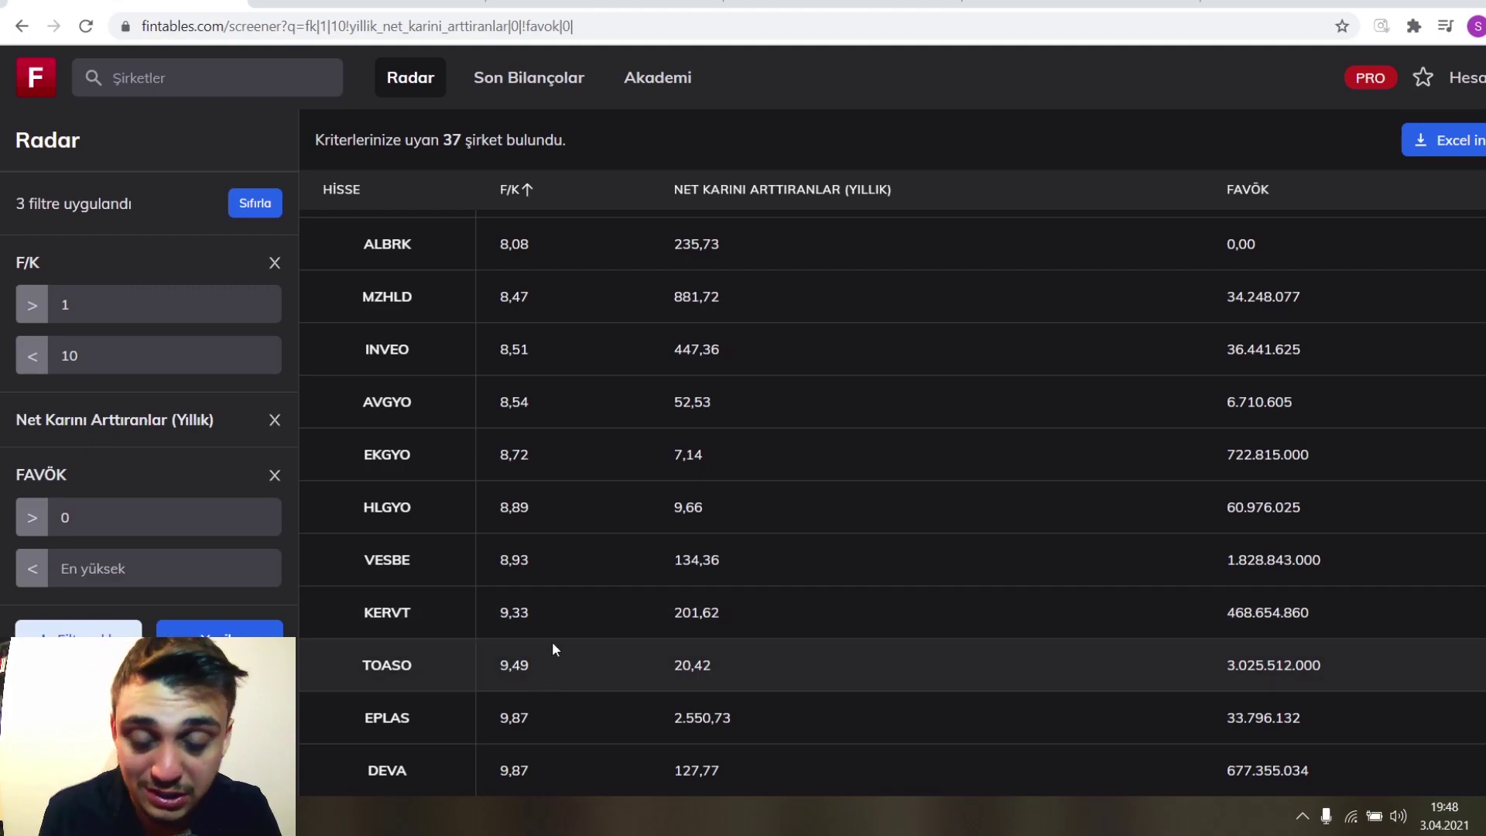
Examine the F/K ratios in the TOASO and DEVA rows of the Radar results
{"action": "left_click_drag", "start_coordinate": [551, 643], "coordinate": [494, 665]}
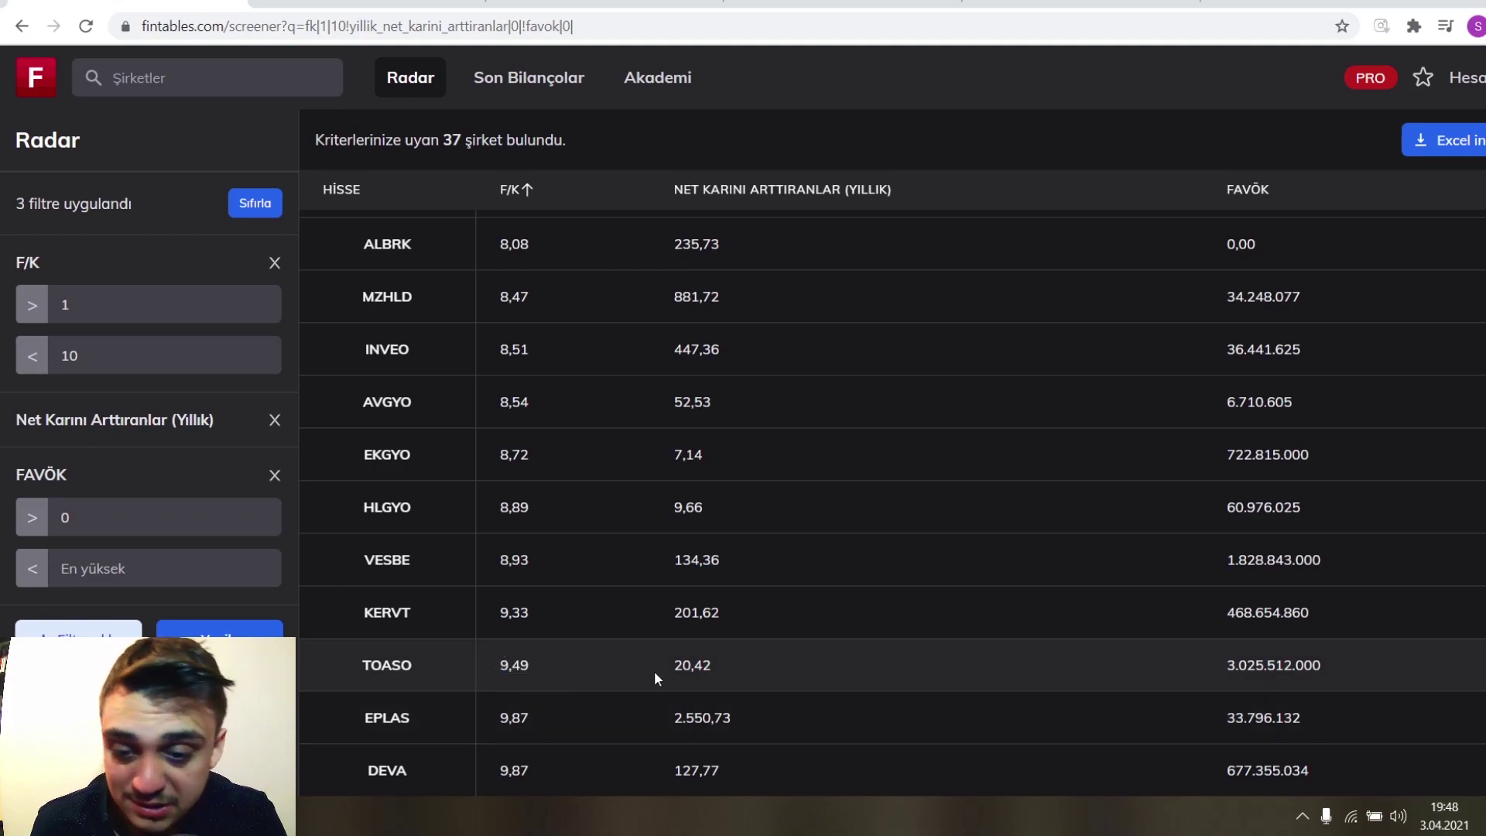
{"action": "left_click", "coordinate": [601, 778]}
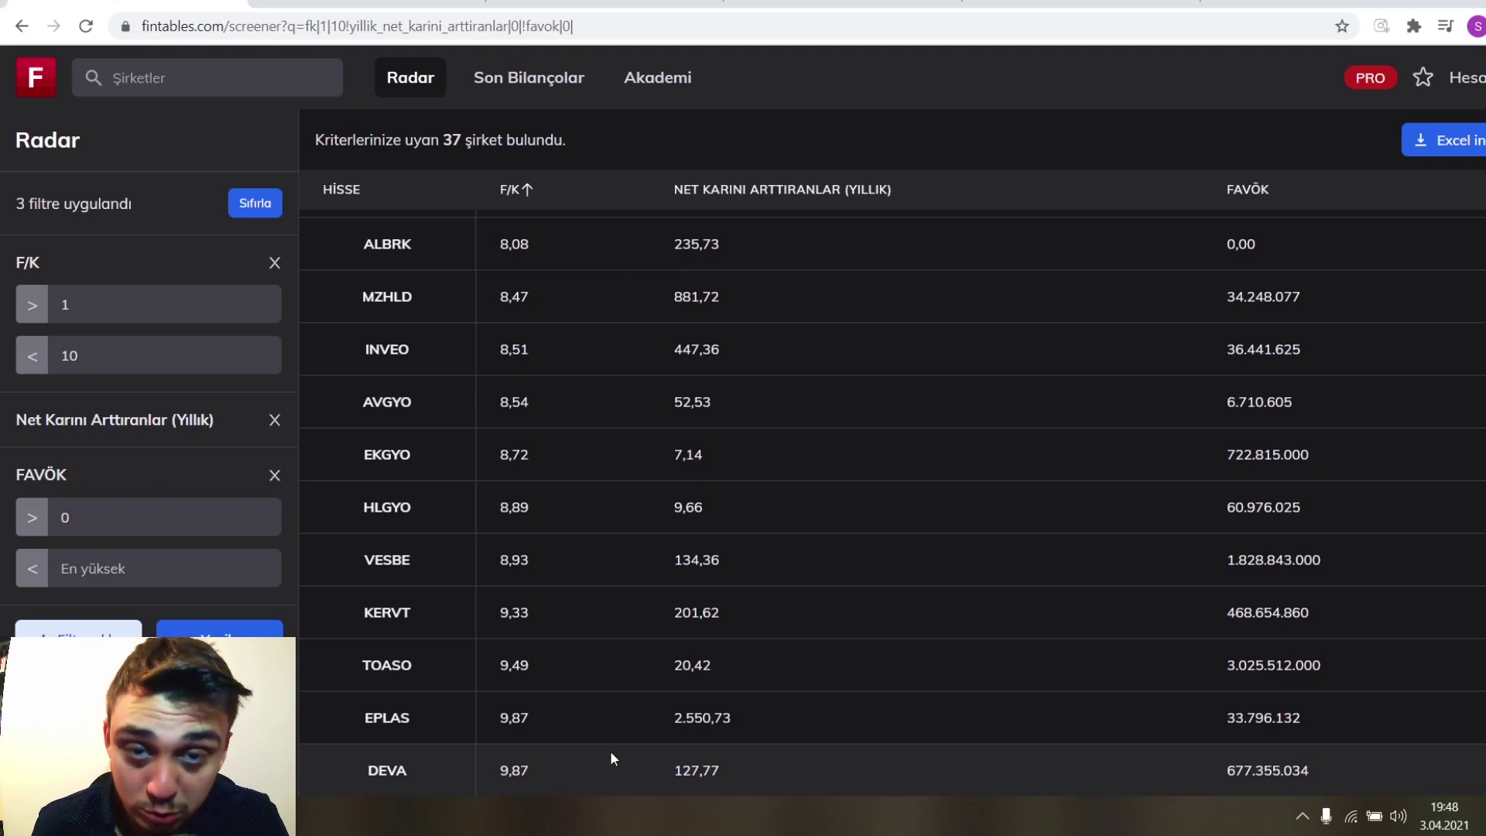
{"action": "left_click", "coordinate": [480, 776]}
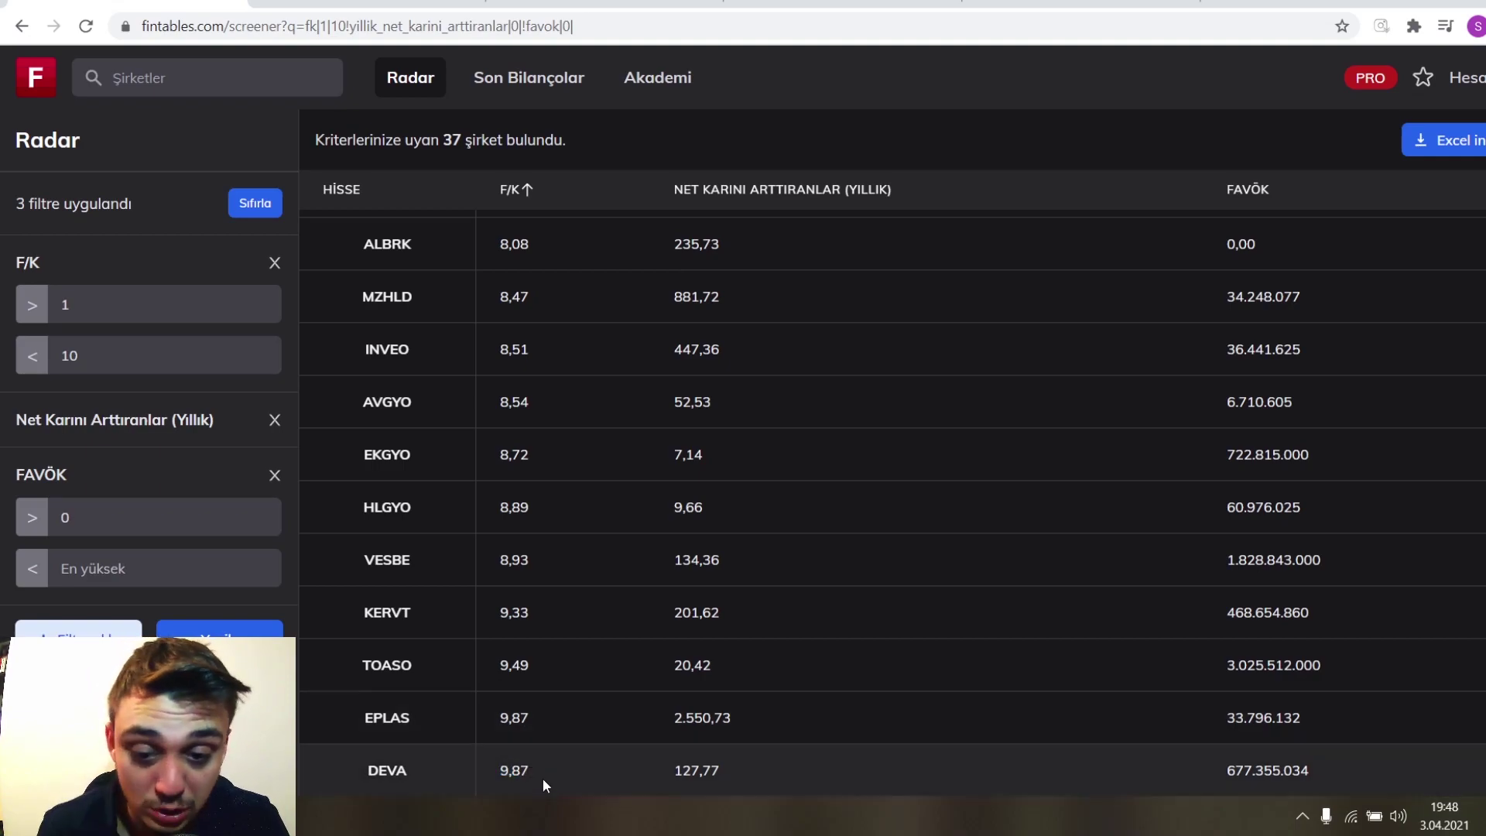
{"action": "left_click_drag", "start_coordinate": [497, 786], "coordinate": [544, 773]}
{"action": "left_click", "coordinate": [572, 761]}
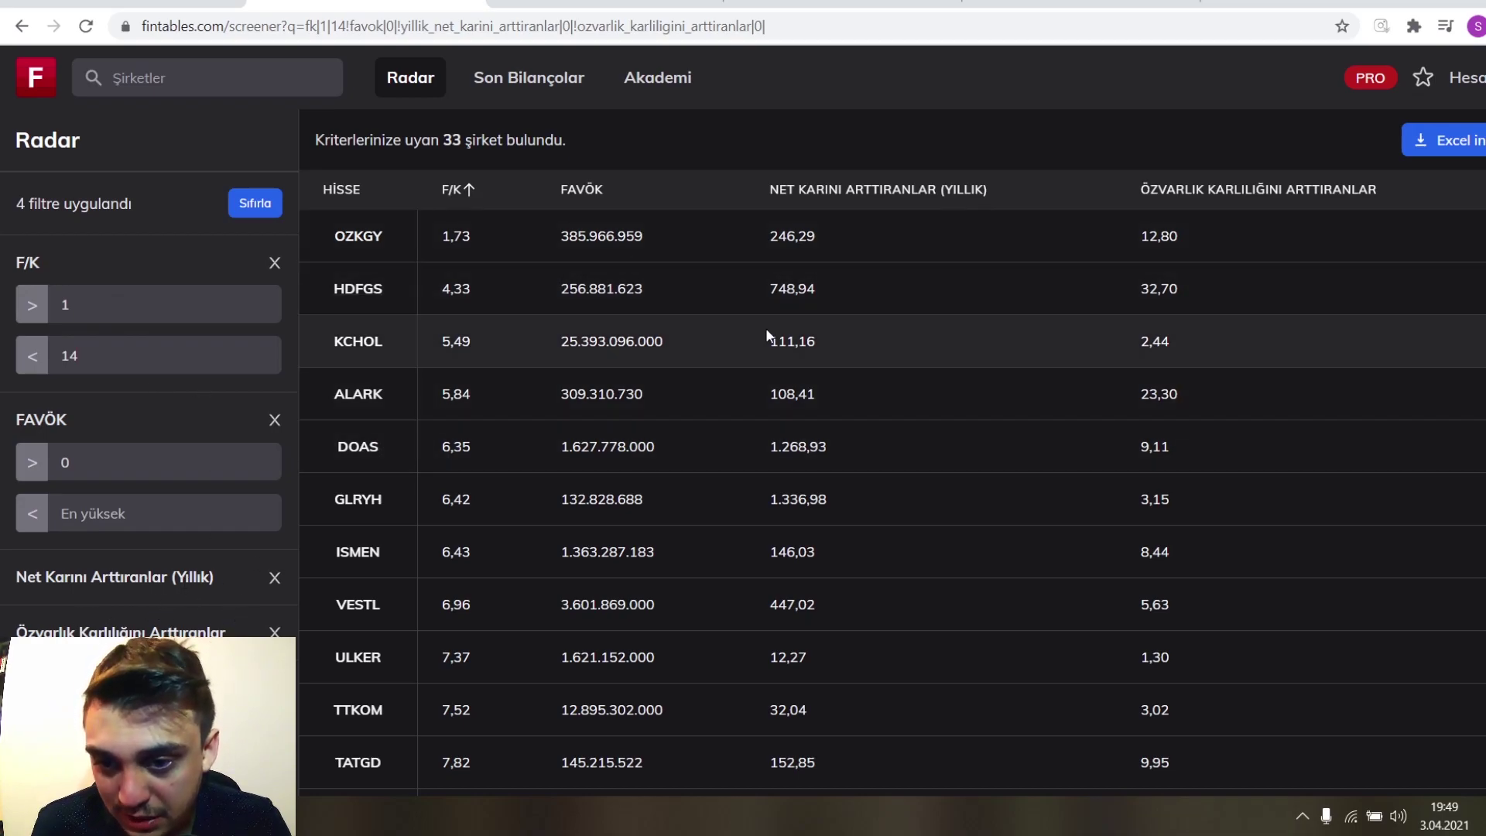
Look through the Radar screening with F/K 1 to 14 and Özvarlık Karlılığını Arttıranlar, and examine the F/K ratios of YATAS and PETKM
{"action": "scroll", "coordinate": [492, 365], "scroll_direction": "down", "scroll_amount": 3}
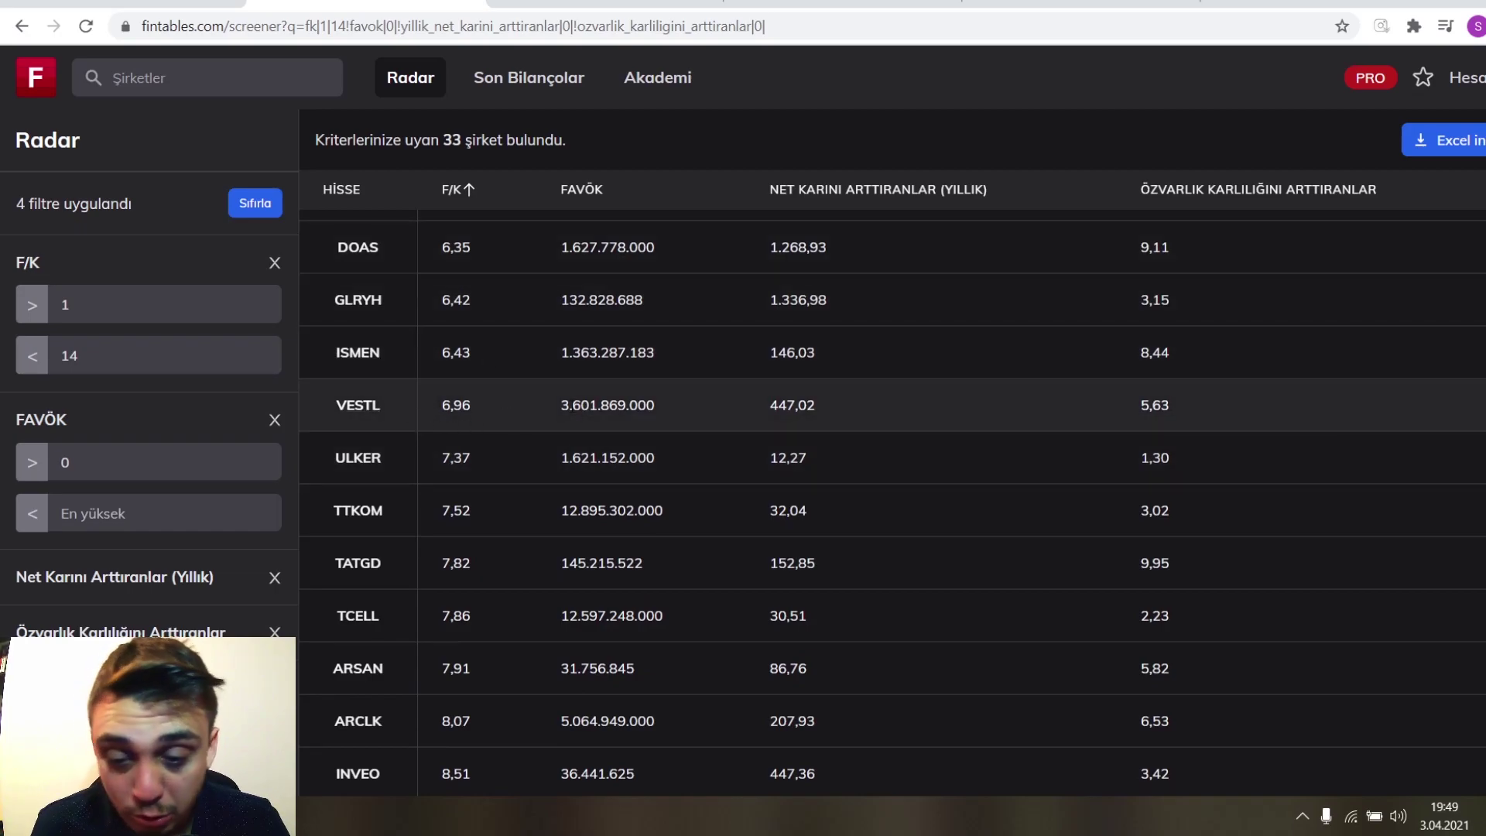
{"action": "scroll", "coordinate": [571, 410], "scroll_direction": "down", "scroll_amount": 3}
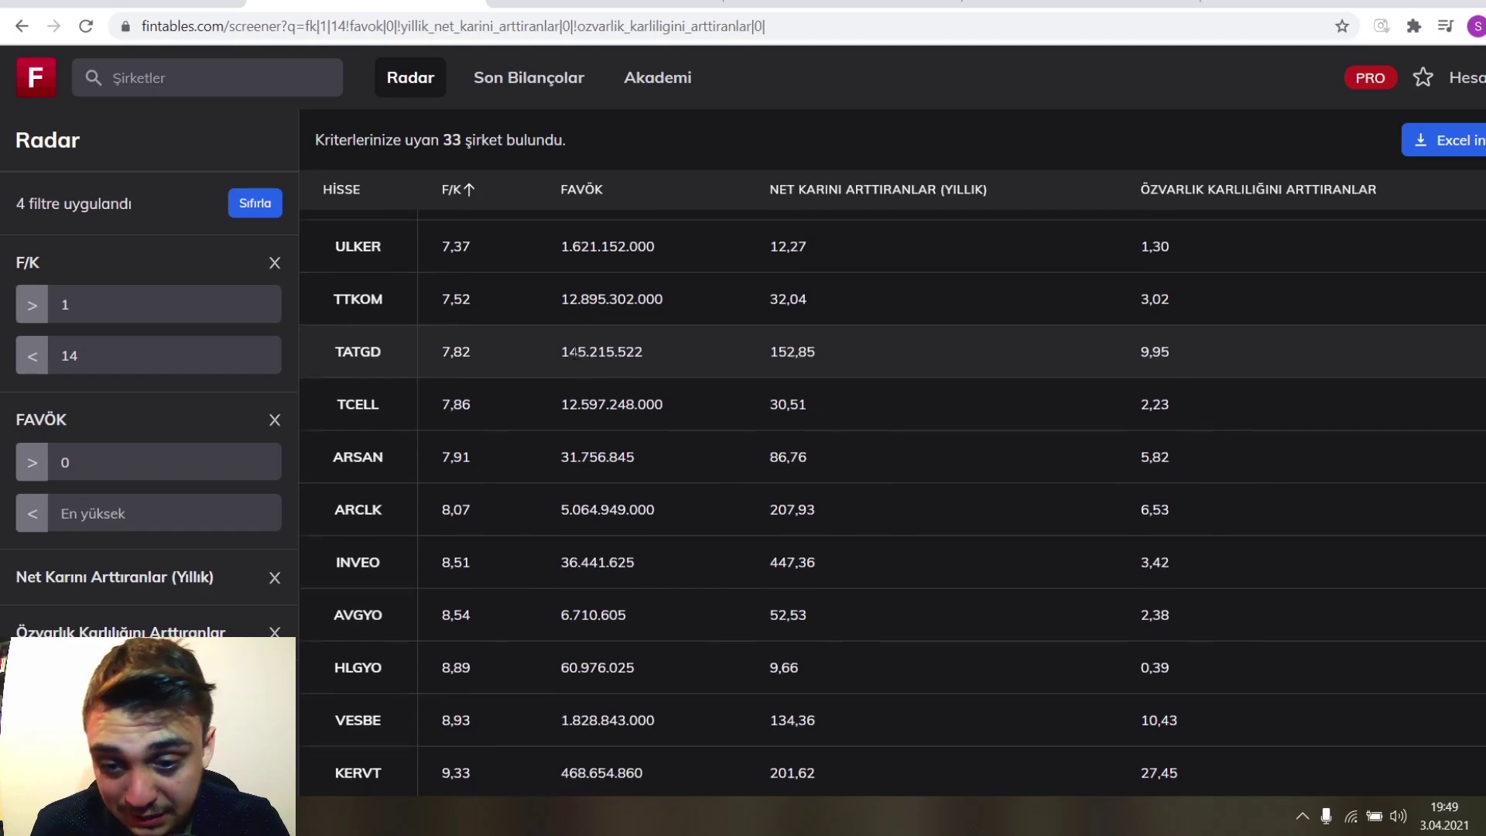
{"action": "scroll", "coordinate": [454, 431], "scroll_direction": "down", "scroll_amount": 5}
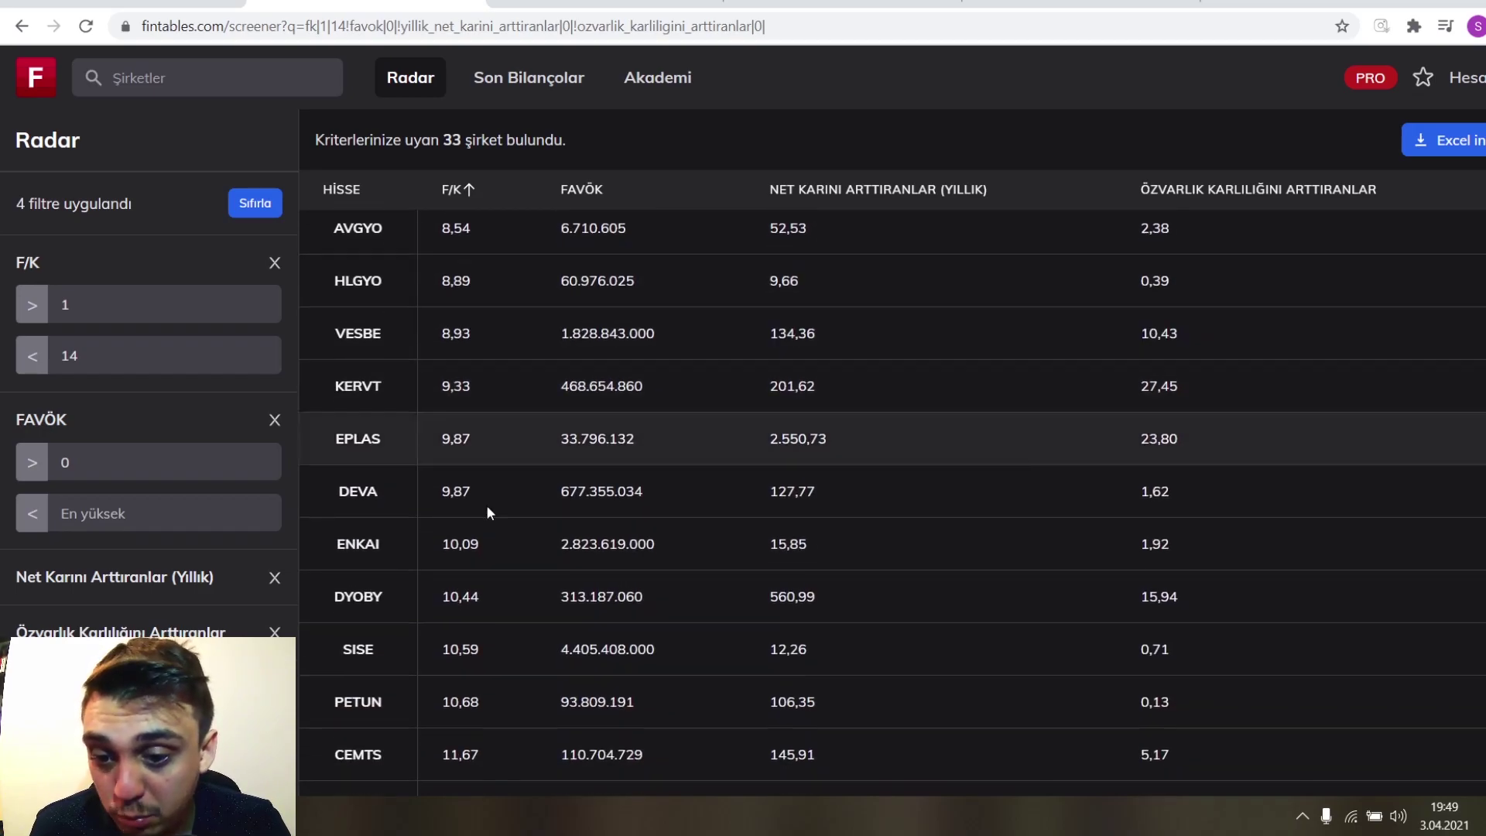
{"action": "scroll", "coordinate": [479, 434], "scroll_direction": "down", "scroll_amount": 3}
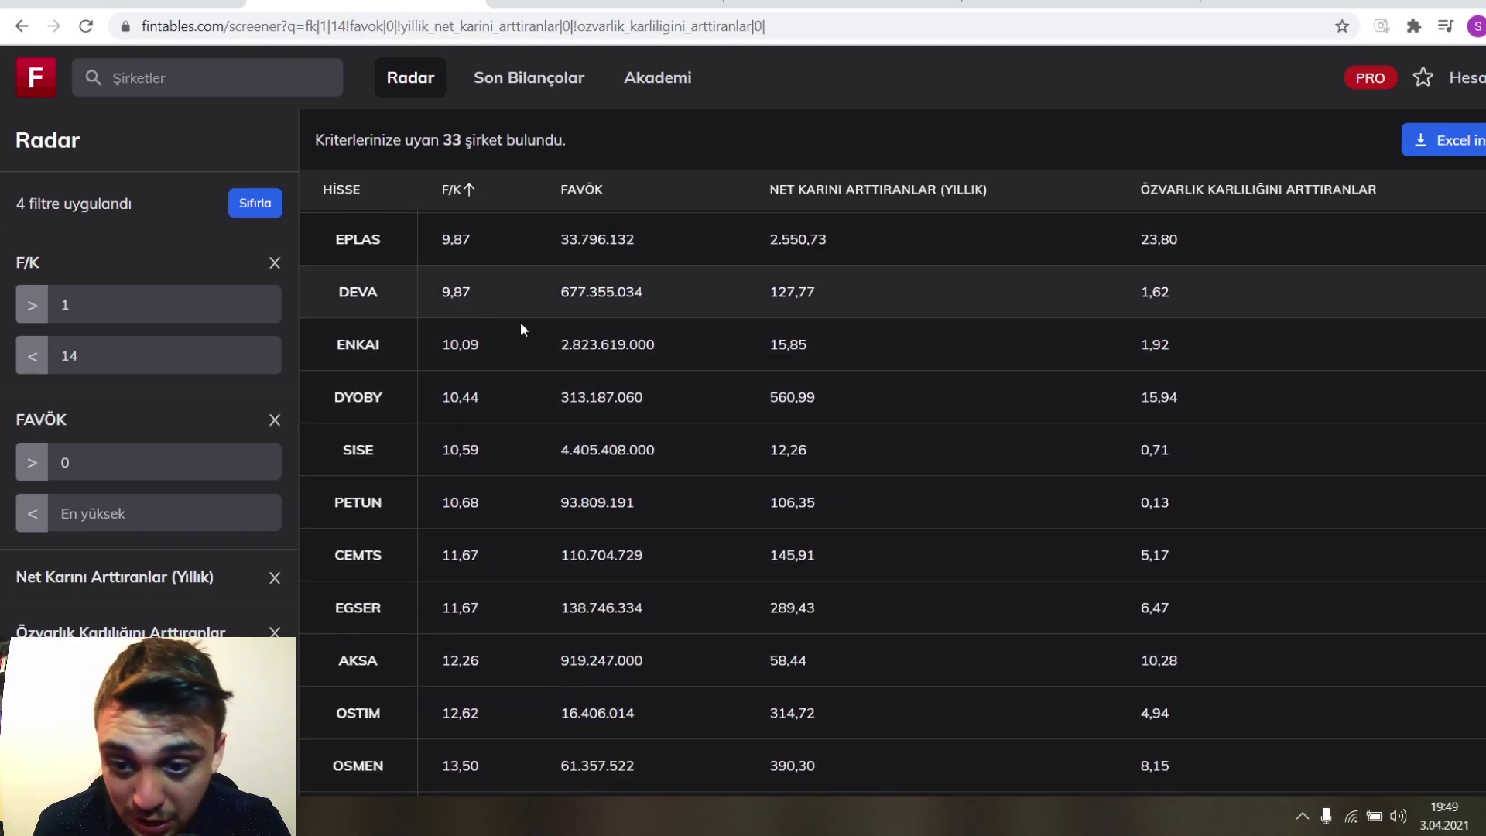
{"action": "scroll", "coordinate": [488, 410], "scroll_direction": "down", "scroll_amount": 1}
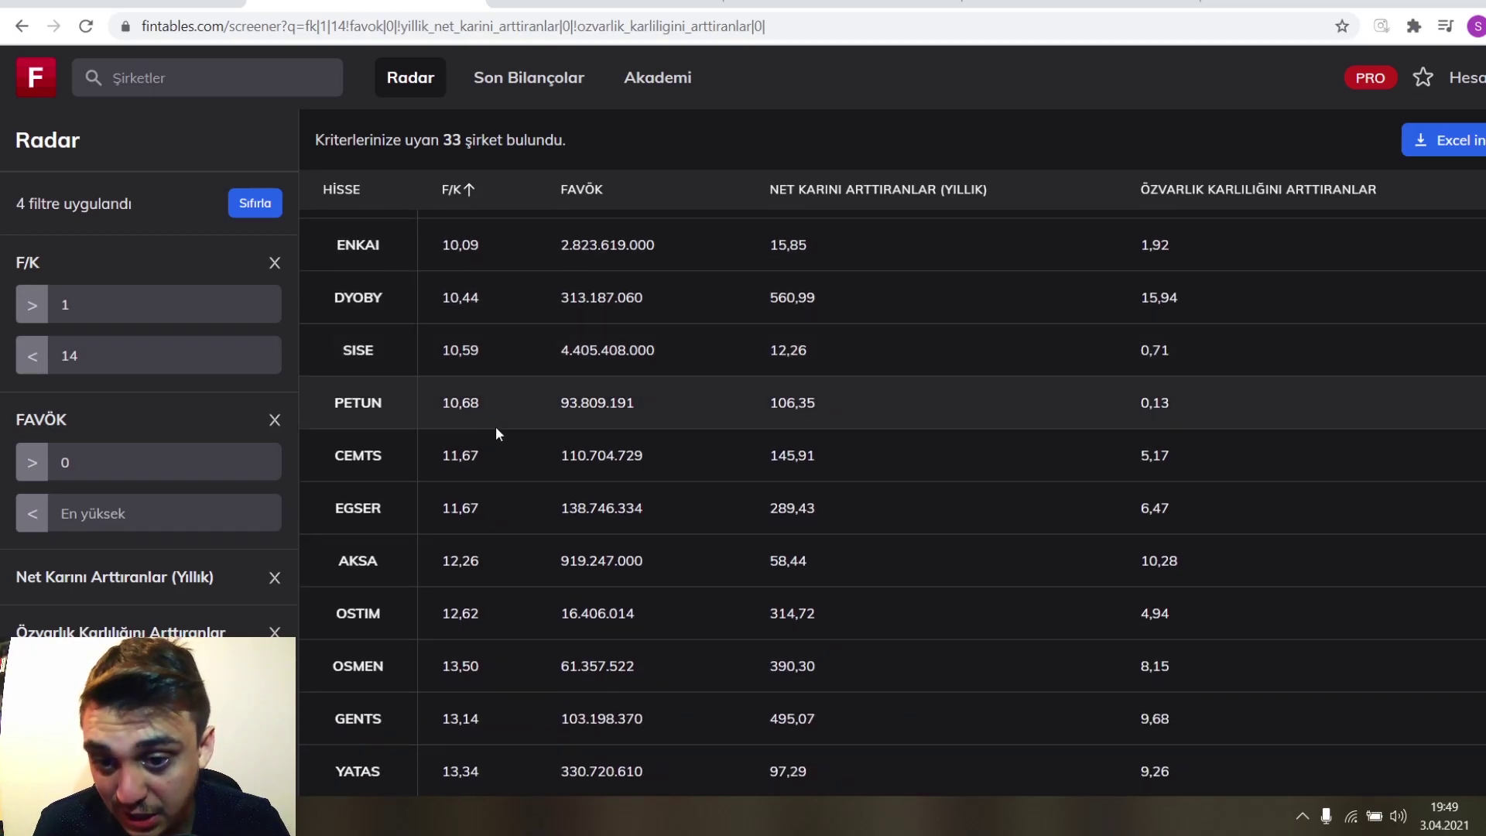
{"action": "scroll", "coordinate": [449, 426], "scroll_direction": "down", "scroll_amount": 1}
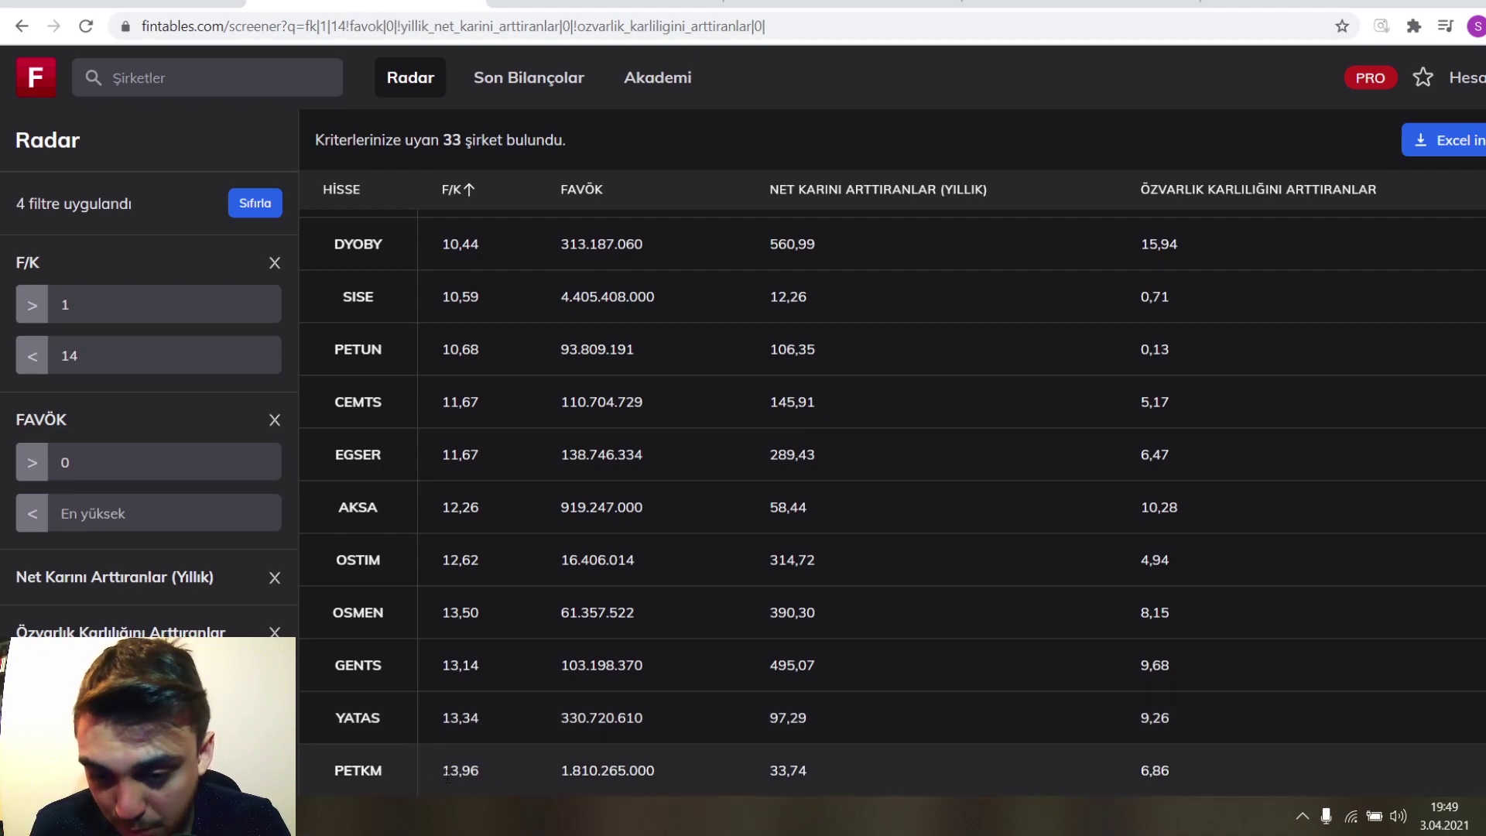
{"action": "left_click_drag", "start_coordinate": [504, 793], "coordinate": [451, 712]}
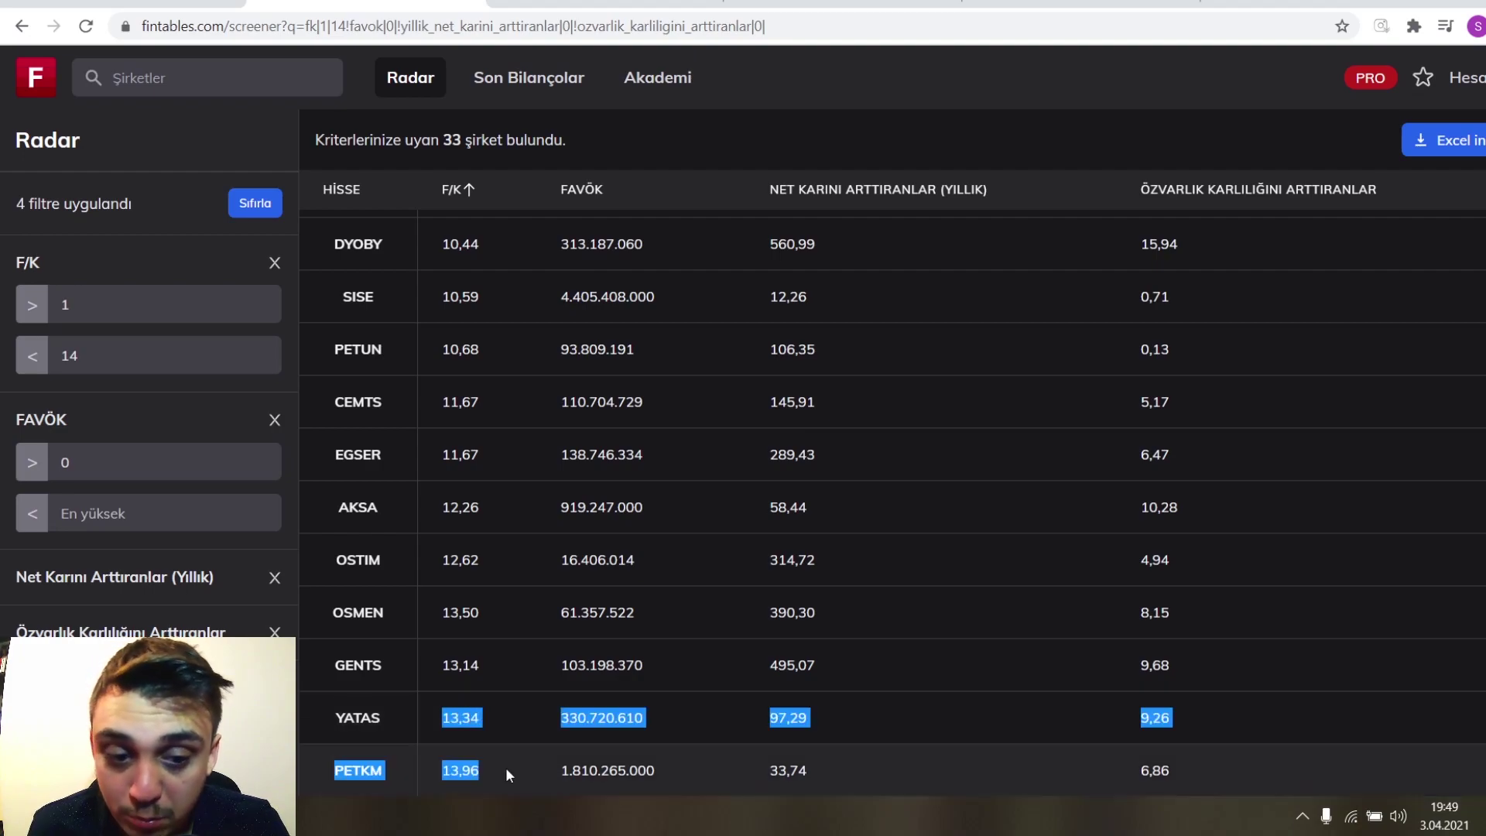
{"action": "left_click", "coordinate": [500, 766]}
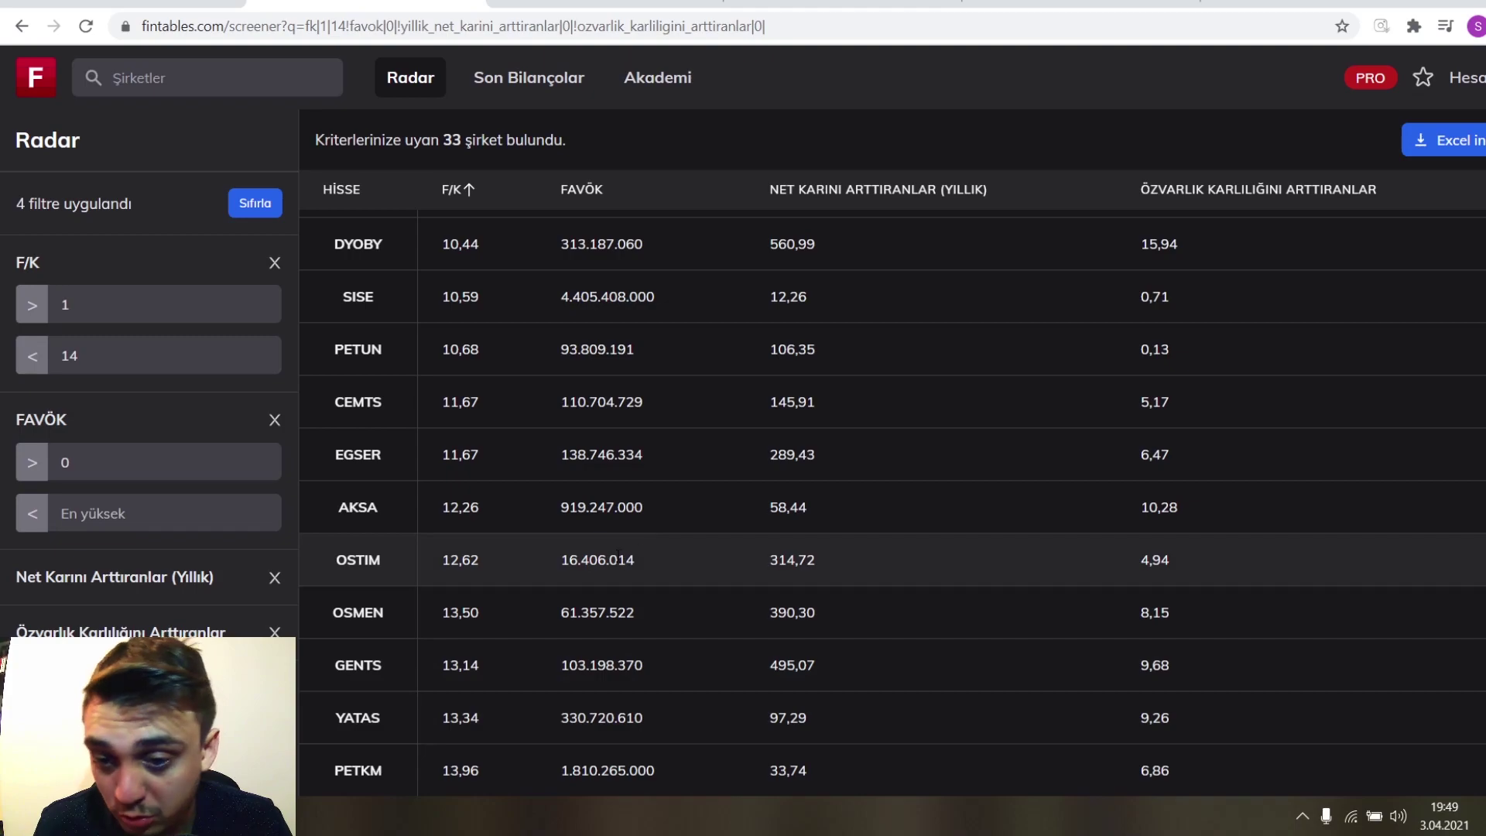
Go back over the companies in the four-filter screening and examine the F/K ratio of AKSA
{"action": "scroll", "coordinate": [623, 573], "scroll_direction": "up", "scroll_amount": 1}
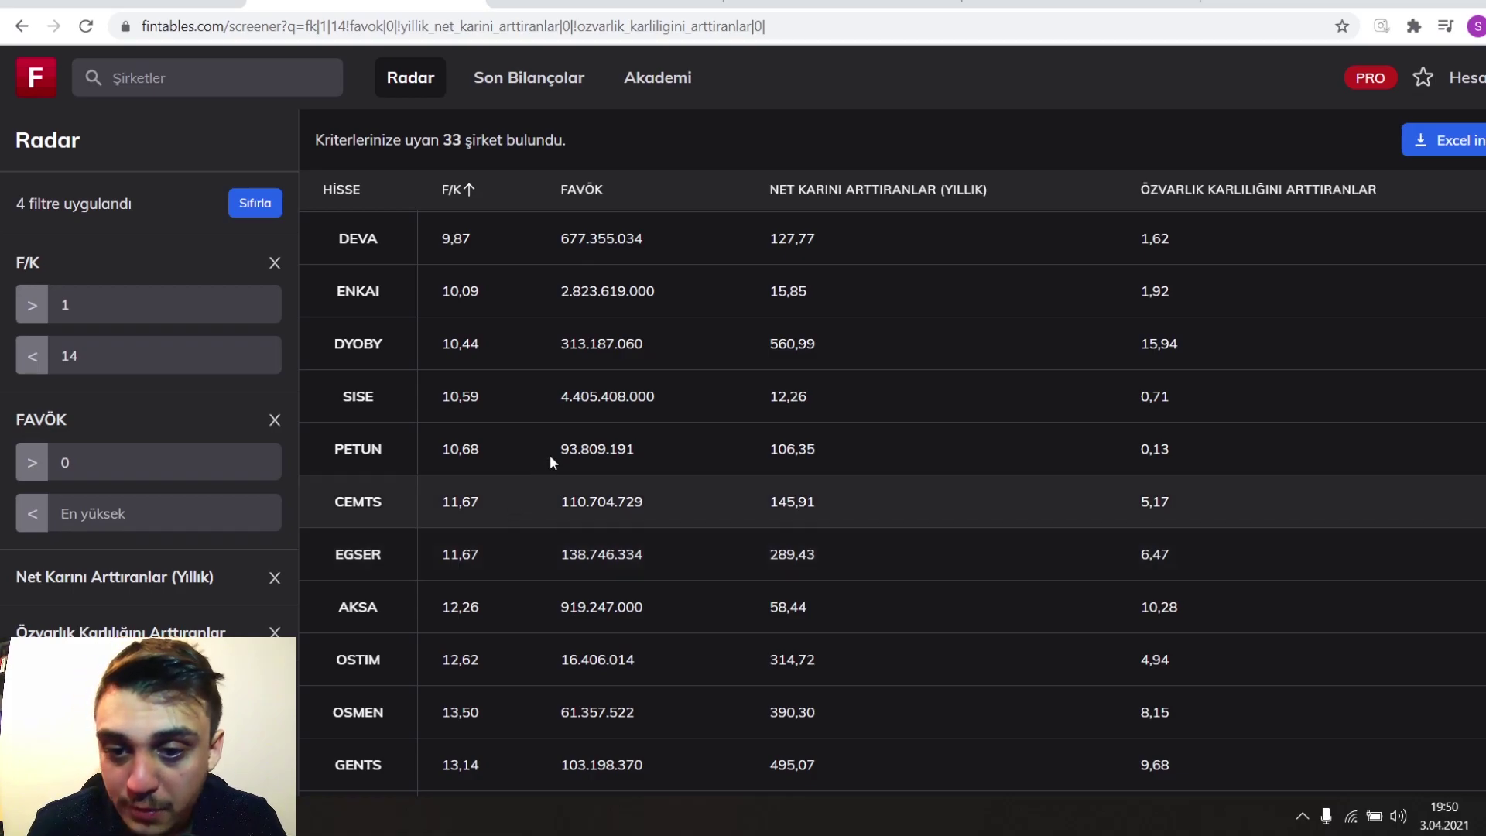
{"action": "scroll", "coordinate": [526, 526], "scroll_direction": "up", "scroll_amount": 4}
{"action": "double_click", "coordinate": [503, 592]}
{"action": "scroll", "coordinate": [511, 541], "scroll_direction": "down", "scroll_amount": 2}
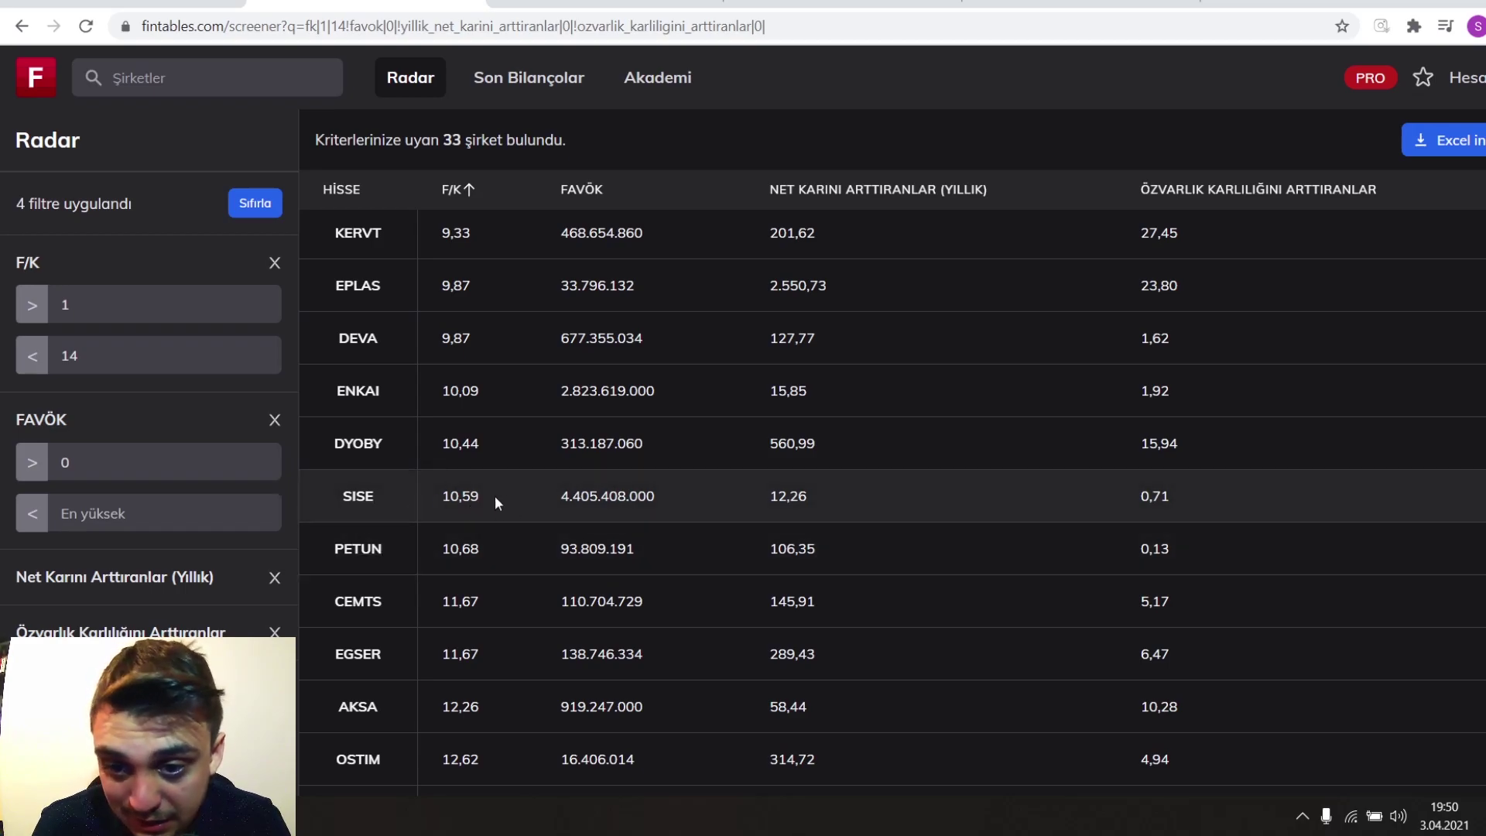
{"action": "scroll", "coordinate": [507, 495], "scroll_direction": "down", "scroll_amount": 3}
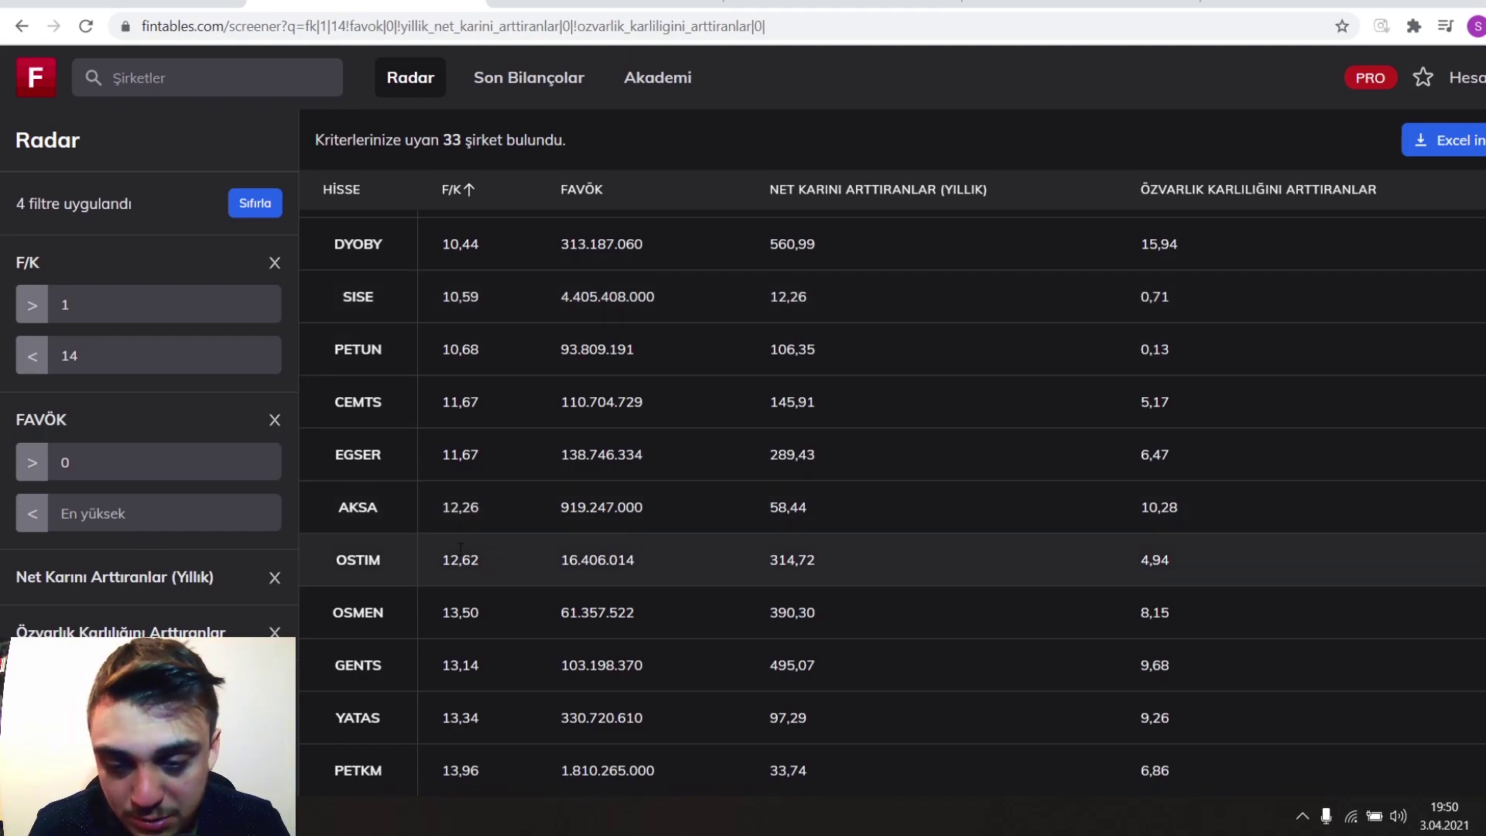
{"action": "double_click", "coordinate": [473, 507]}
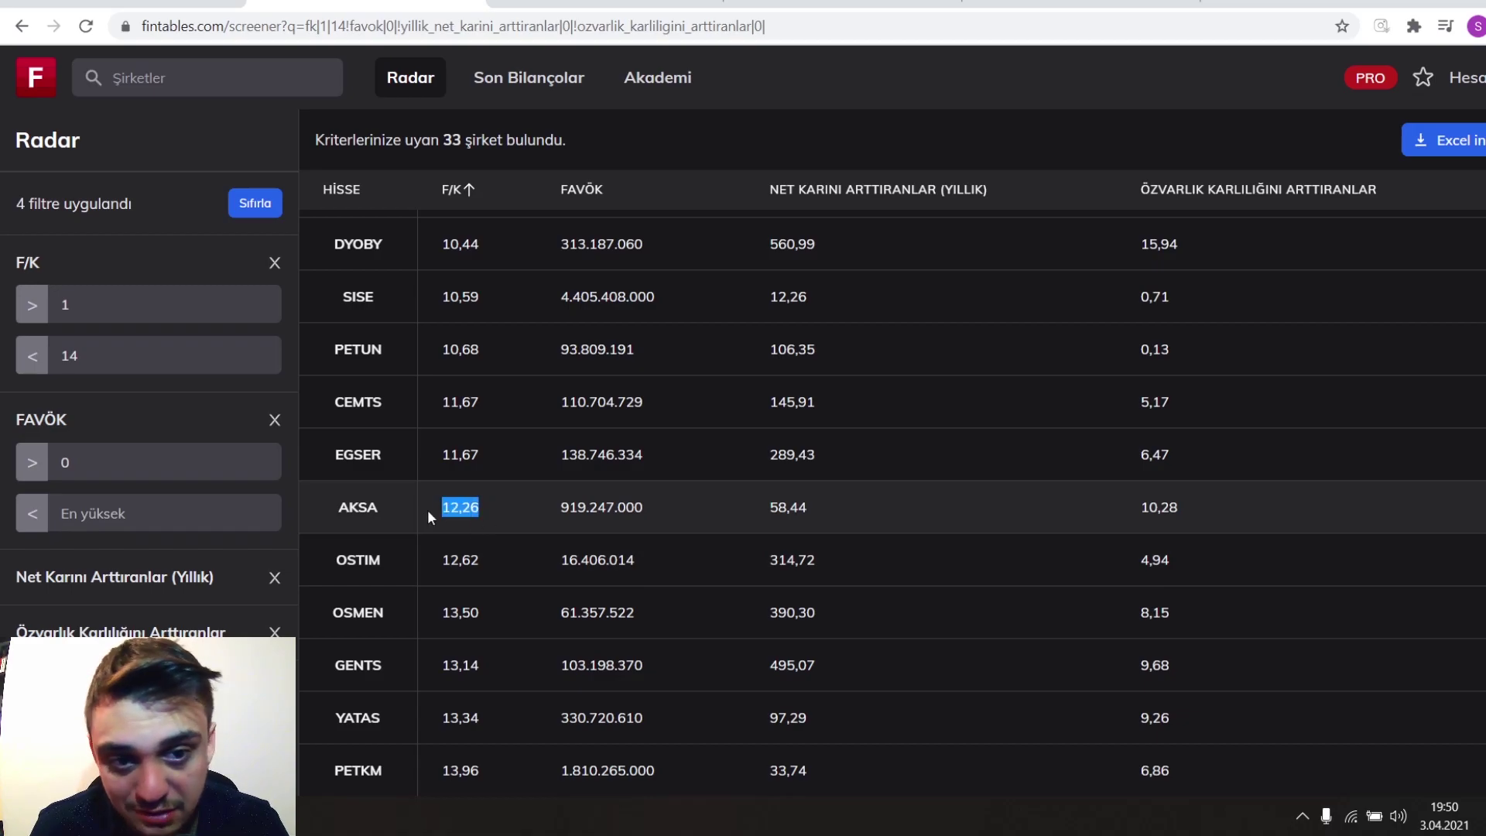
{"action": "left_click", "coordinate": [473, 513]}
Check the F/K ratio of ENKAI, inspect the quarterly net profit chart on its company page and return to the Radar results
{"action": "scroll", "coordinate": [509, 294], "scroll_direction": "up", "scroll_amount": 2}
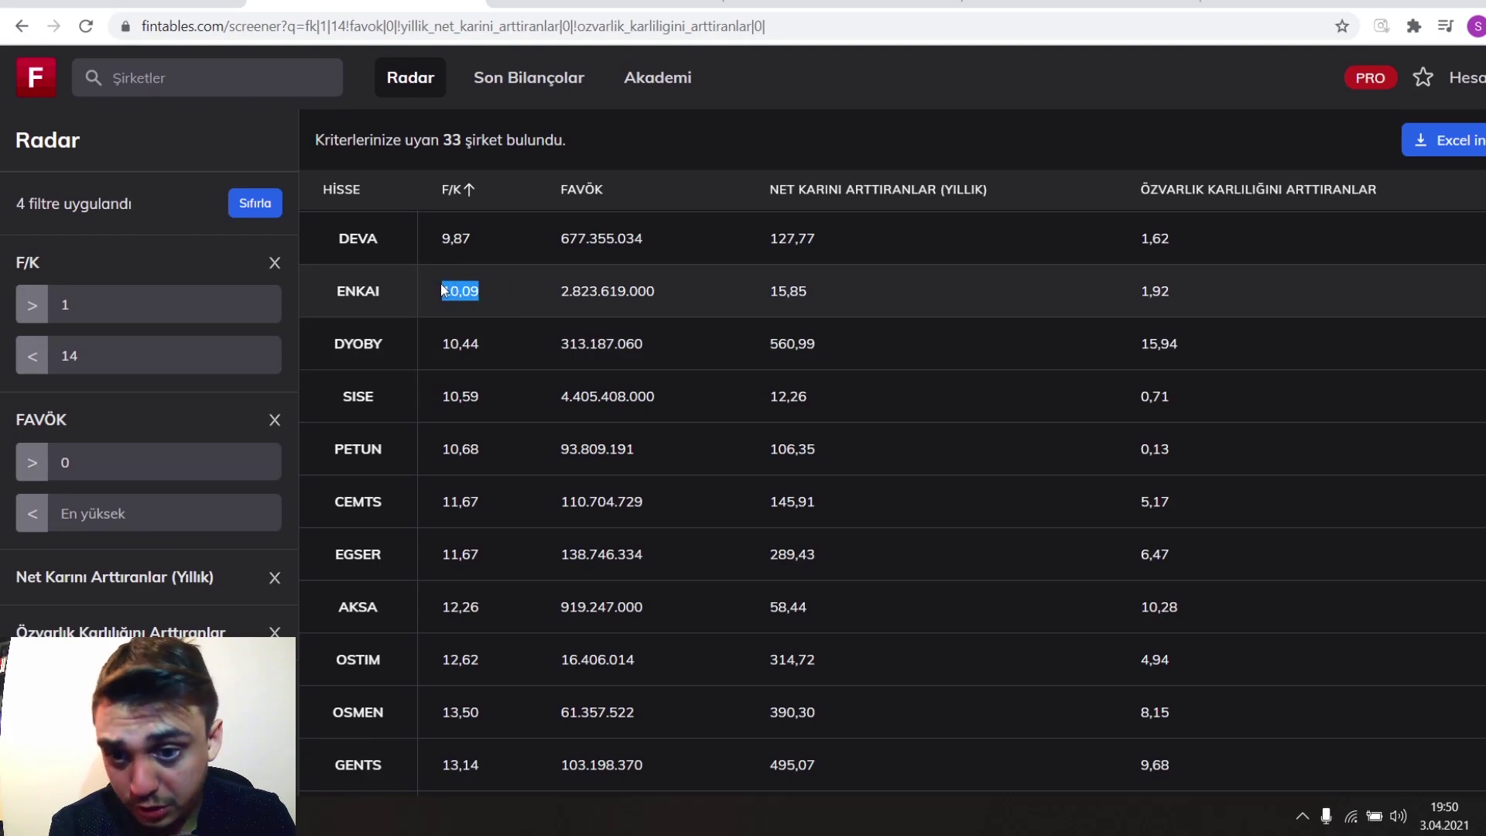
{"action": "left_click", "coordinate": [484, 296]}
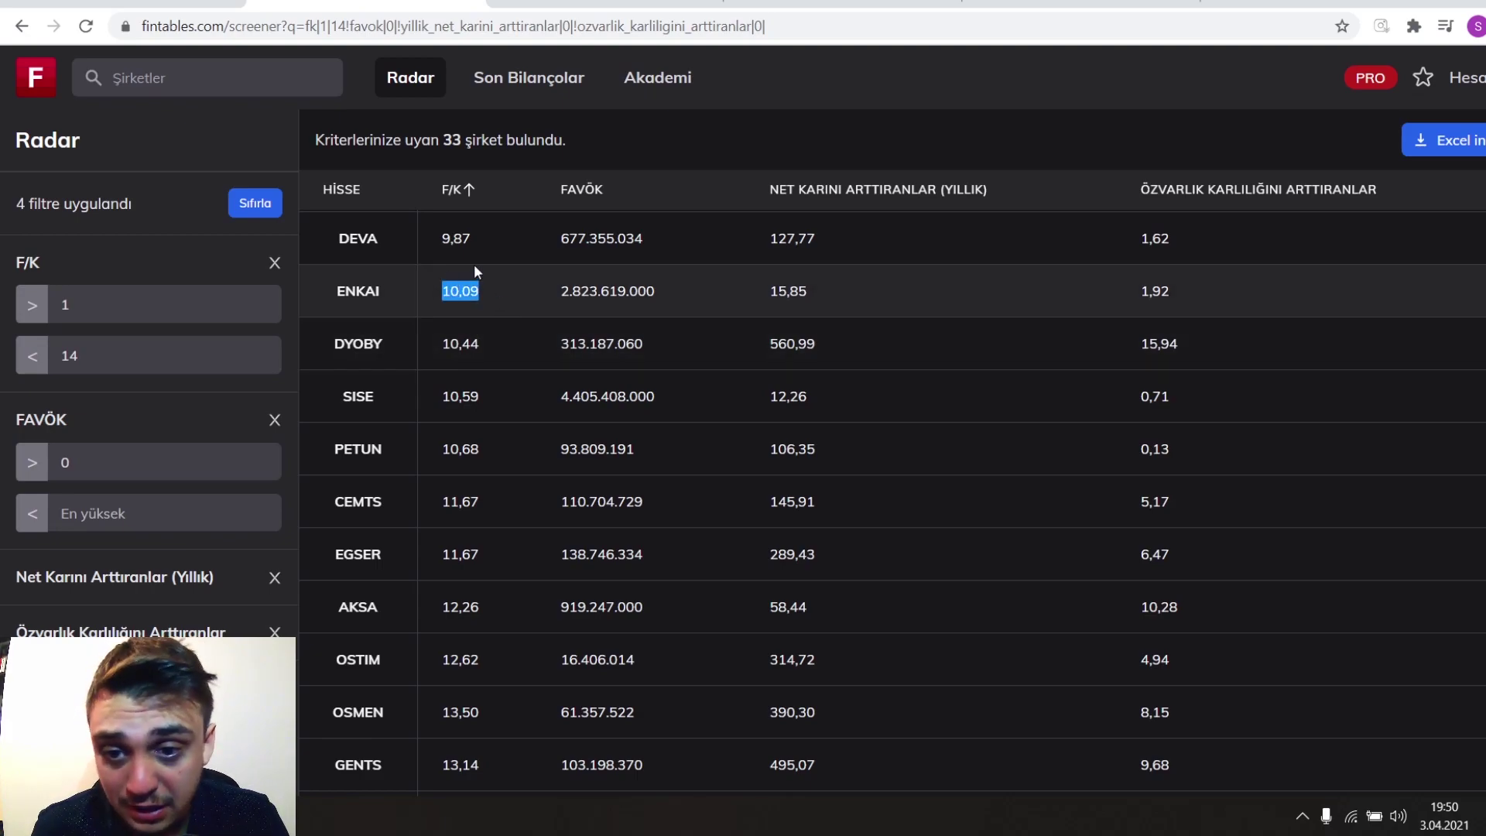
{"action": "left_click", "coordinate": [488, 300]}
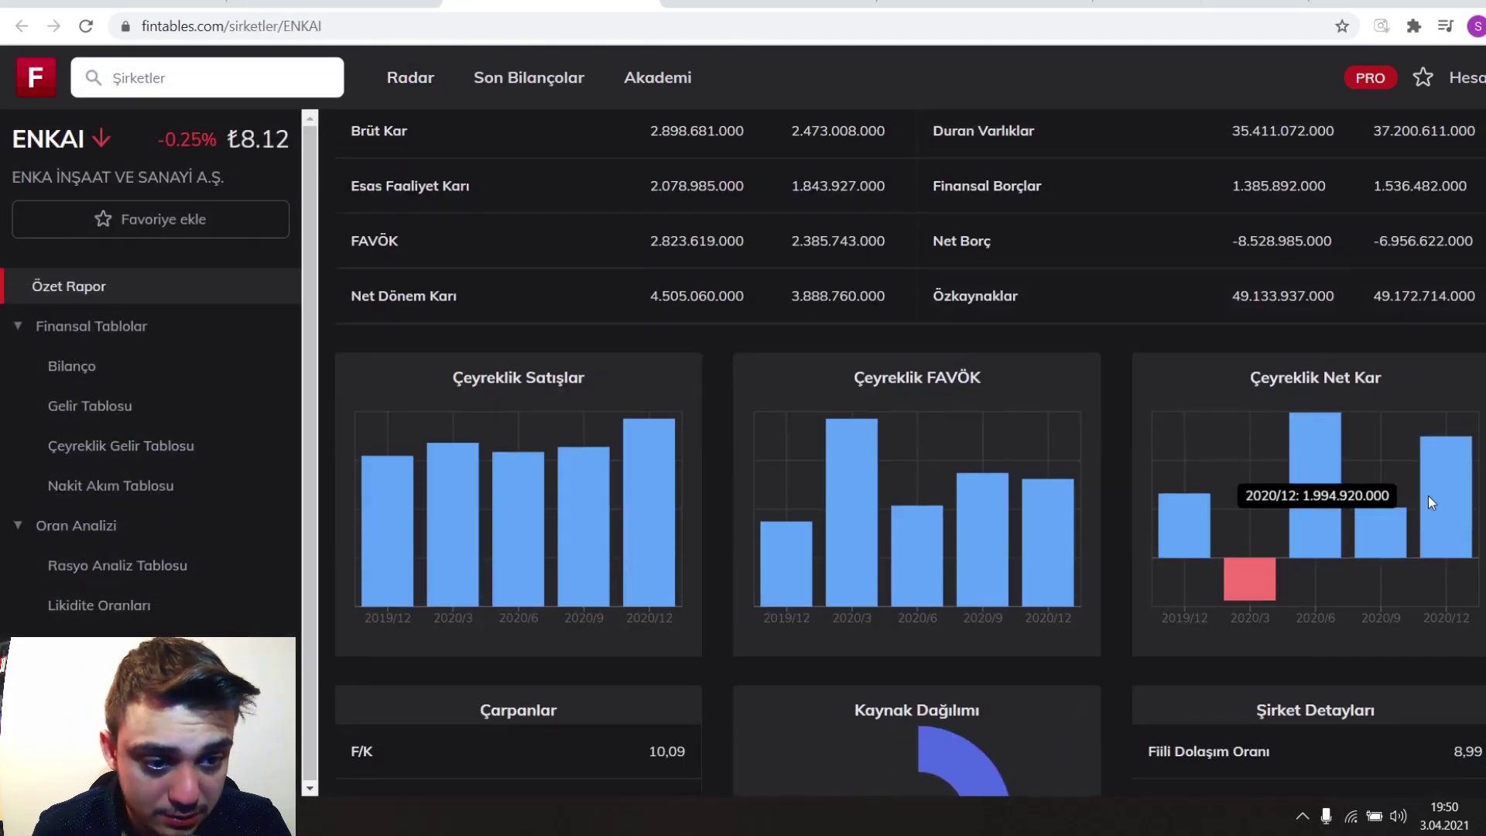
{"action": "mouse_move", "coordinate": [1426, 539]}
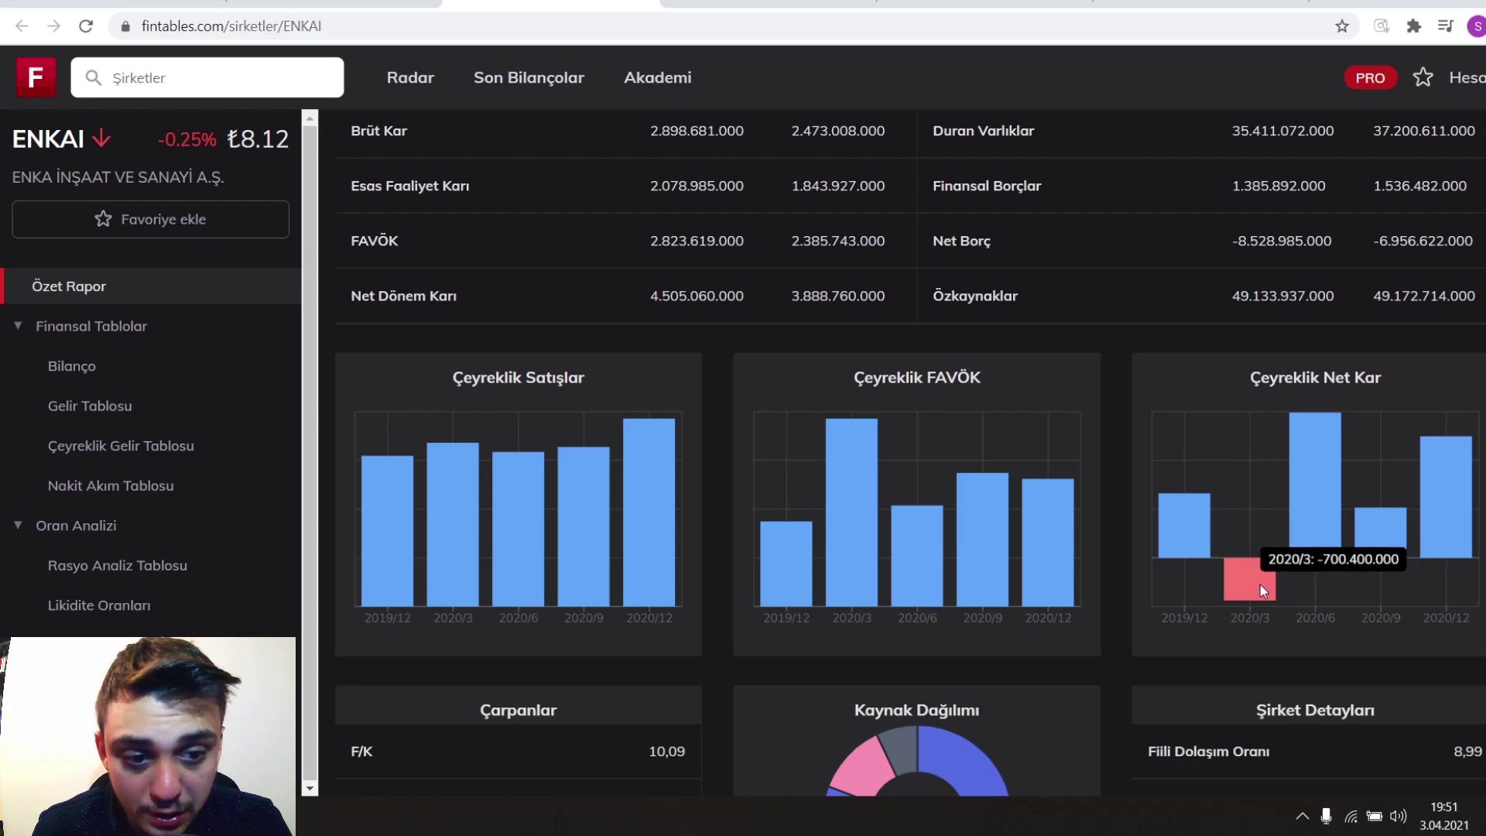
{"action": "scroll", "coordinate": [1262, 542], "scroll_direction": "up", "scroll_amount": 2}
{"action": "left_click", "coordinate": [642, 6]}
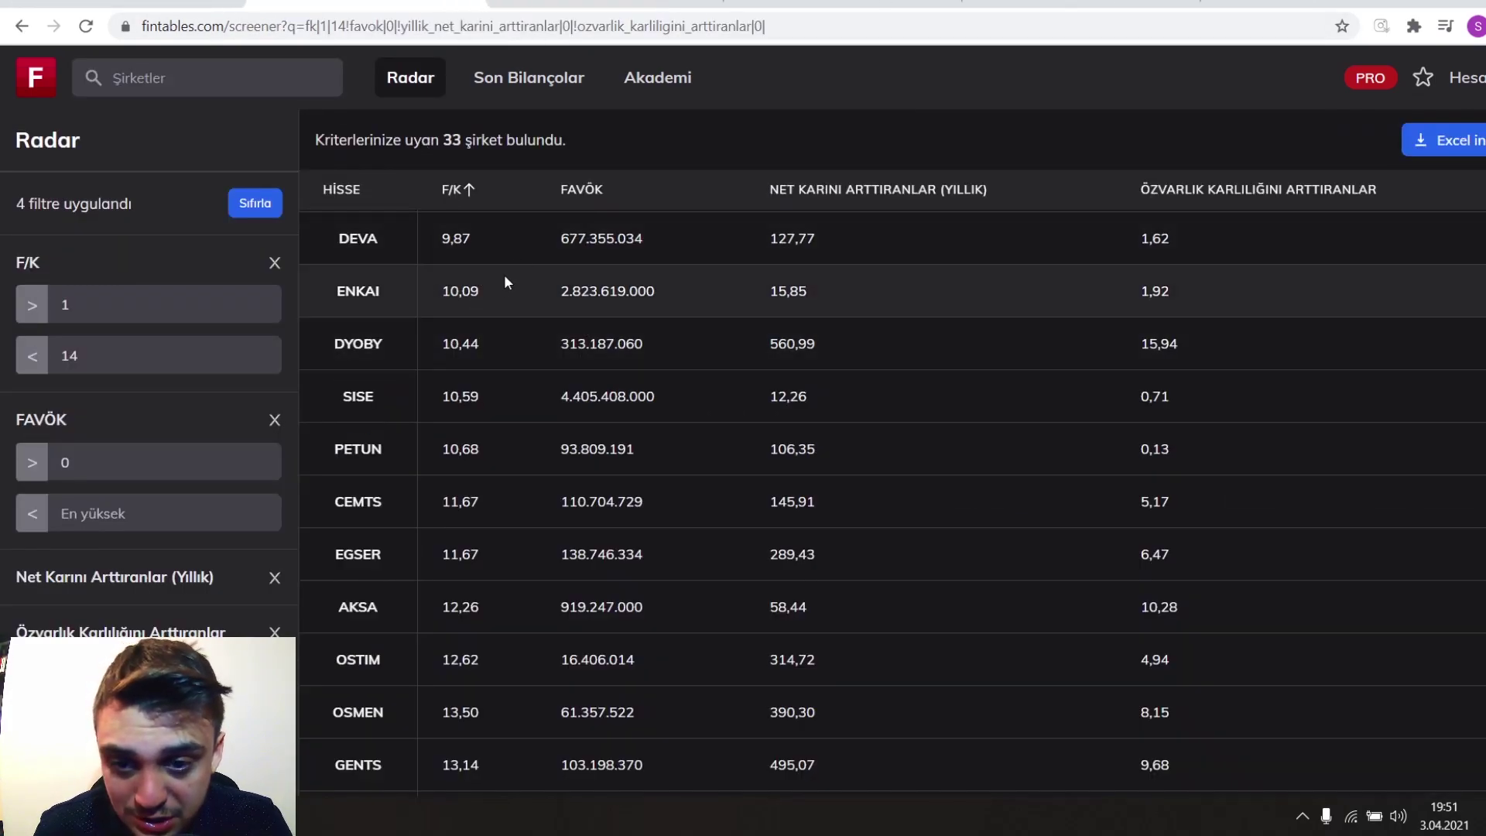
Look through the companies in the eight-filter Radar screening with F/K 1 to 15
{"action": "left_click", "coordinate": [445, 287]}
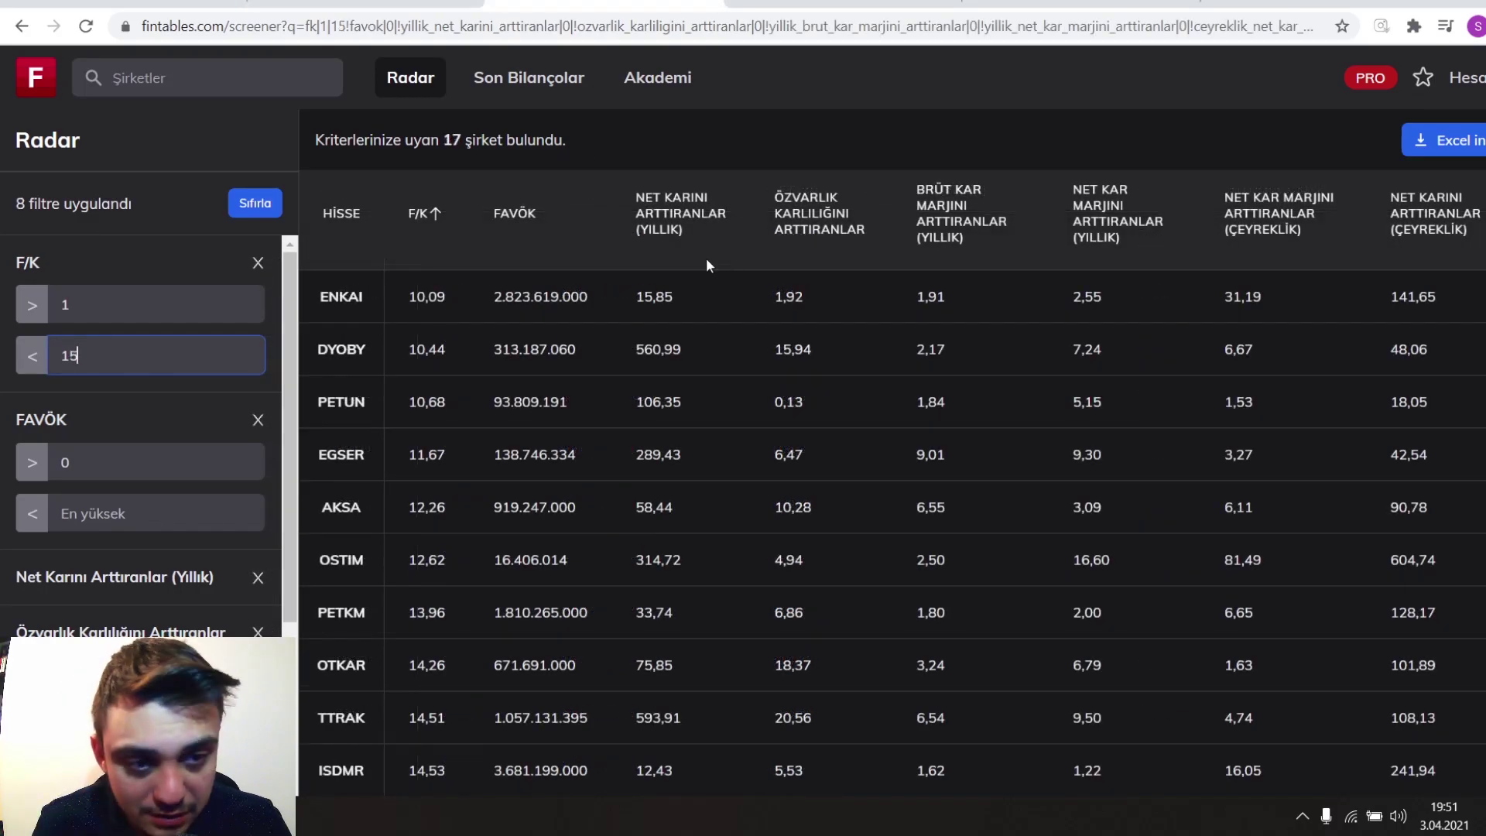
{"action": "scroll", "coordinate": [721, 335], "scroll_direction": "up", "scroll_amount": 5}
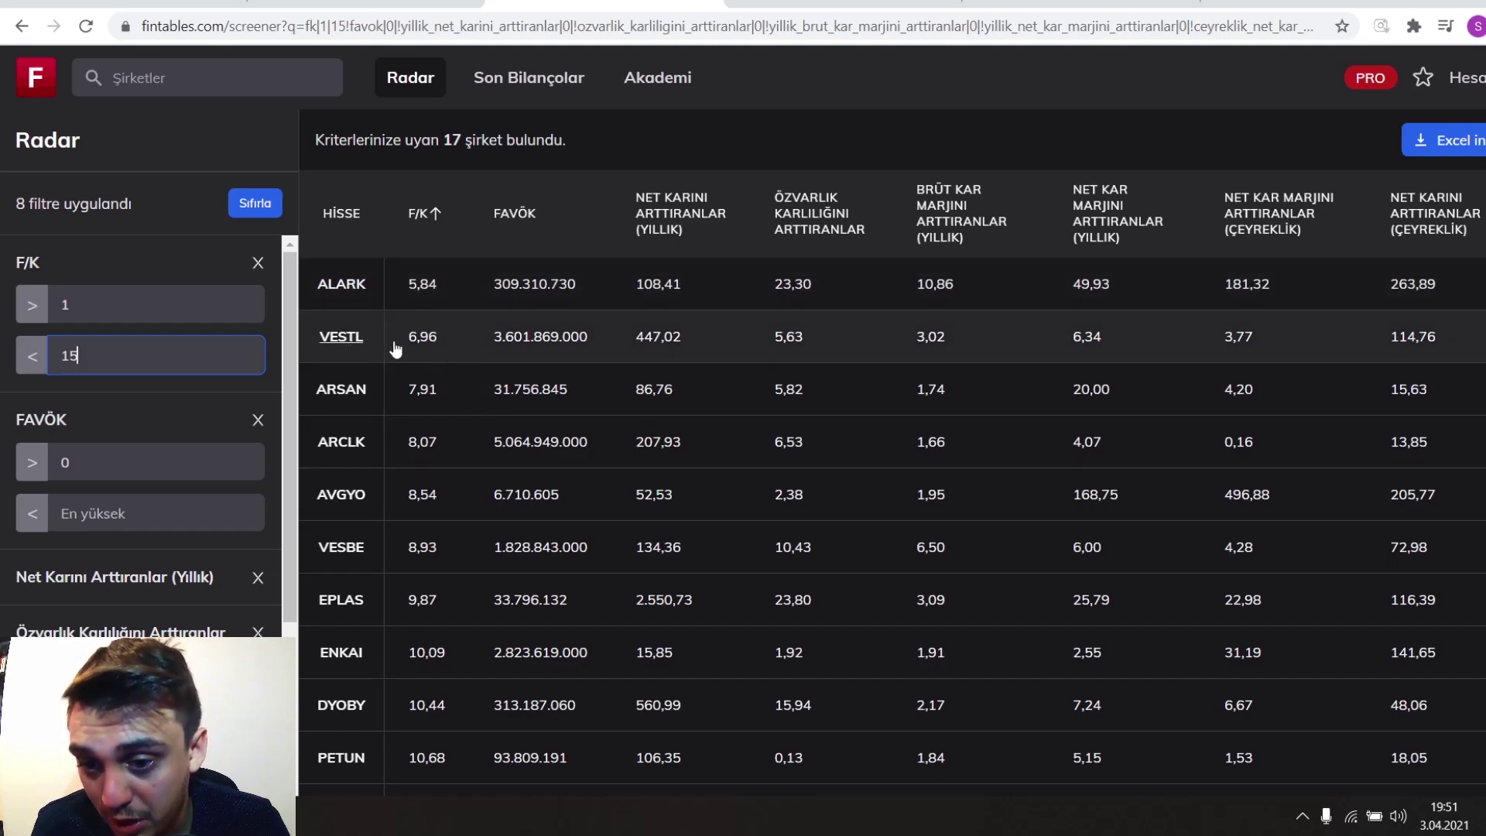
{"action": "scroll", "coordinate": [416, 352], "scroll_direction": "down", "scroll_amount": 1}
{"action": "scroll", "coordinate": [403, 370], "scroll_direction": "down", "scroll_amount": 2}
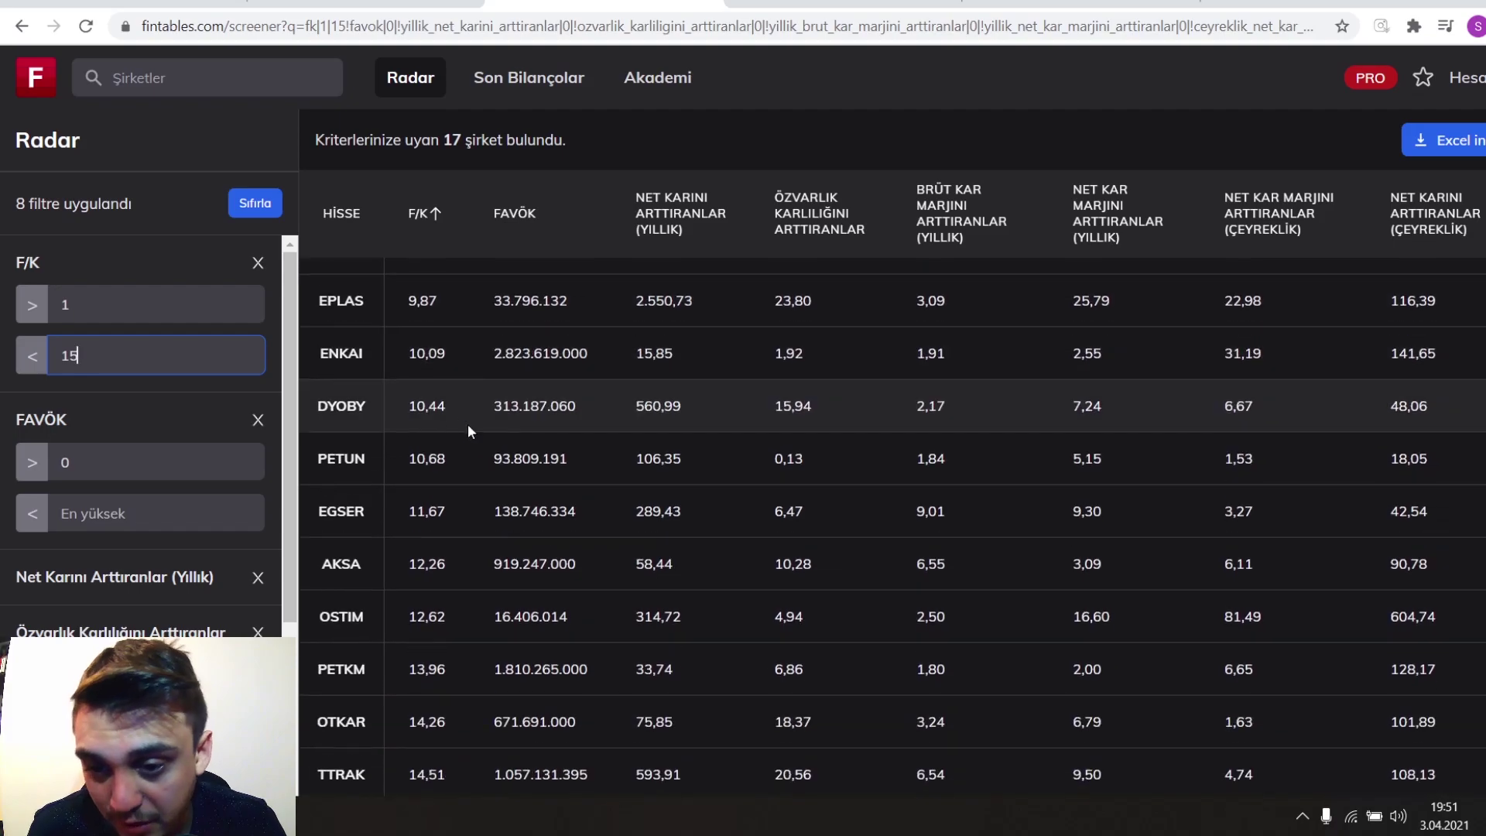
Open the EPLAS company page from the results and examine its quarterly charts over 10 quarters
{"action": "left_click", "coordinate": [341, 300]}
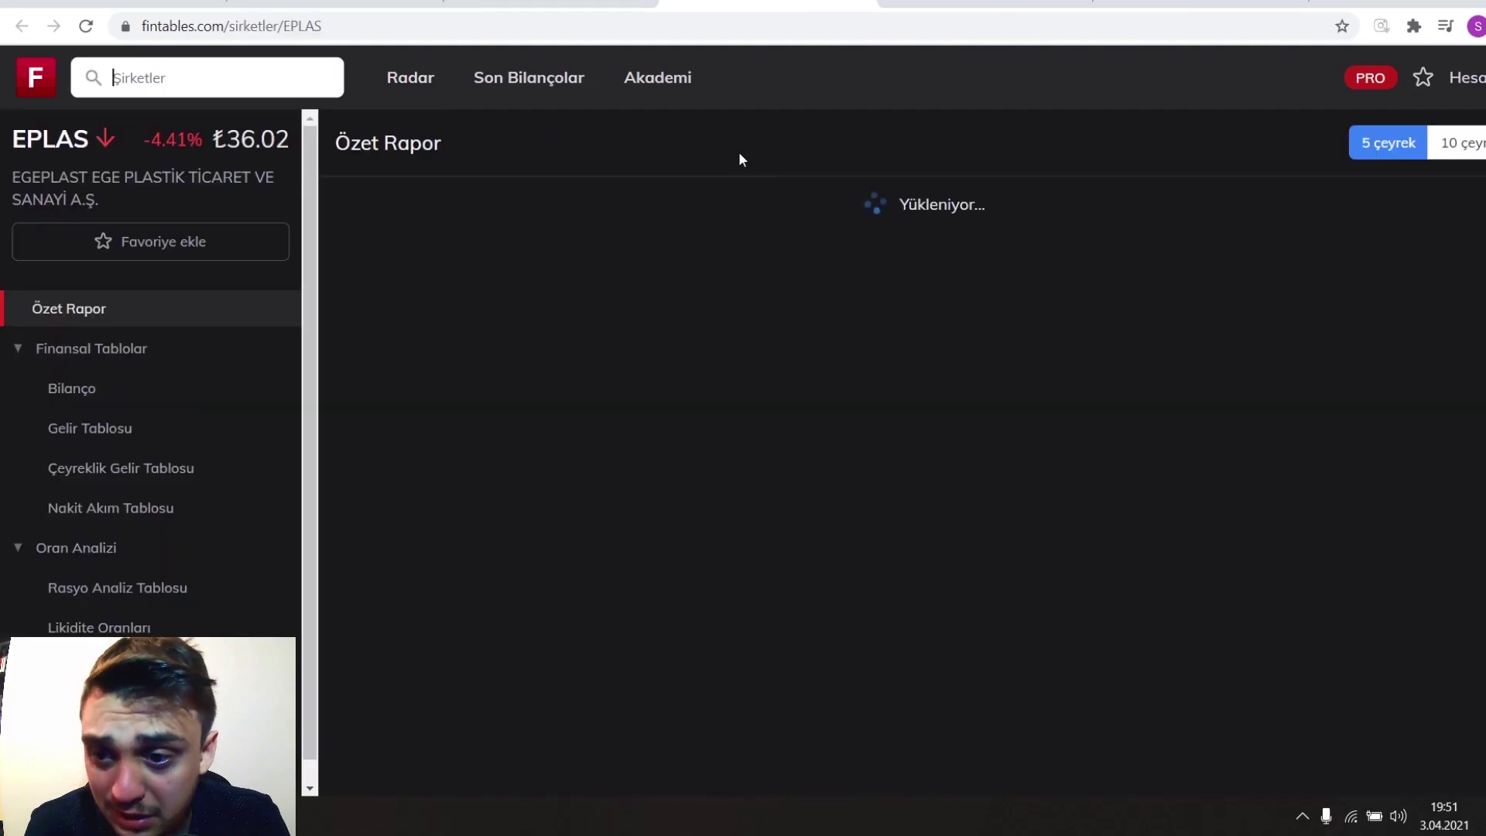
{"action": "scroll", "coordinate": [851, 233], "scroll_direction": "down", "scroll_amount": 2}
{"action": "scroll", "coordinate": [940, 275], "scroll_direction": "up", "scroll_amount": 2}
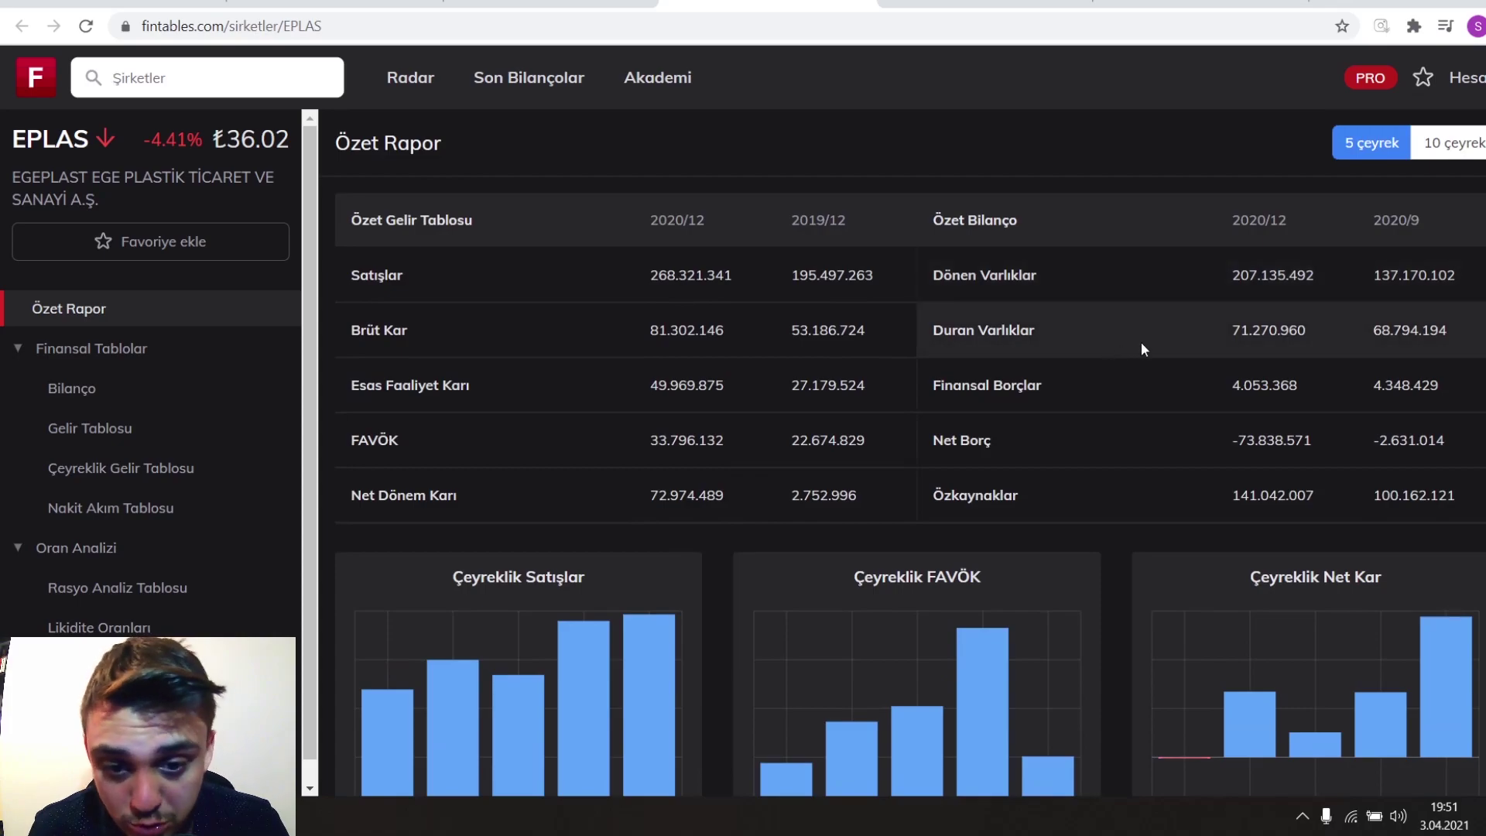
{"action": "left_click", "coordinate": [1453, 142]}
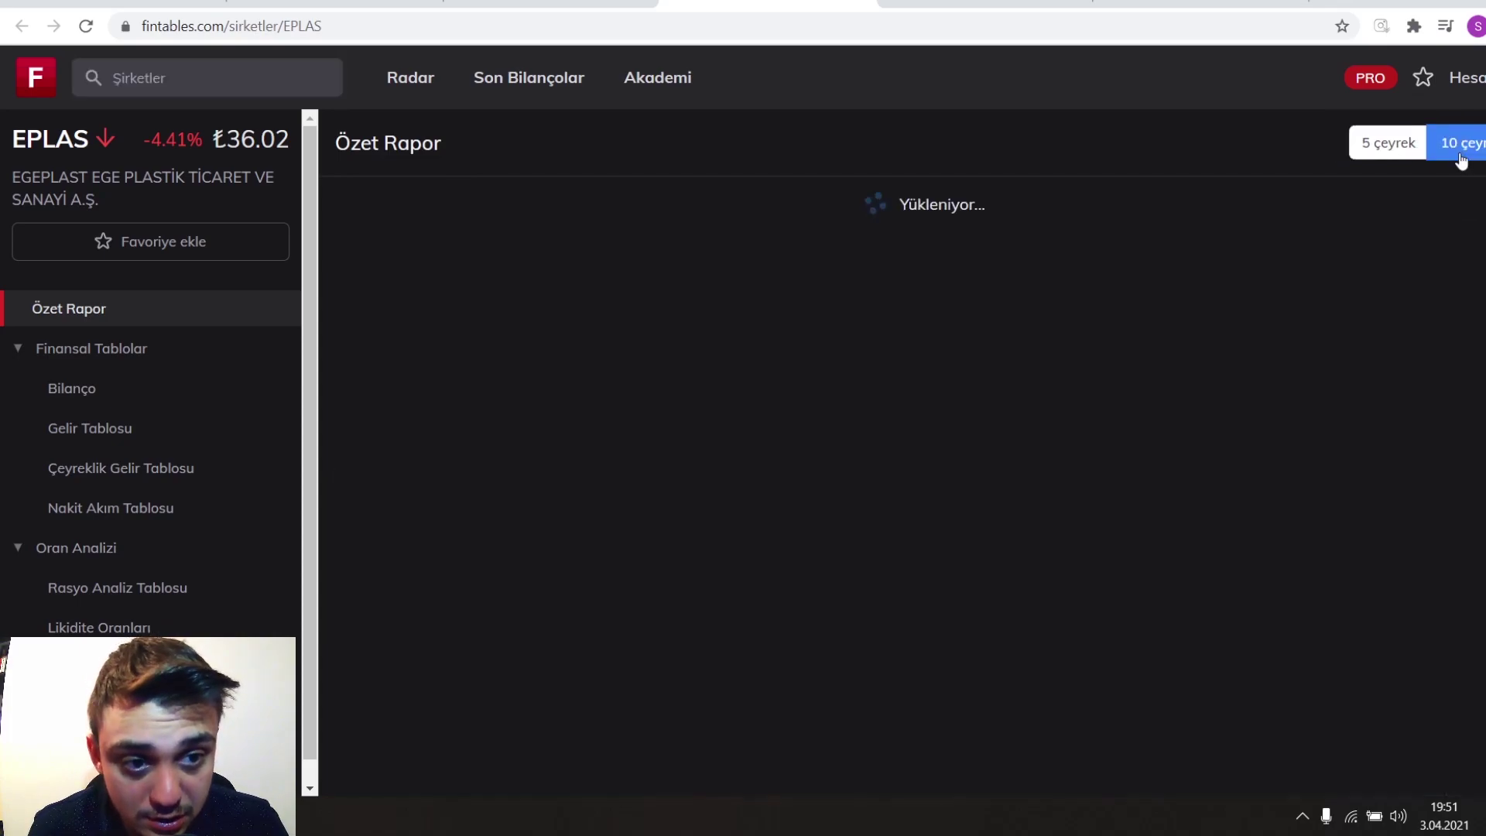
{"action": "scroll", "coordinate": [1238, 503], "scroll_direction": "down", "scroll_amount": 2}
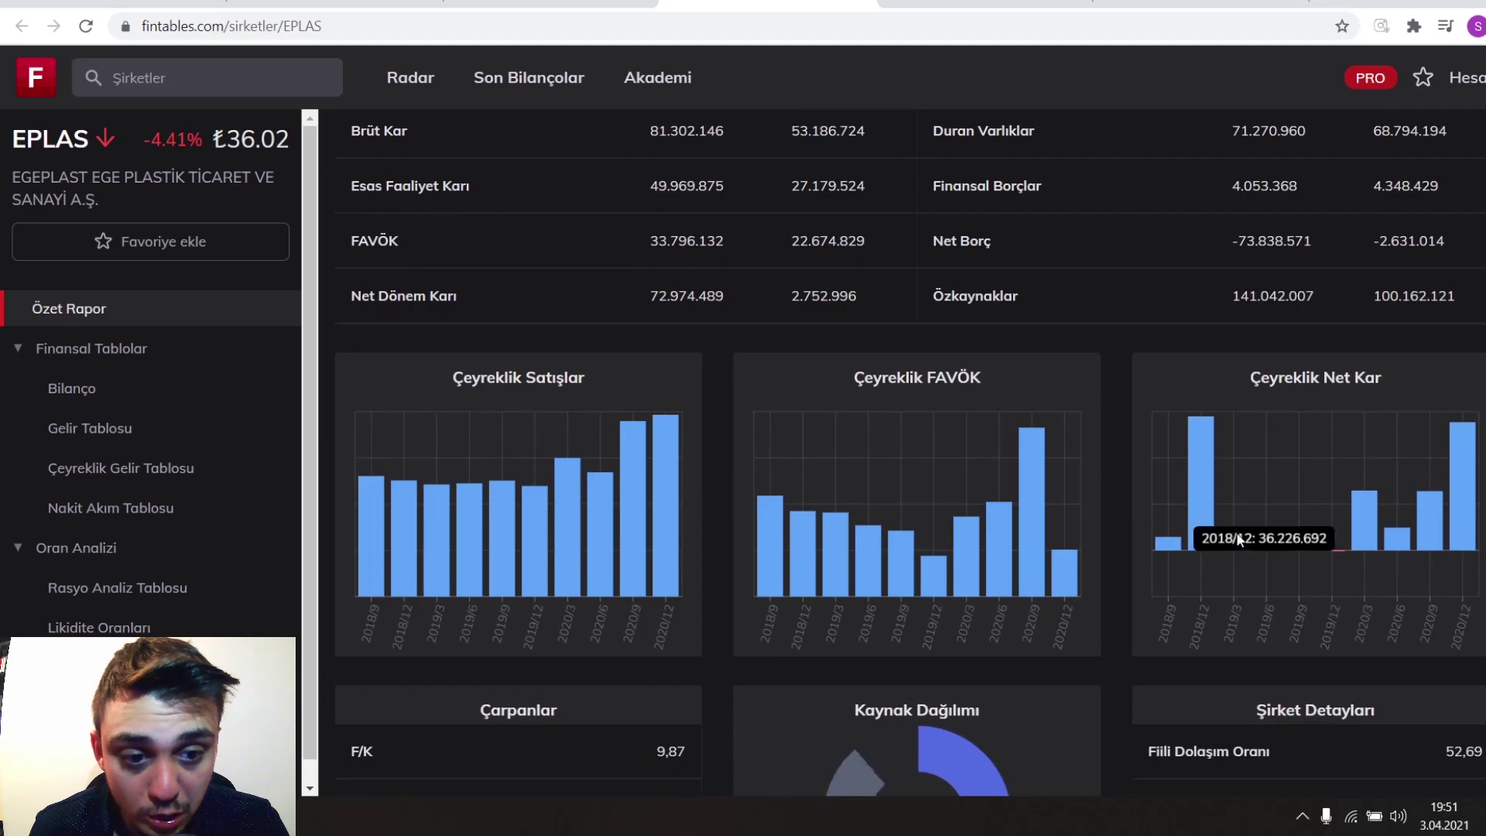
{"action": "scroll", "coordinate": [1145, 410], "scroll_direction": "up", "scroll_amount": 3}
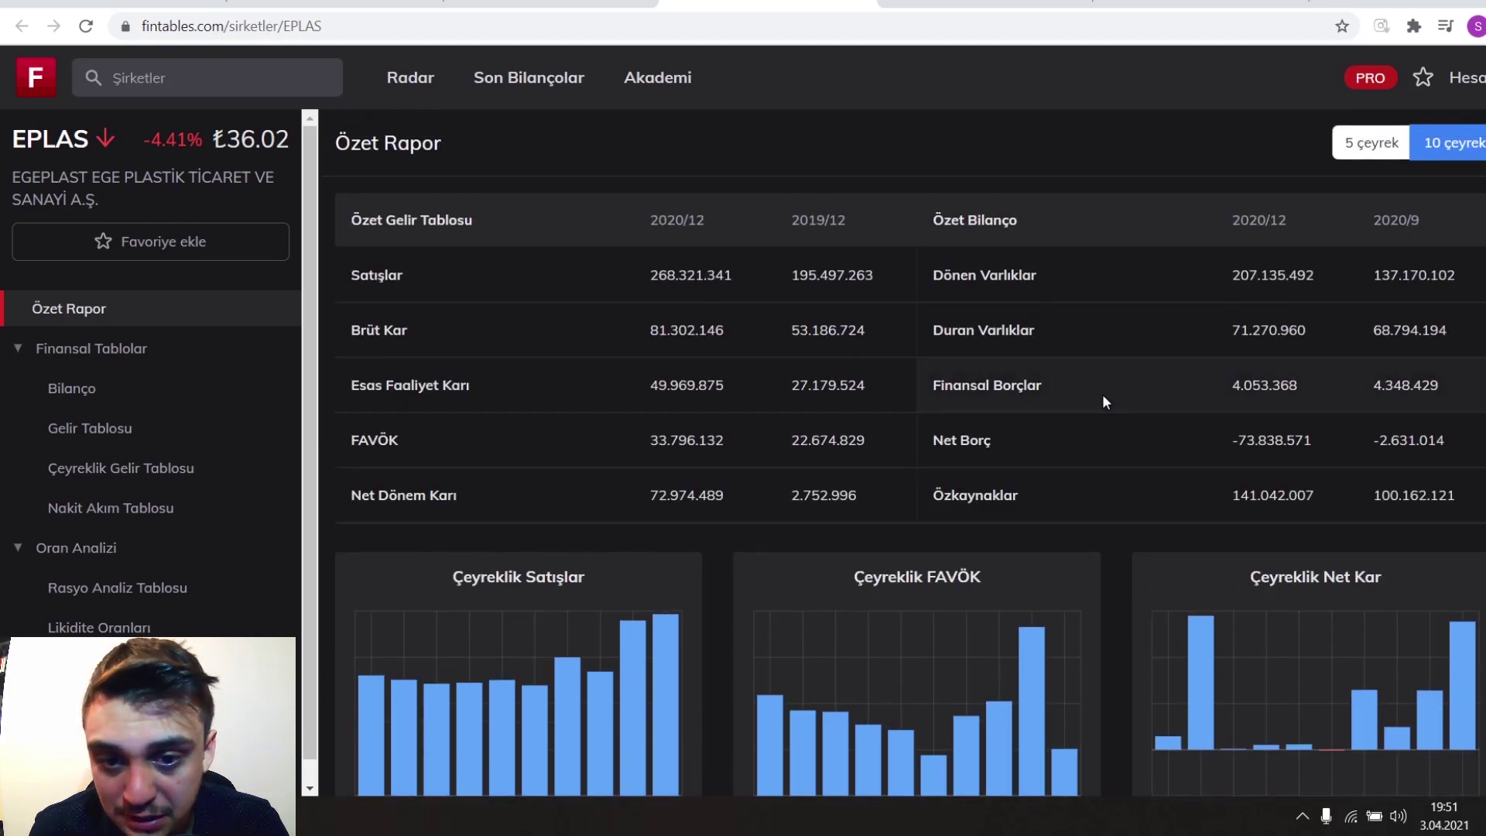
Examine the remaining figures in the EPLAS summary report and return to the eight-filter screening
{"action": "scroll", "coordinate": [1105, 398], "scroll_direction": "down", "scroll_amount": 7}
{"action": "left_click_drag", "start_coordinate": [692, 353], "coordinate": [595, 356]}
{"action": "left_click", "coordinate": [596, 350]}
{"action": "scroll", "coordinate": [768, 318], "scroll_direction": "up", "scroll_amount": 8}
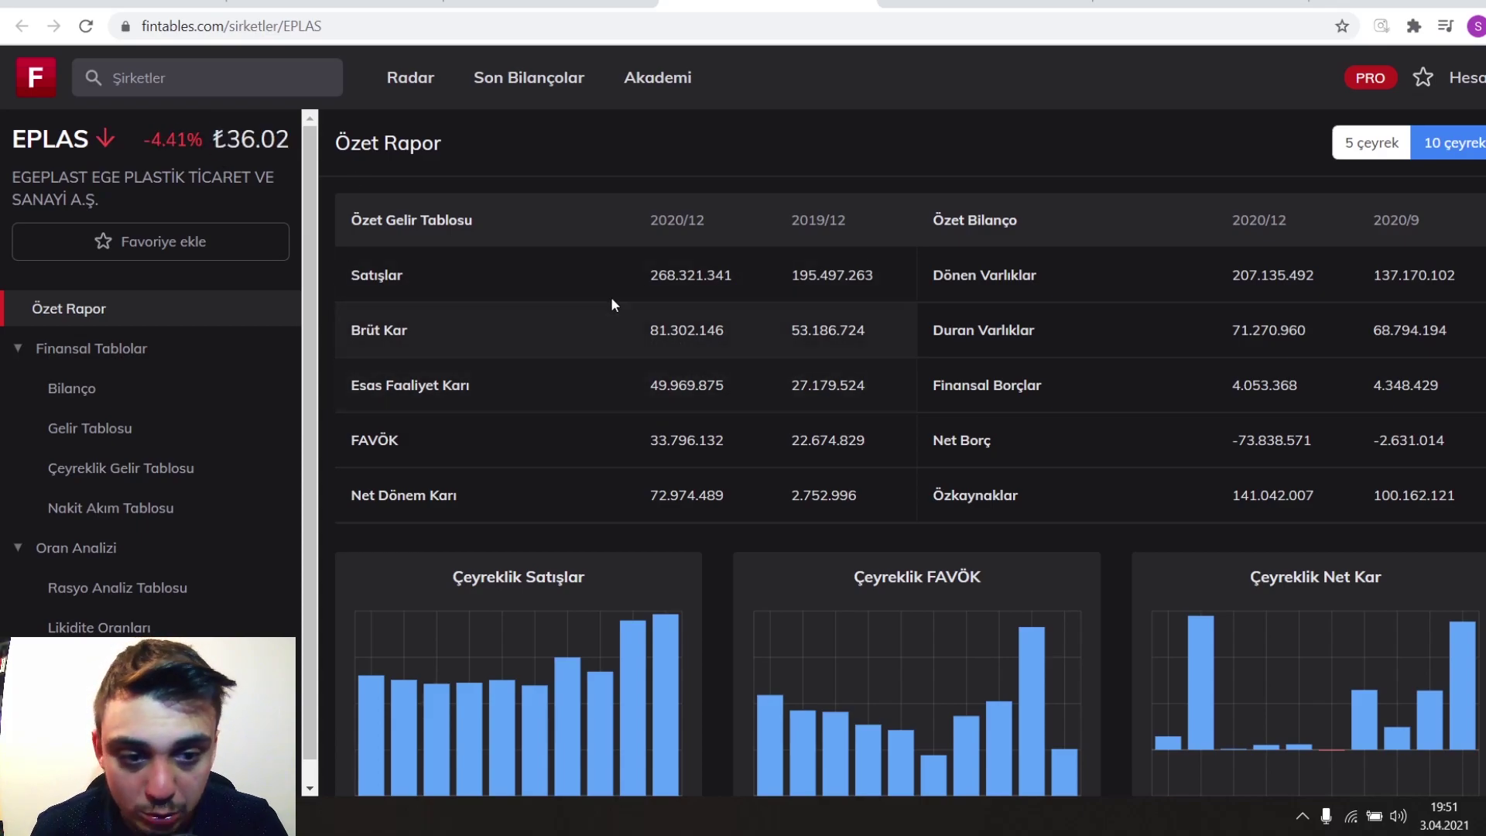
{"action": "key", "text": "alt+Left"}
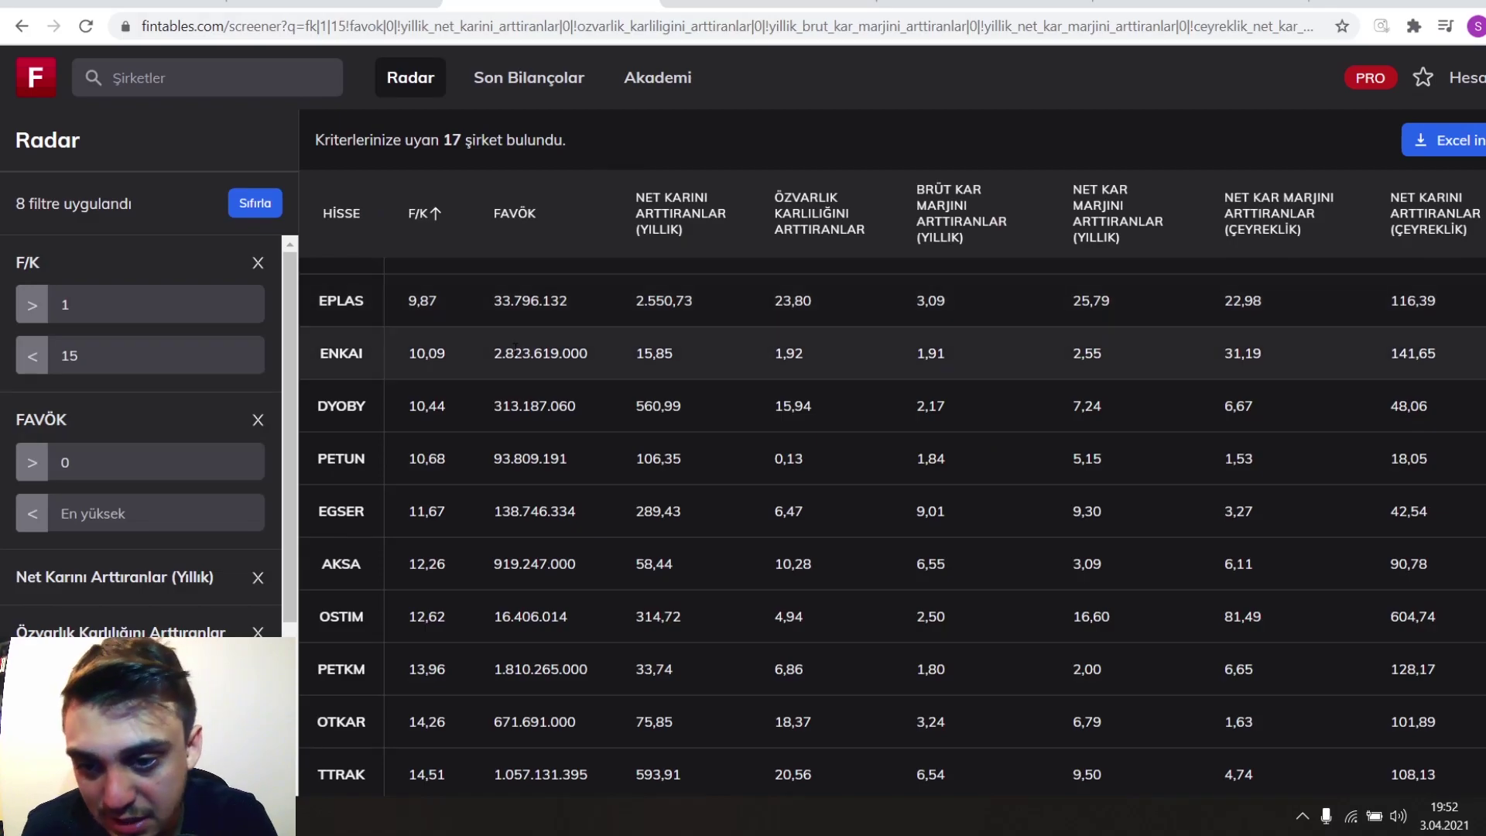
Examine the F/K ratio of ISDMR at the end of the eight-filter results
{"action": "scroll", "coordinate": [511, 344], "scroll_direction": "down", "scroll_amount": 1}
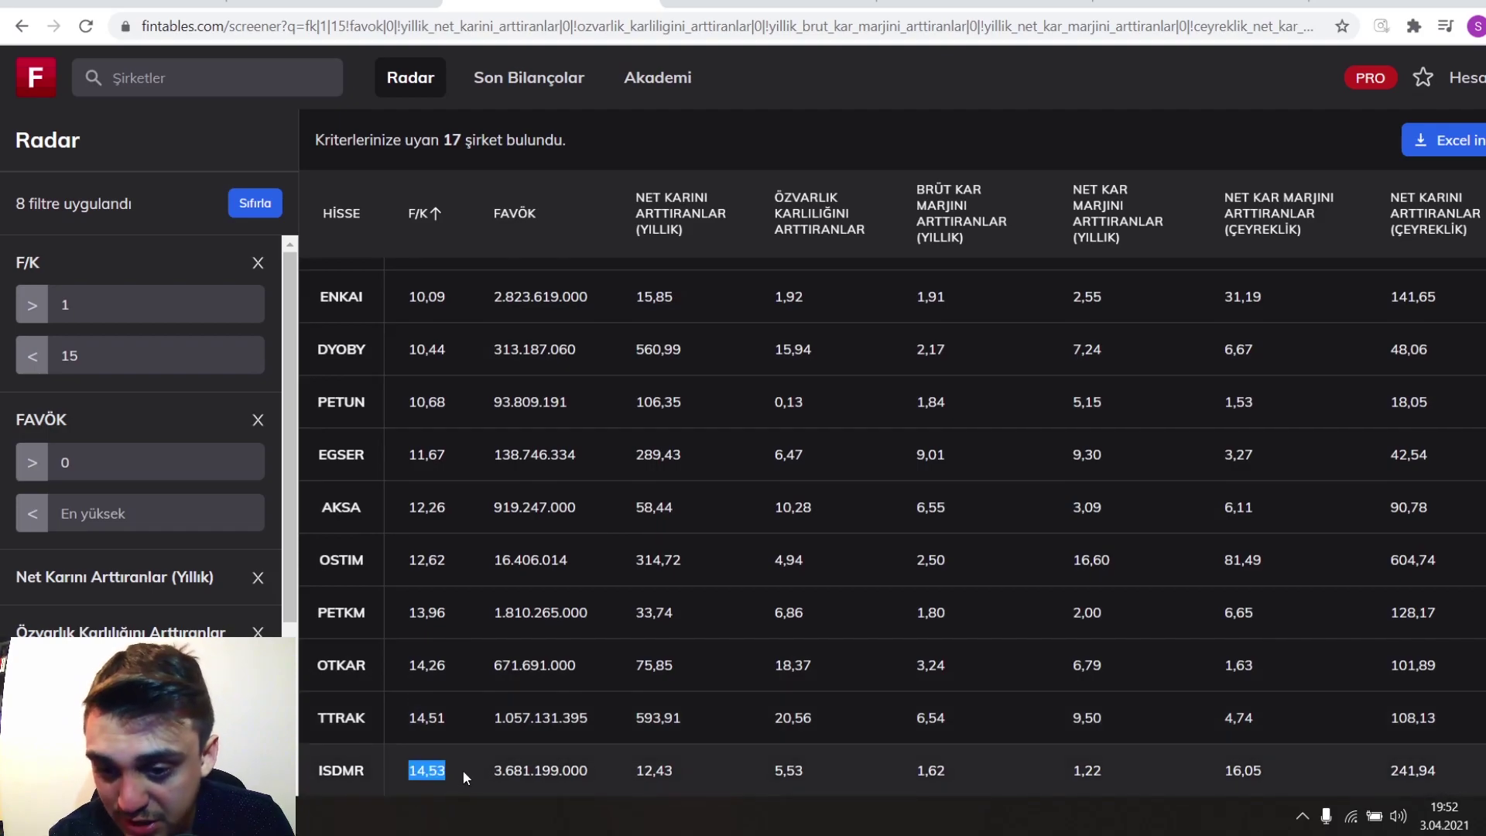
{"action": "left_click", "coordinate": [420, 760]}
{"action": "left_click_drag", "start_coordinate": [407, 776], "coordinate": [489, 778]}
{"action": "left_click", "coordinate": [460, 777]}
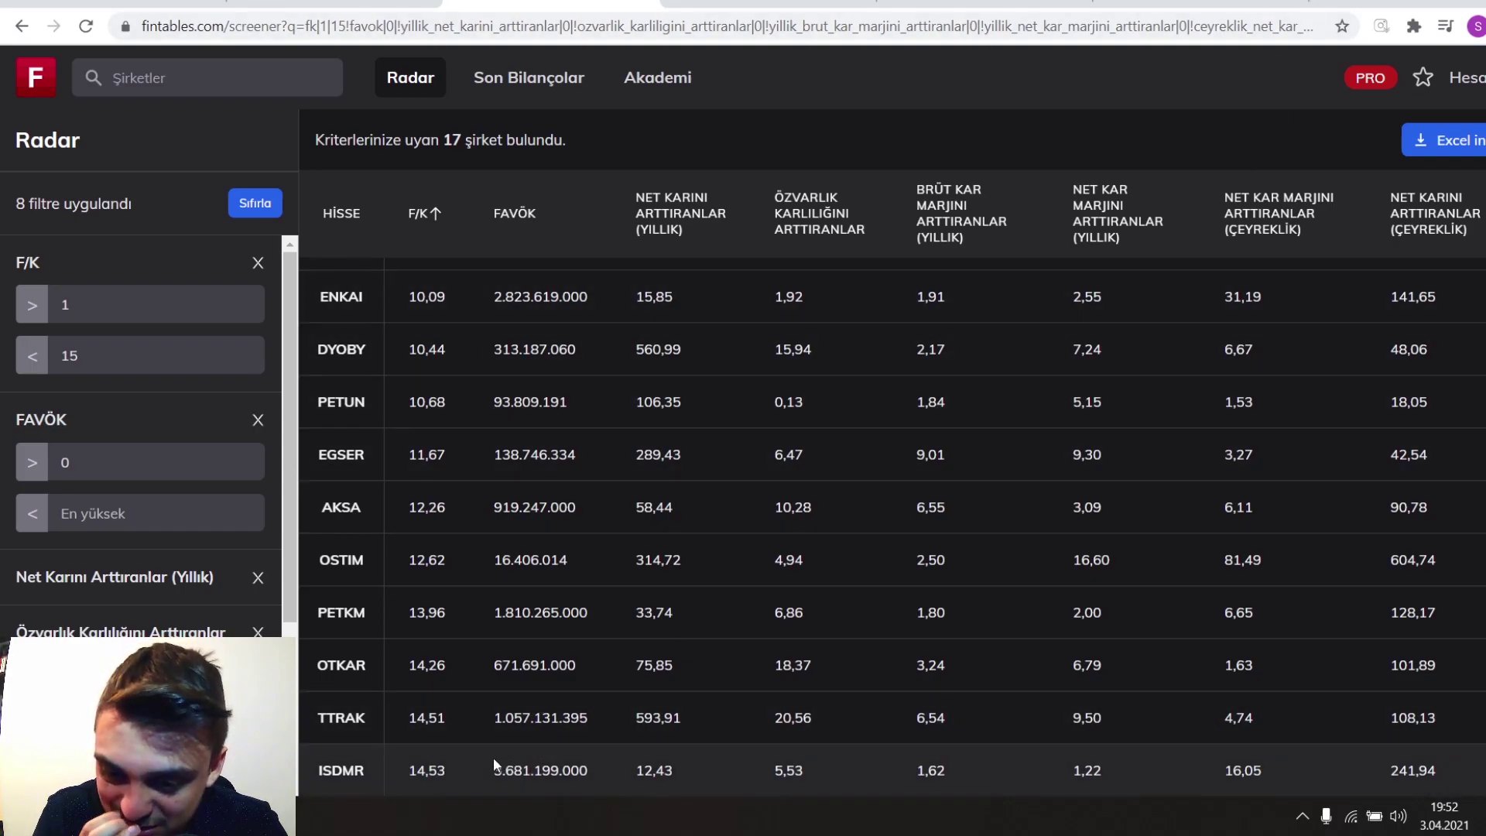
{"action": "left_click_drag", "start_coordinate": [446, 763], "coordinate": [388, 765]}
{"action": "left_click", "coordinate": [426, 778]}
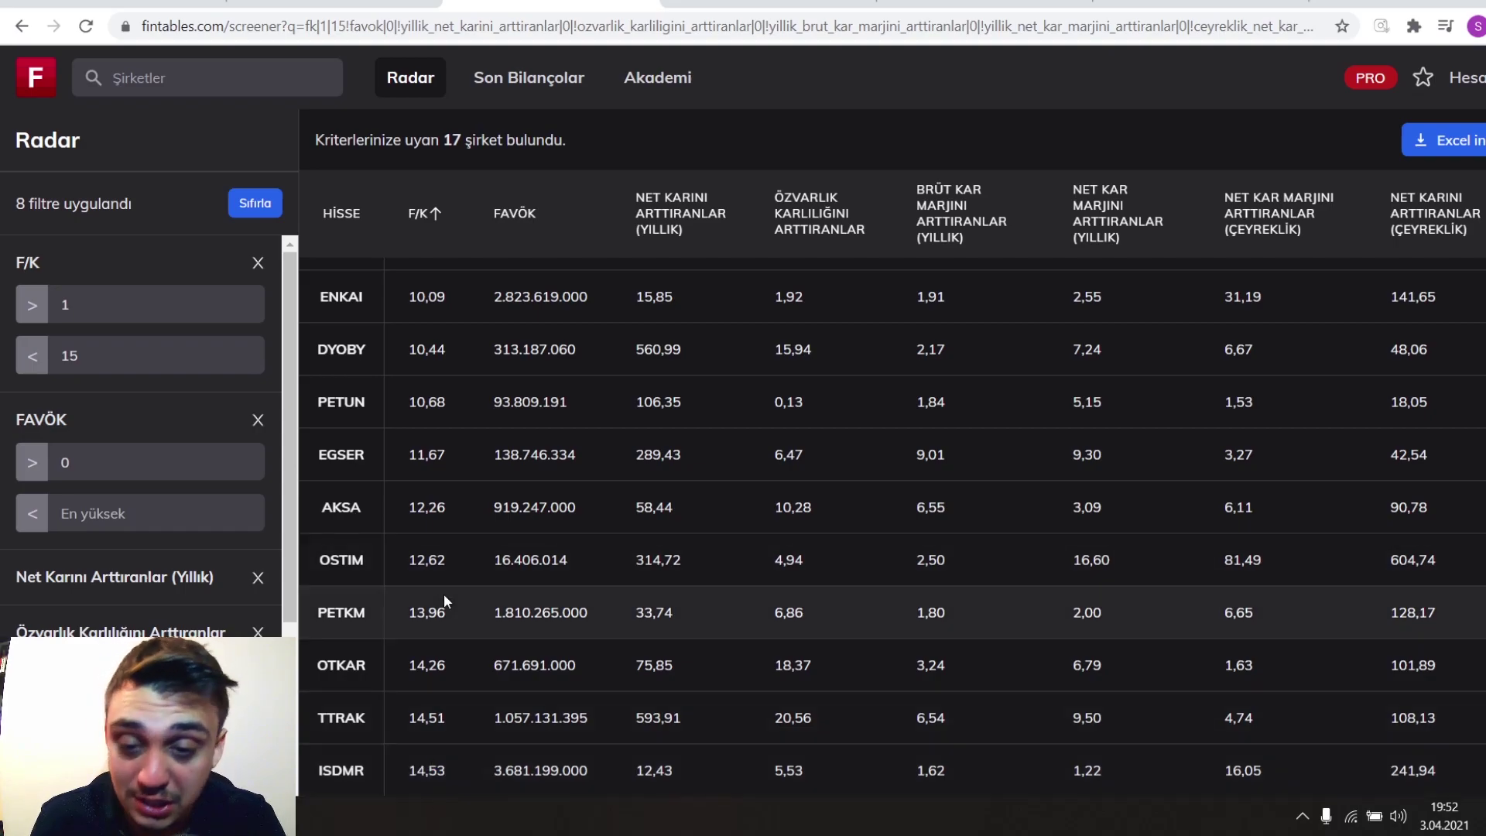
{"action": "left_click_drag", "start_coordinate": [447, 770], "coordinate": [410, 770]}
{"action": "left_click", "coordinate": [410, 770]}
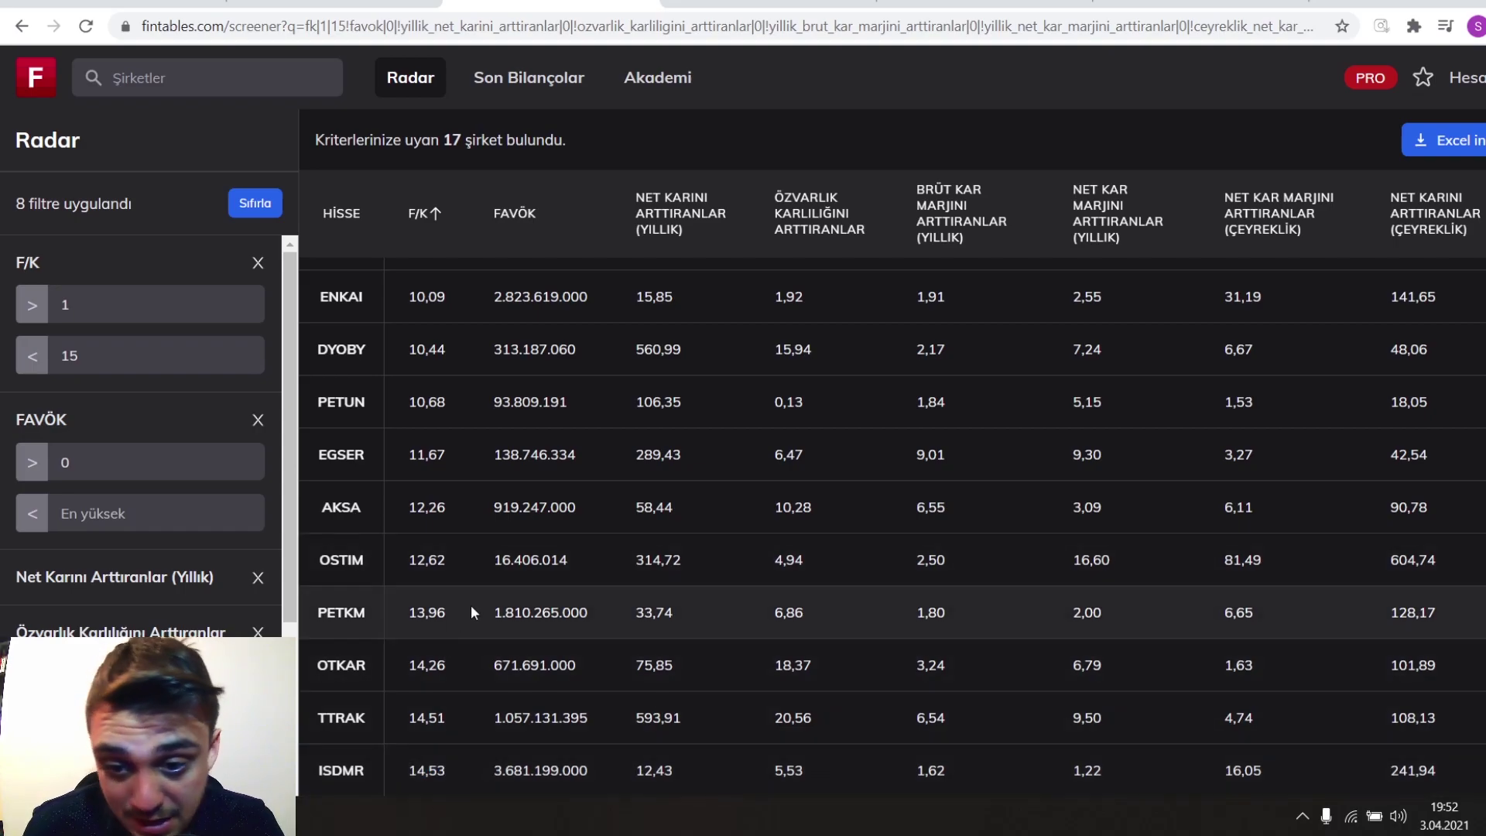
Look through the companies in the Radar screening with PD/DD 0 to 1.2 and F/K 1 to 15
{"action": "key", "text": "ctrl+Tab"}
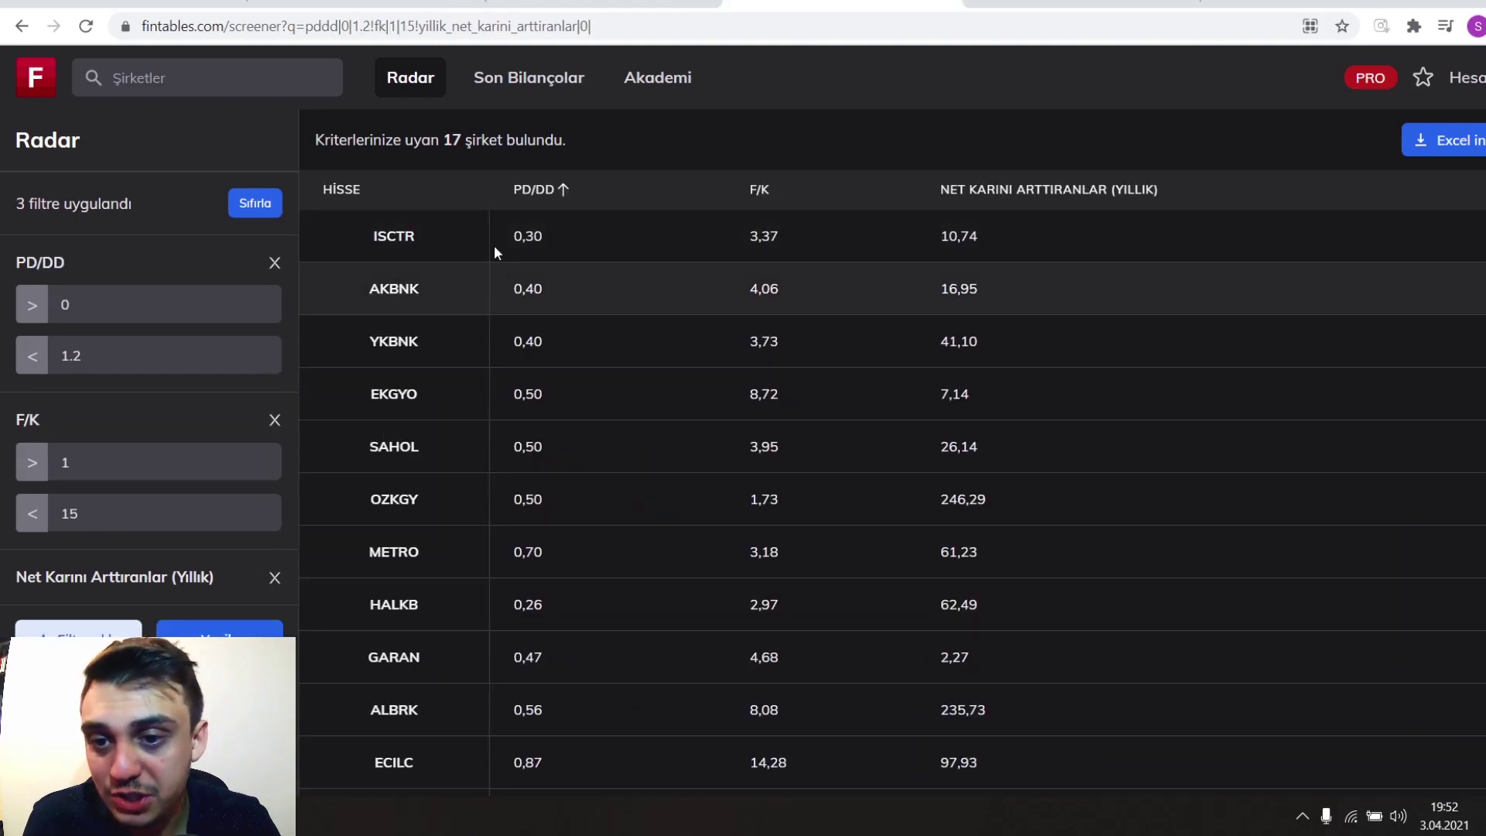
{"action": "scroll", "coordinate": [505, 266], "scroll_direction": "down", "scroll_amount": 1}
{"action": "scroll", "coordinate": [510, 286], "scroll_direction": "down", "scroll_amount": 2}
{"action": "scroll", "coordinate": [541, 348], "scroll_direction": "up", "scroll_amount": 3}
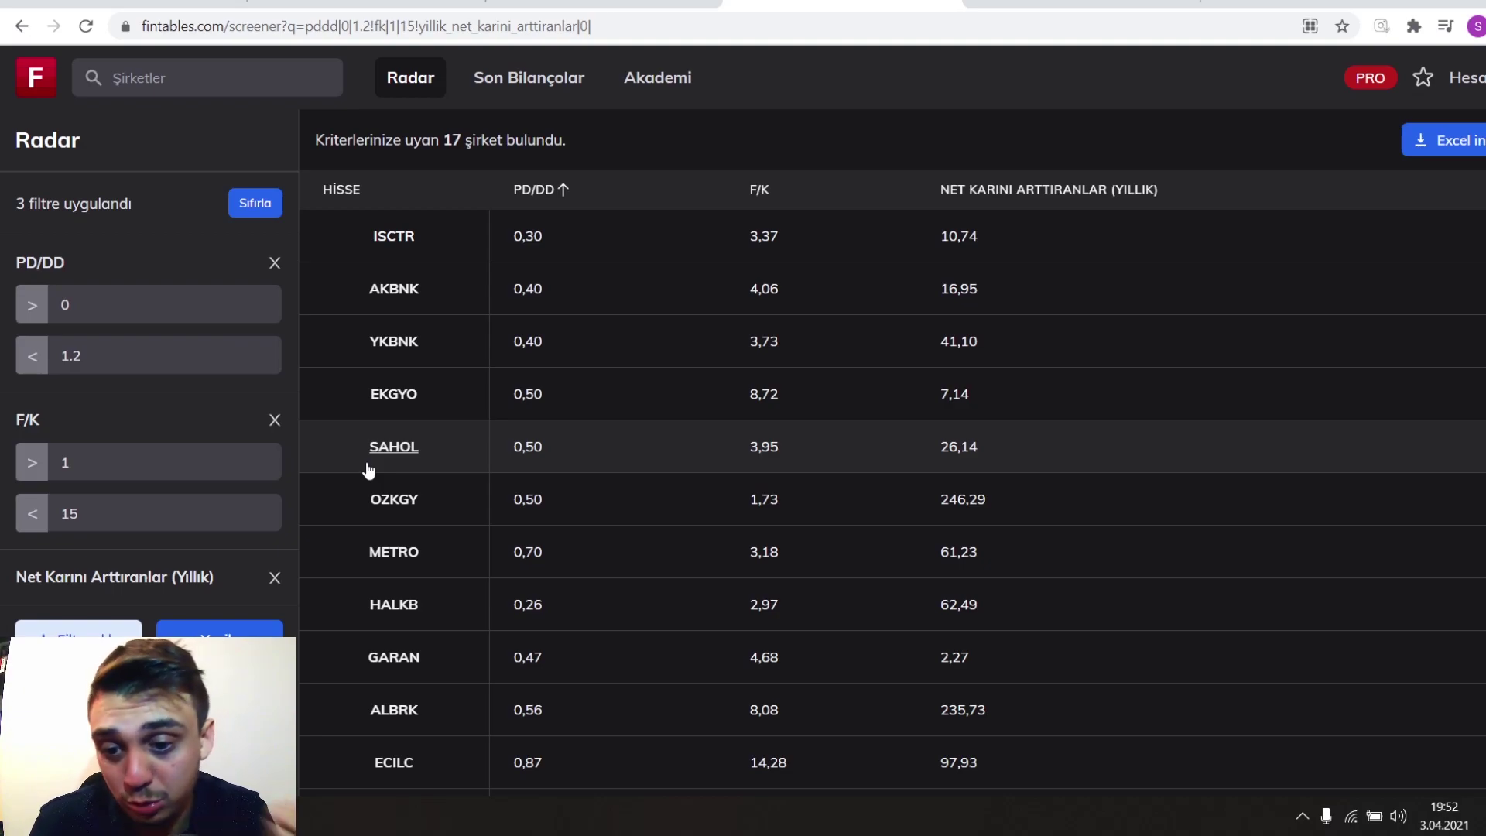
{"action": "scroll", "coordinate": [461, 438], "scroll_direction": "down", "scroll_amount": 4}
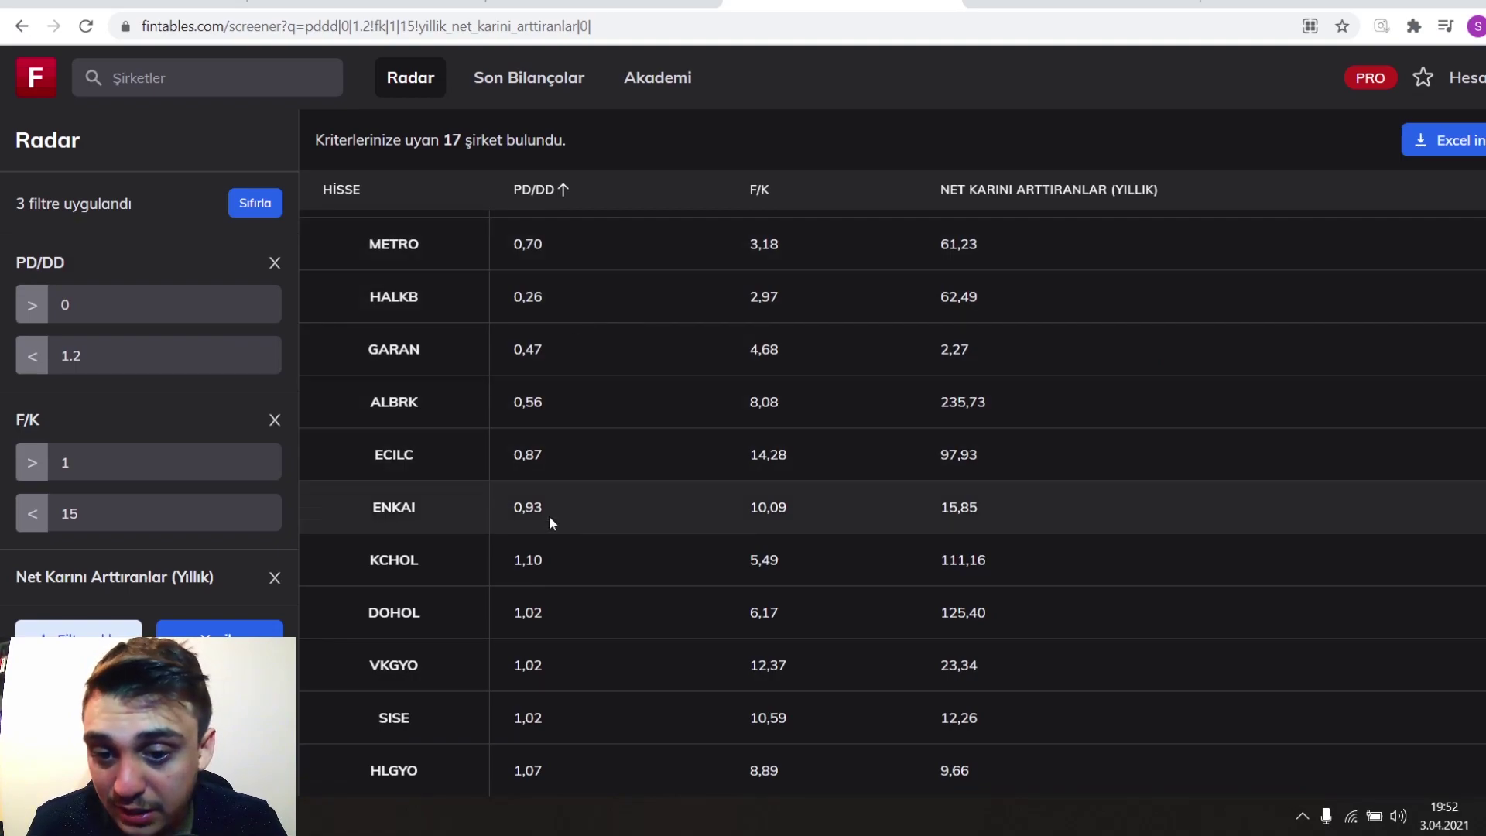
{"action": "left_click", "coordinate": [621, 487]}
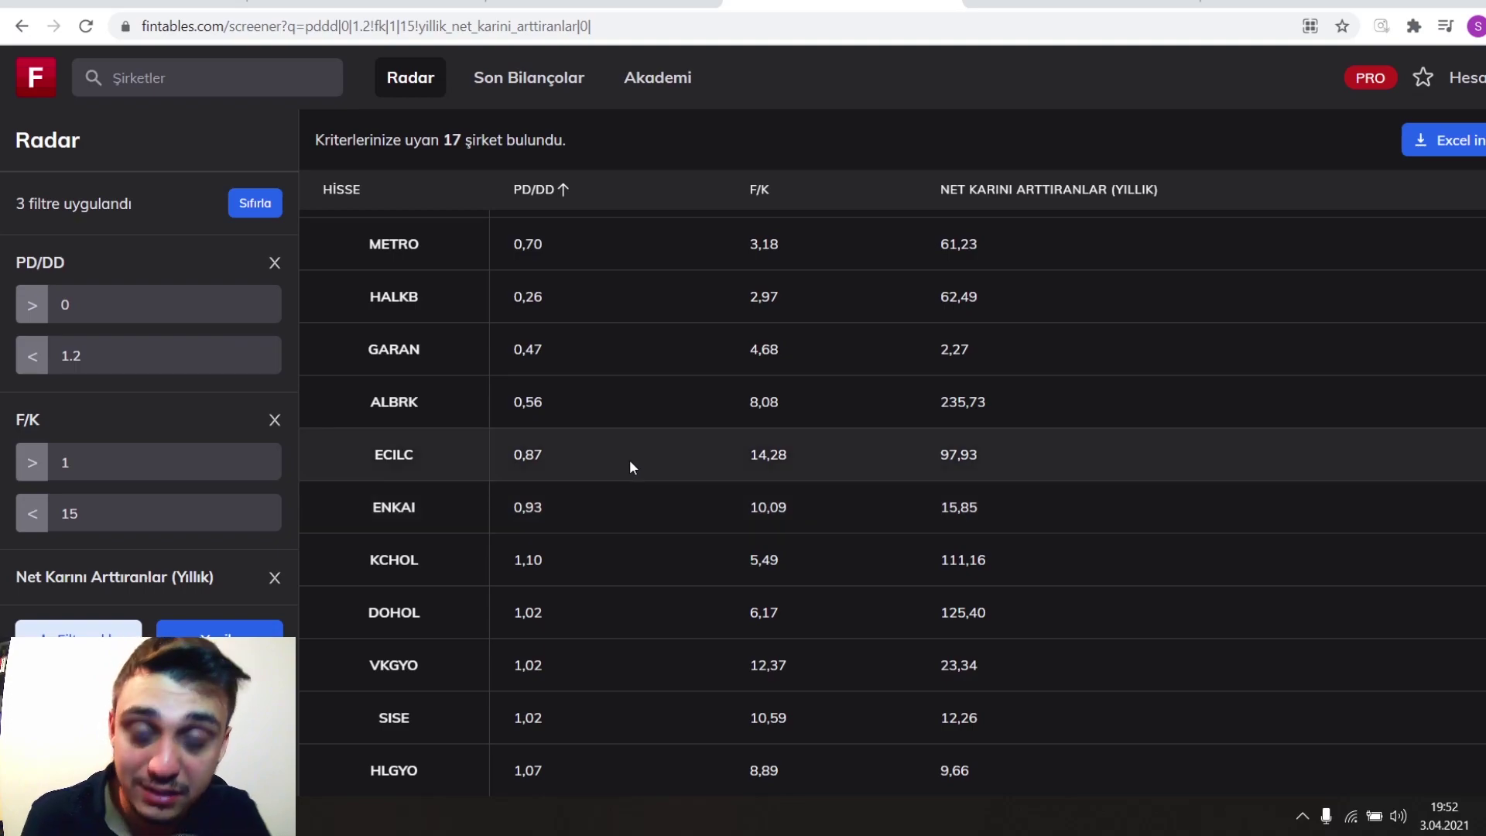
{"action": "left_click", "coordinate": [578, 740]}
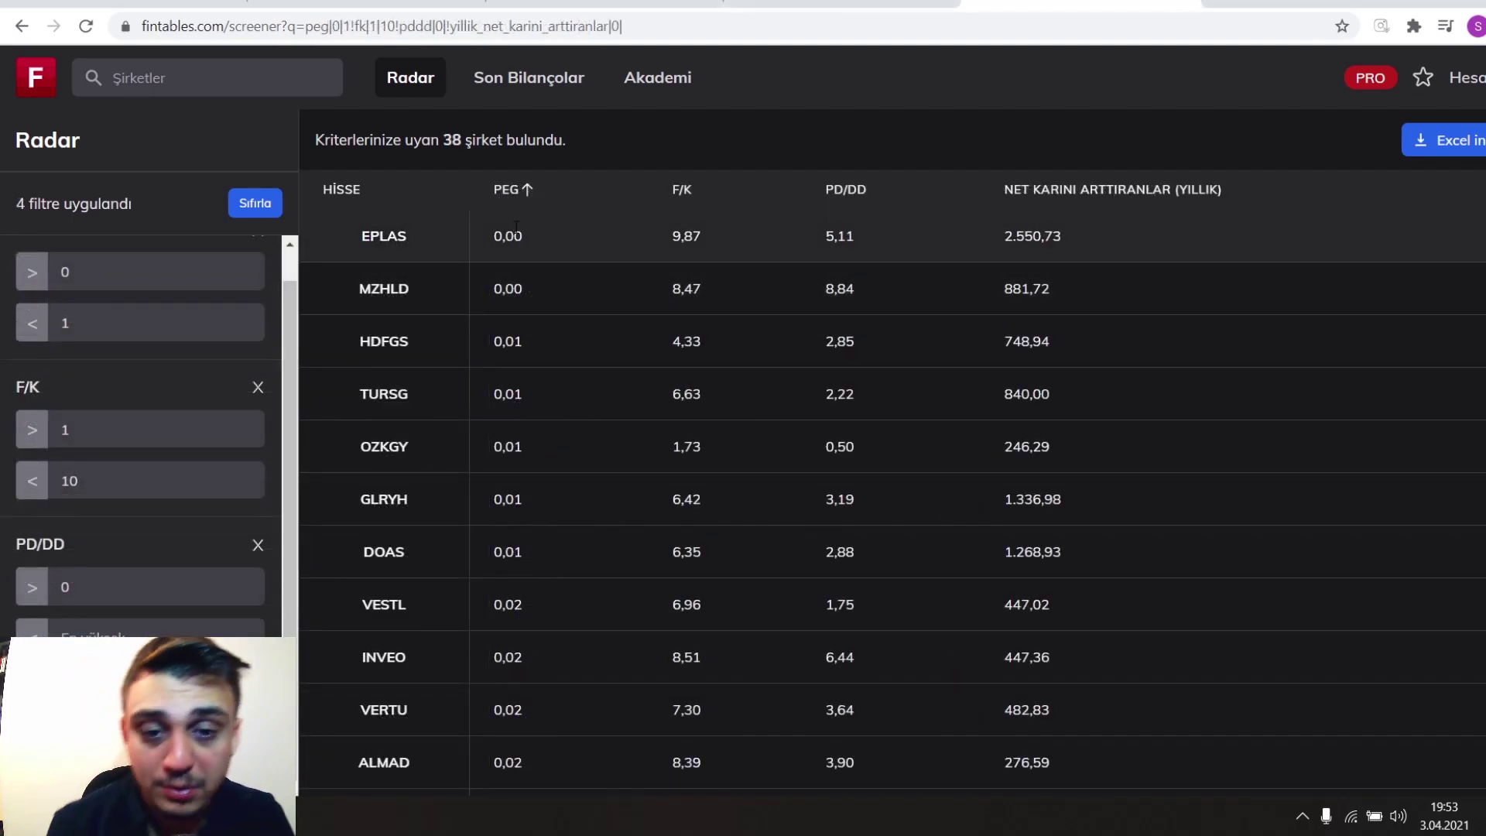
Look through the first companies in the Radar screening with PEG 0 to 1 and F/K 1 to 10
{"action": "left_click", "coordinate": [520, 241]}
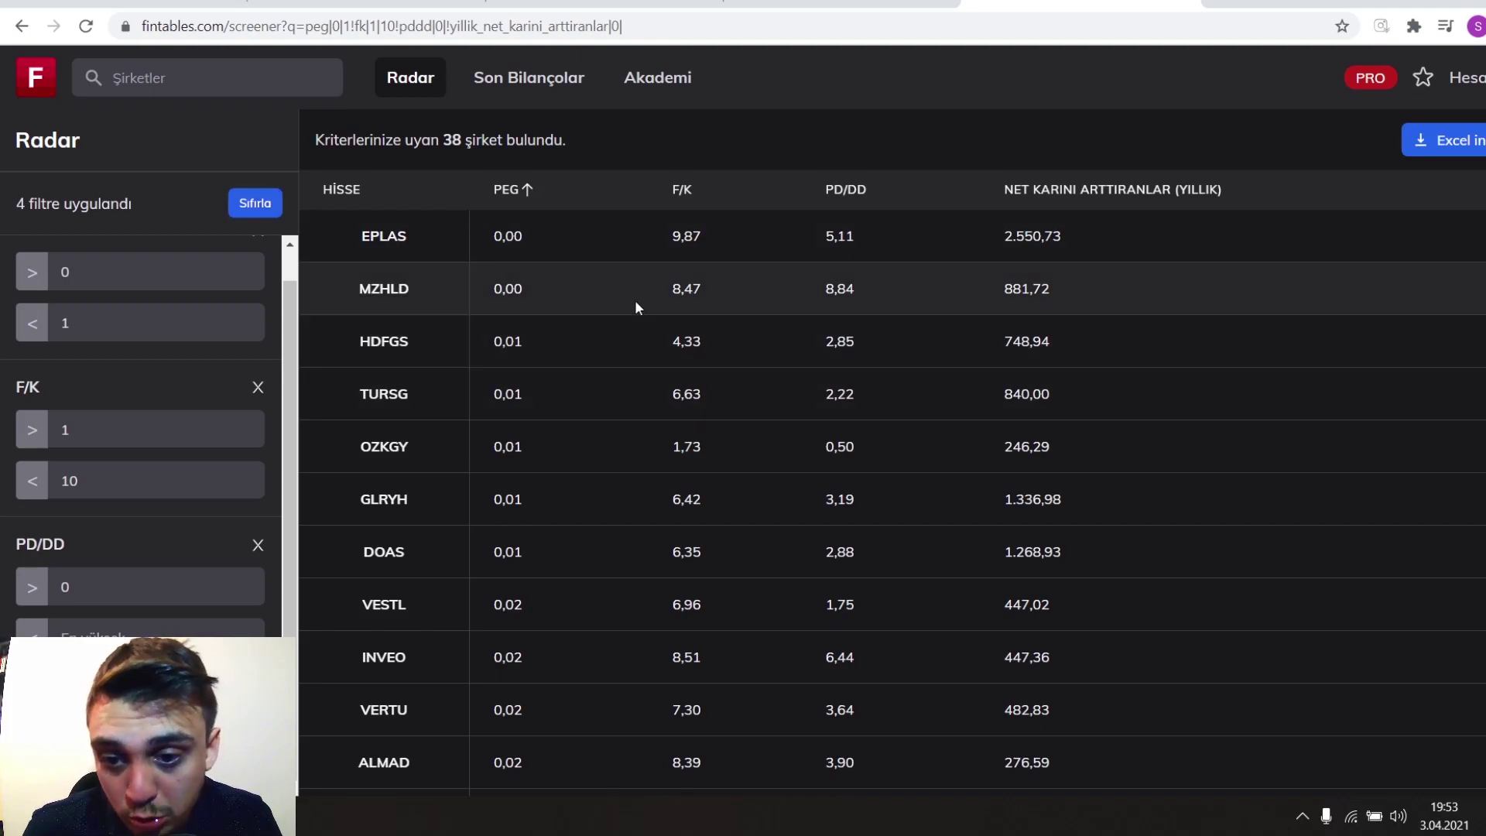
{"action": "scroll", "coordinate": [612, 372], "scroll_direction": "down", "scroll_amount": 2}
{"action": "scroll", "coordinate": [559, 480], "scroll_direction": "down", "scroll_amount": 2}
{"action": "scroll", "coordinate": [495, 348], "scroll_direction": "down", "scroll_amount": 2}
{"action": "scroll", "coordinate": [498, 521], "scroll_direction": "down", "scroll_amount": 4}
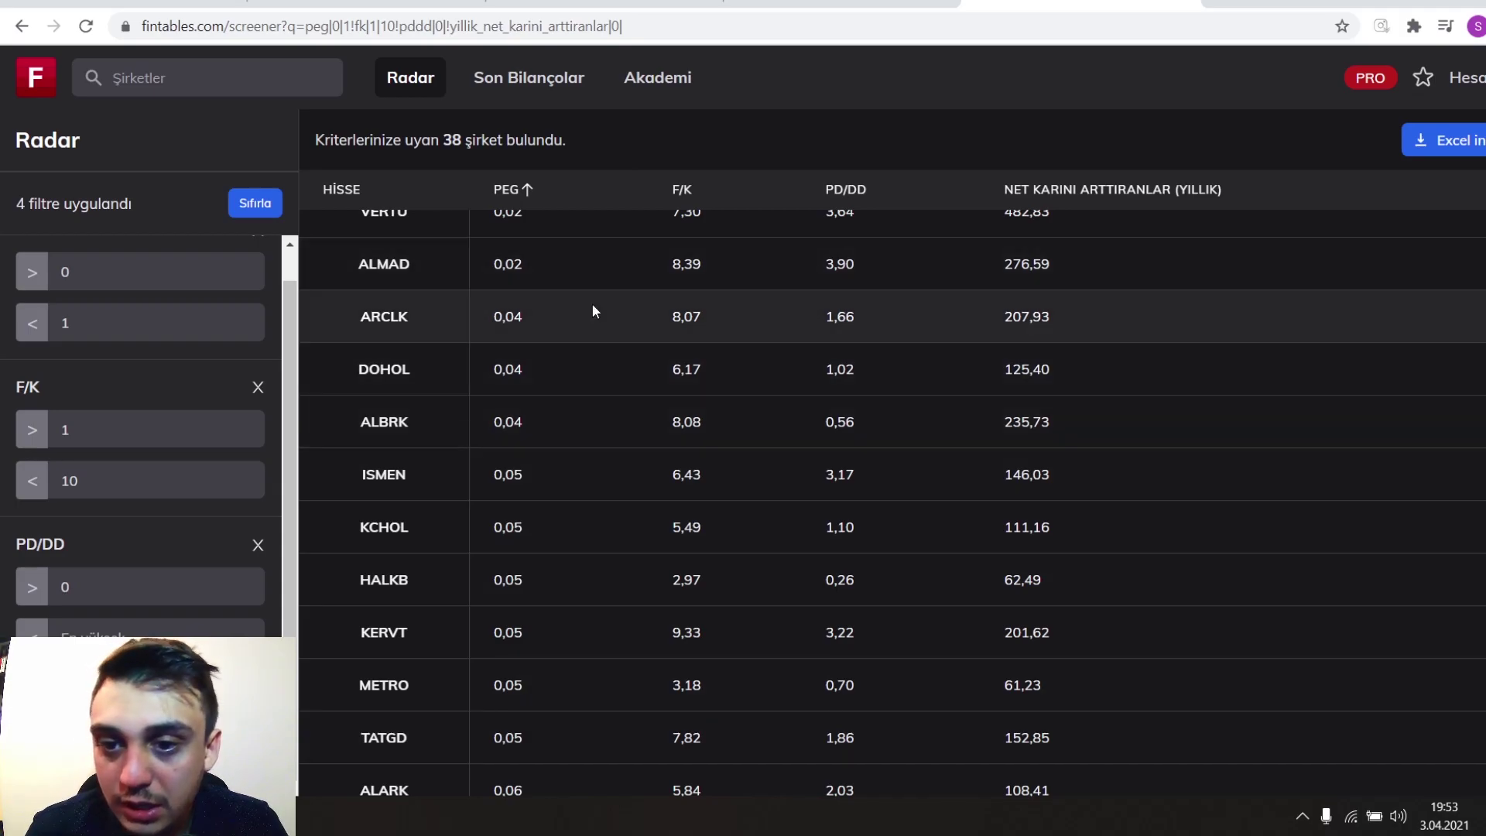
Open the ALMAD company page separately, inspect its 2020/12 quarterly net profit and return to the PEG screening
{"action": "right_click", "coordinate": [397, 269]}
{"action": "left_click", "coordinate": [449, 286]}
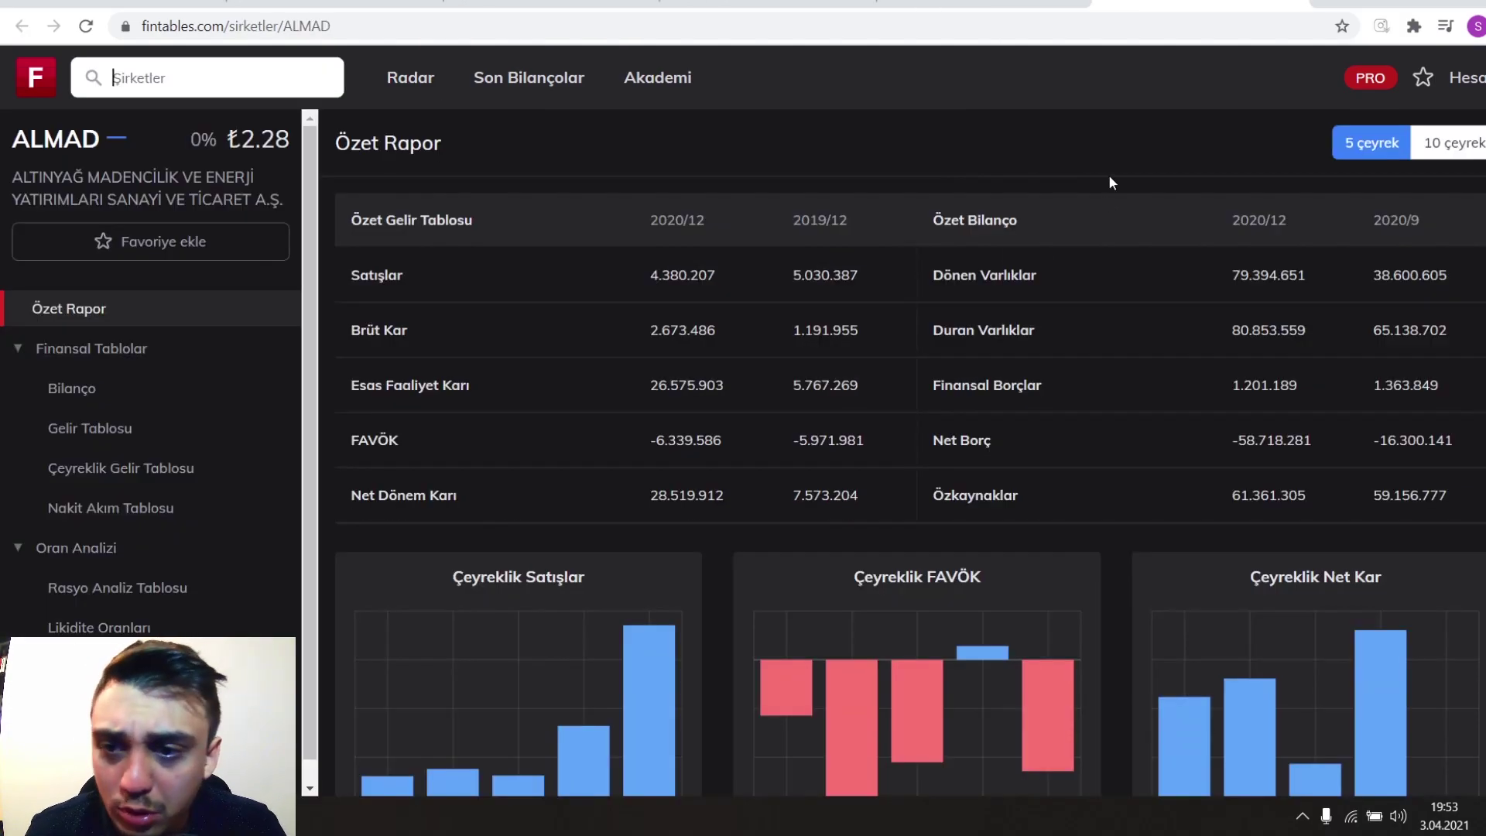
{"action": "scroll", "coordinate": [1104, 195], "scroll_direction": "down", "scroll_amount": 3}
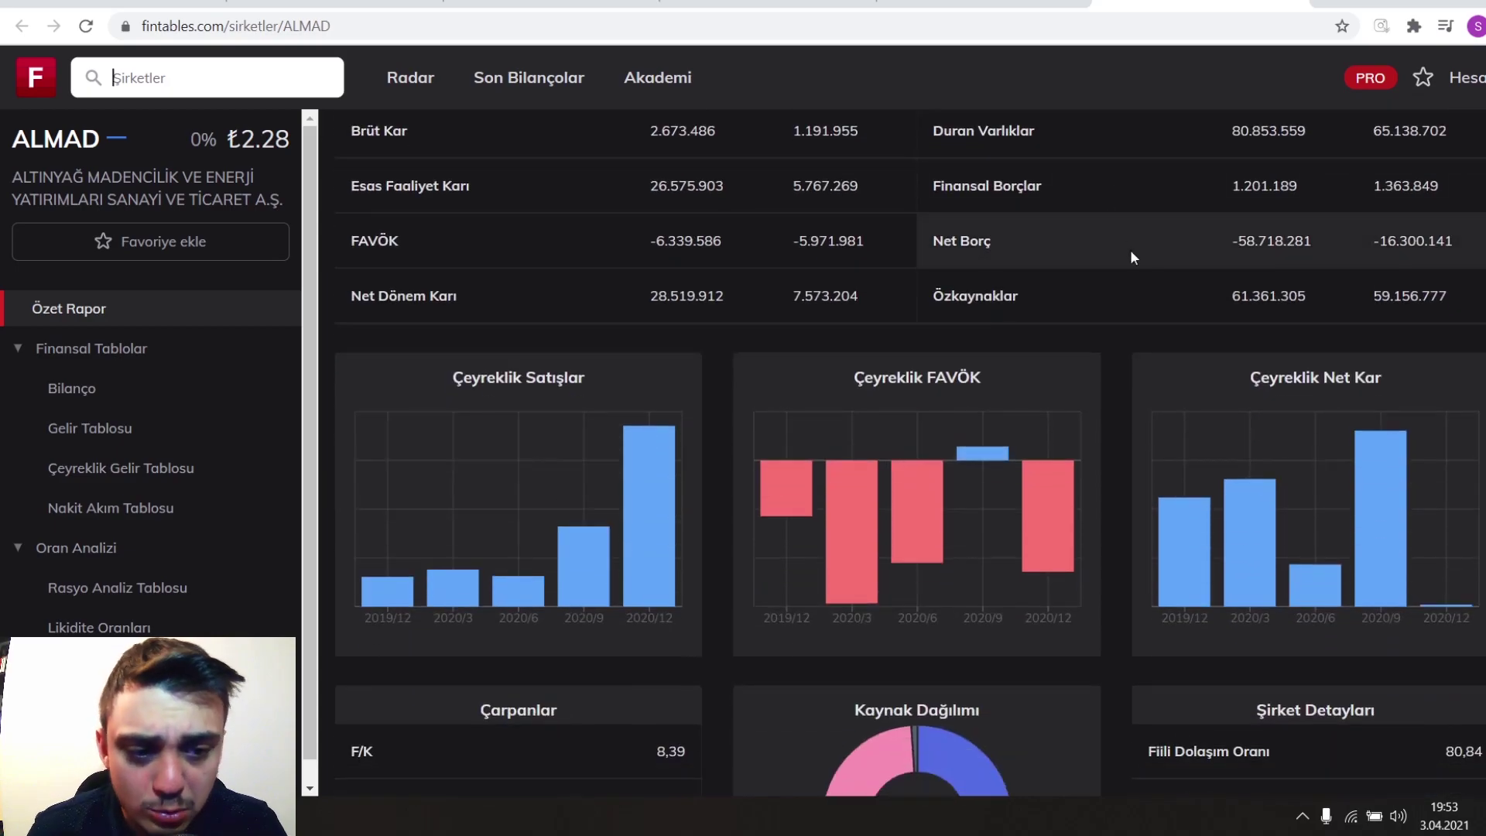
{"action": "scroll", "coordinate": [1177, 341], "scroll_direction": "up", "scroll_amount": 3}
{"action": "scroll", "coordinate": [1139, 299], "scroll_direction": "down", "scroll_amount": 3}
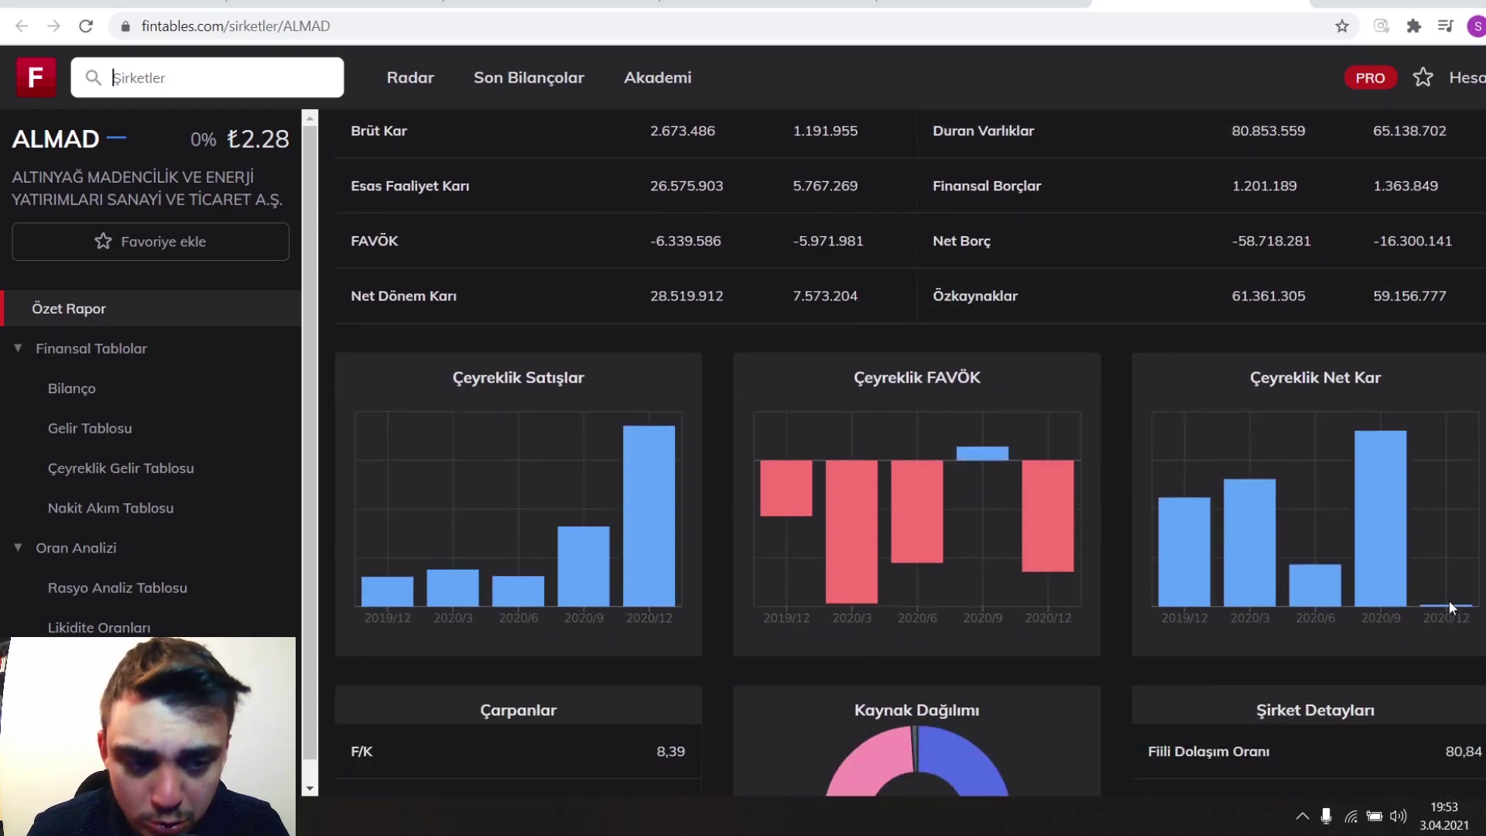
{"action": "scroll", "coordinate": [1303, 479], "scroll_direction": "down", "scroll_amount": 3}
{"action": "mouse_move", "coordinate": [1434, 398]}
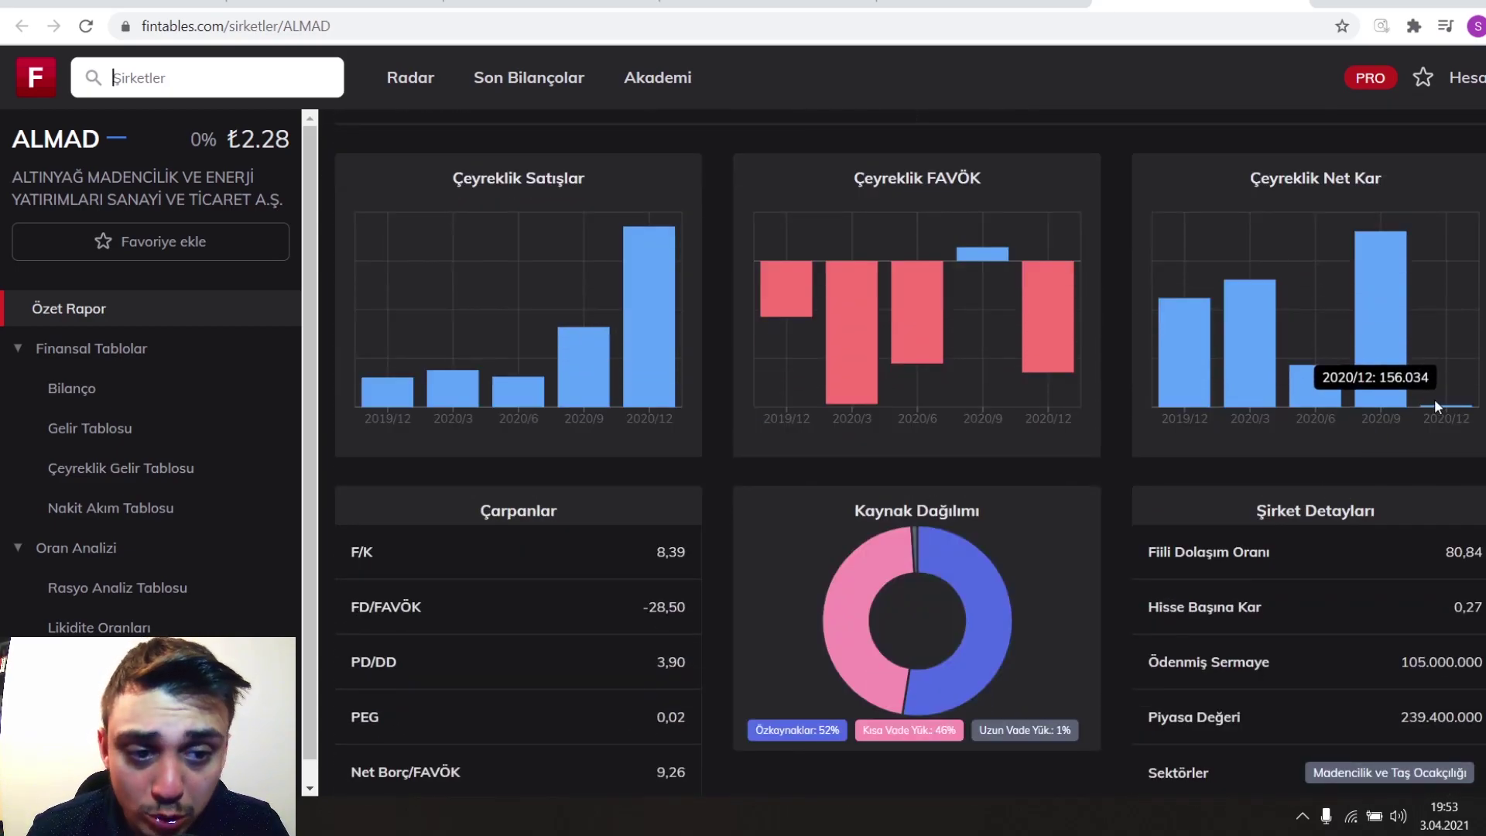
{"action": "scroll", "coordinate": [1408, 388], "scroll_direction": "up", "scroll_amount": 4}
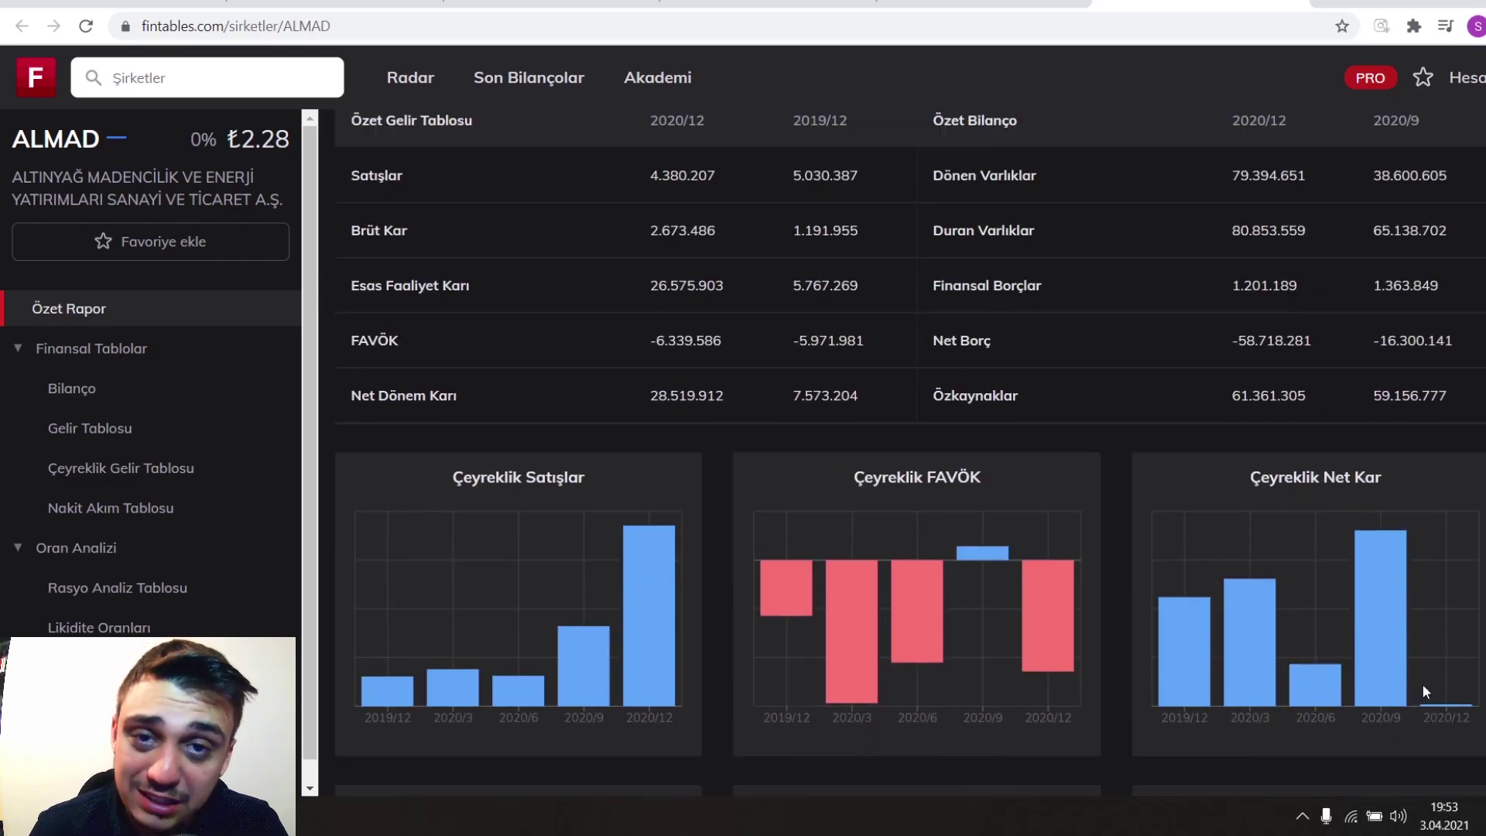
{"action": "scroll", "coordinate": [1392, 670], "scroll_direction": "up", "scroll_amount": 2}
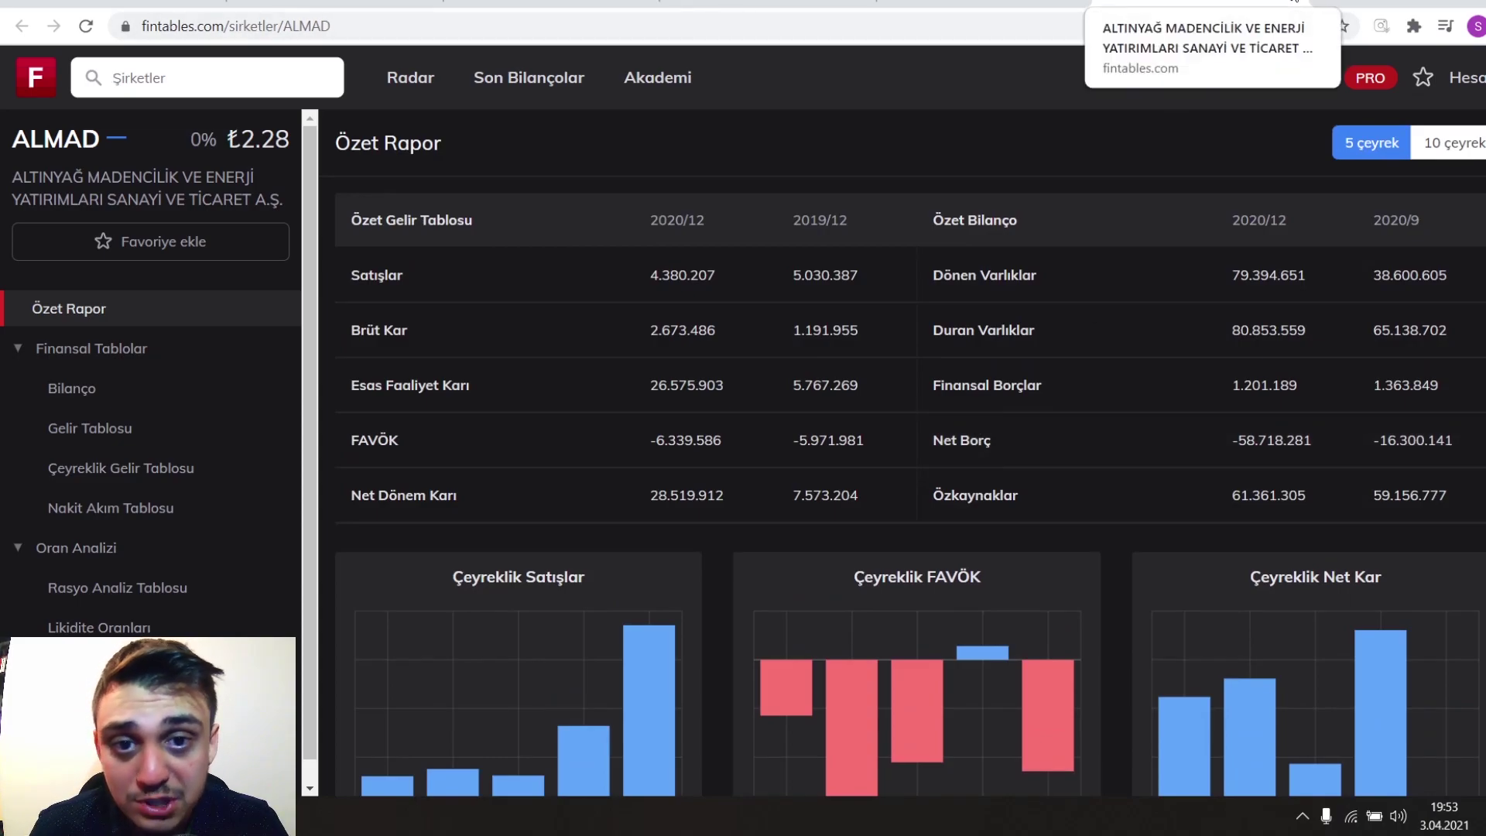
{"action": "left_click", "coordinate": [1083, 3]}
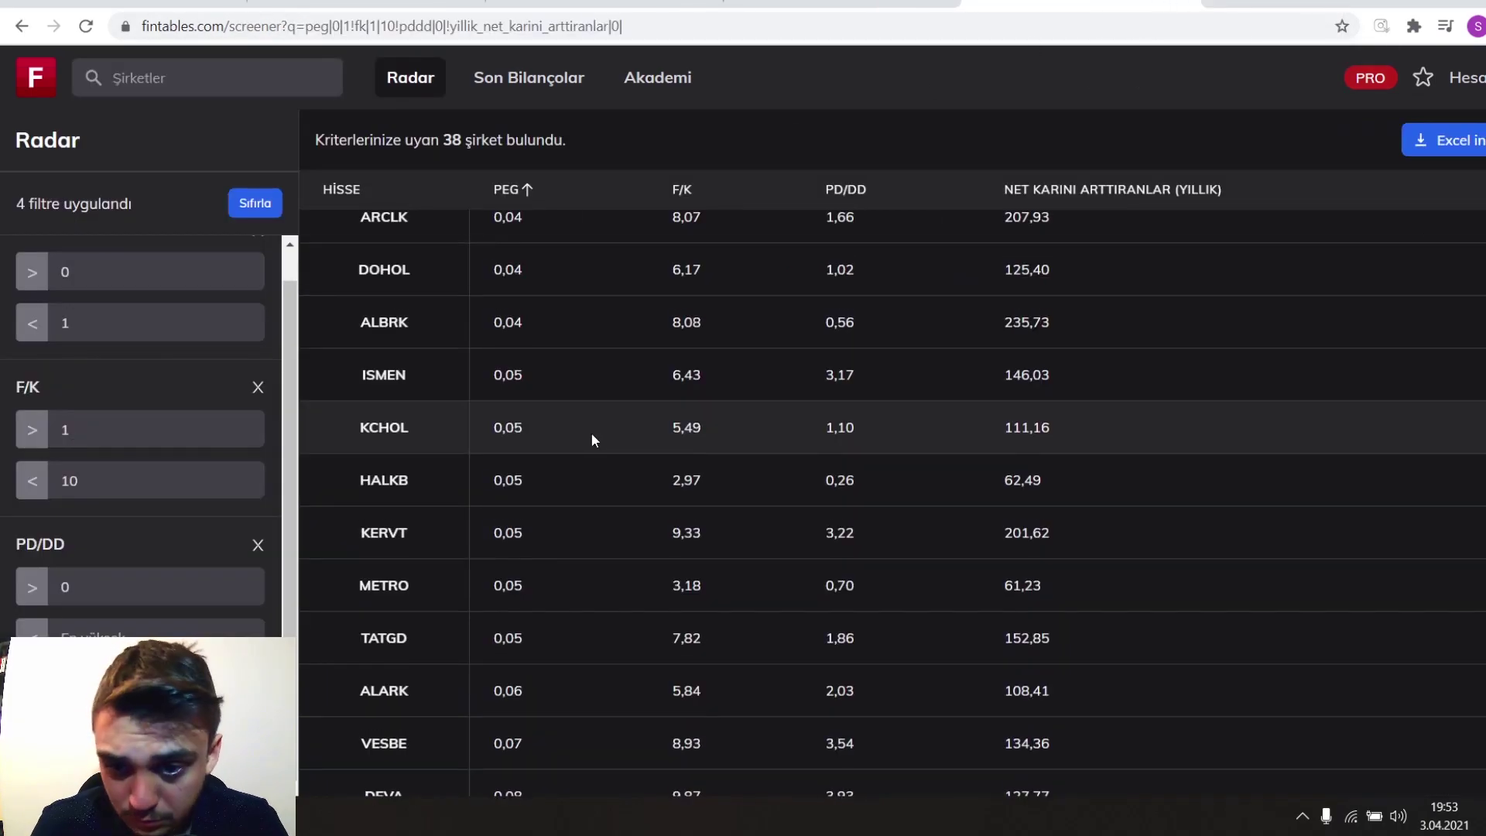
Go further through the PEG screening and examine the PEG ratio of ANHYT
{"action": "scroll", "coordinate": [539, 375], "scroll_direction": "down", "scroll_amount": 1}
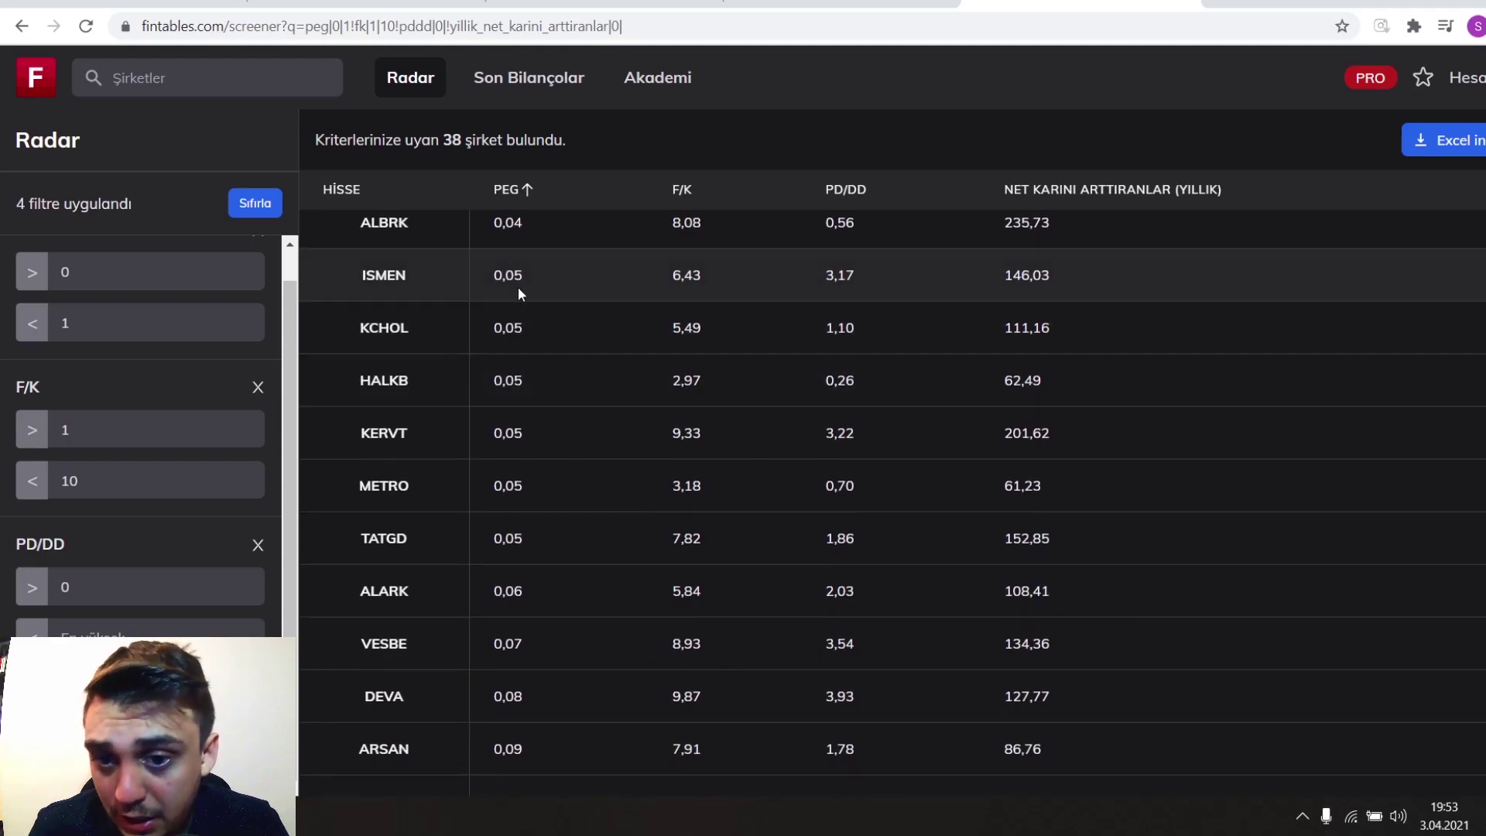
{"action": "scroll", "coordinate": [650, 341], "scroll_direction": "down", "scroll_amount": 1}
{"action": "scroll", "coordinate": [557, 499], "scroll_direction": "down", "scroll_amount": 1}
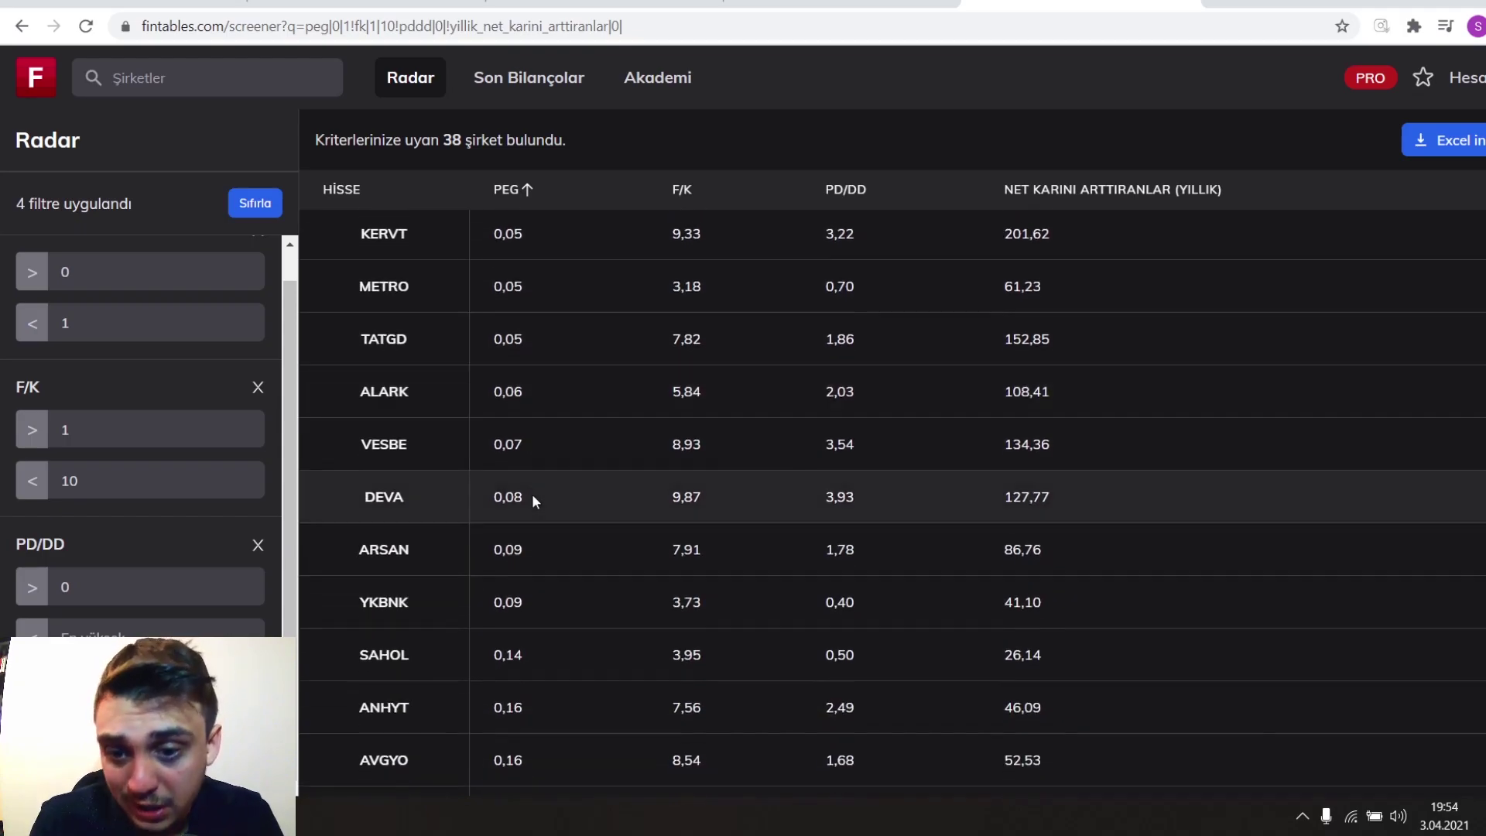
{"action": "scroll", "coordinate": [588, 480], "scroll_direction": "down", "scroll_amount": 1}
{"action": "scroll", "coordinate": [490, 432], "scroll_direction": "down", "scroll_amount": 2}
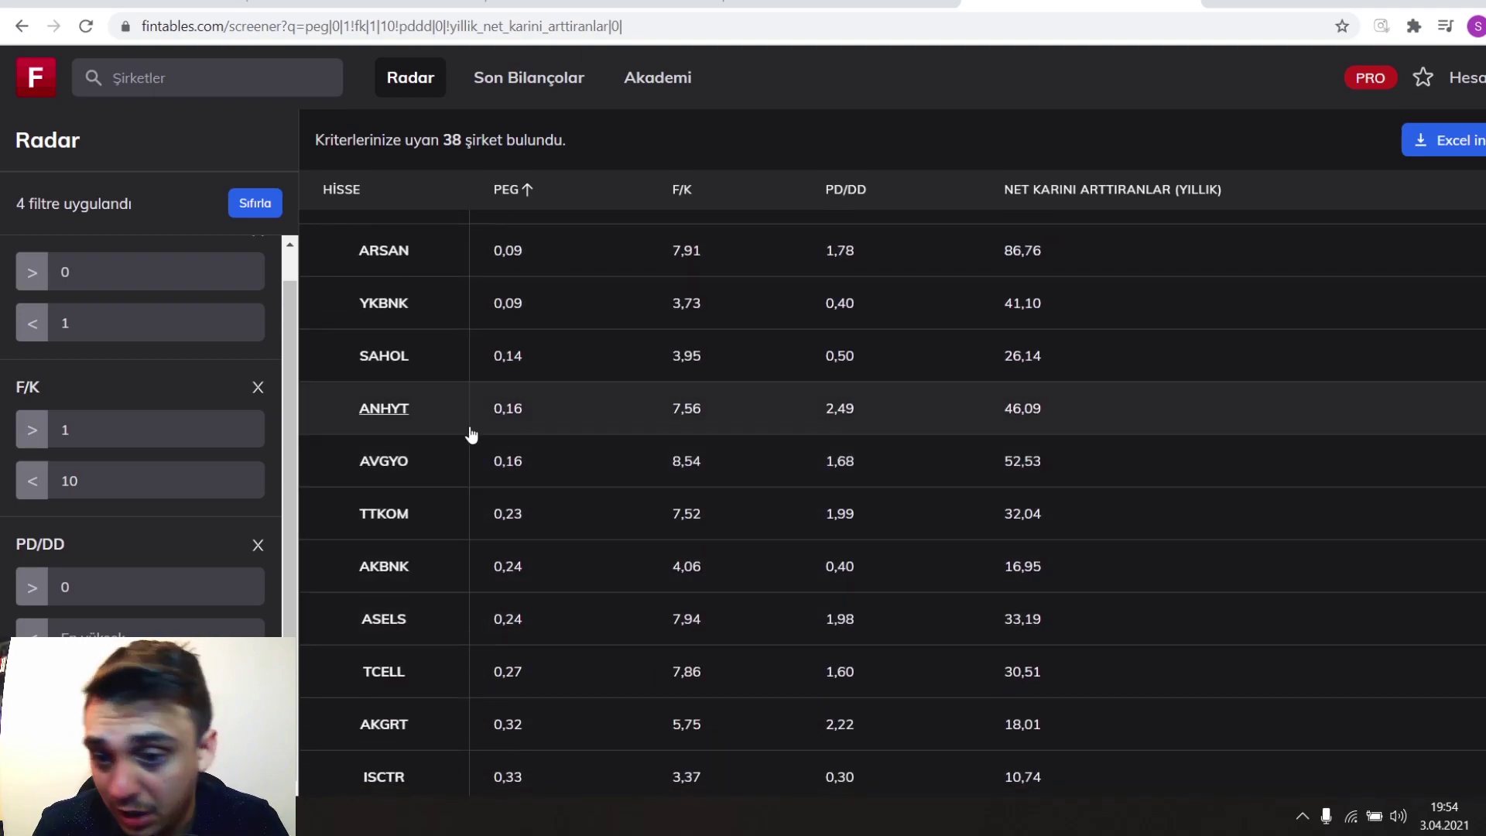
{"action": "left_click_drag", "start_coordinate": [491, 407], "coordinate": [546, 407]}
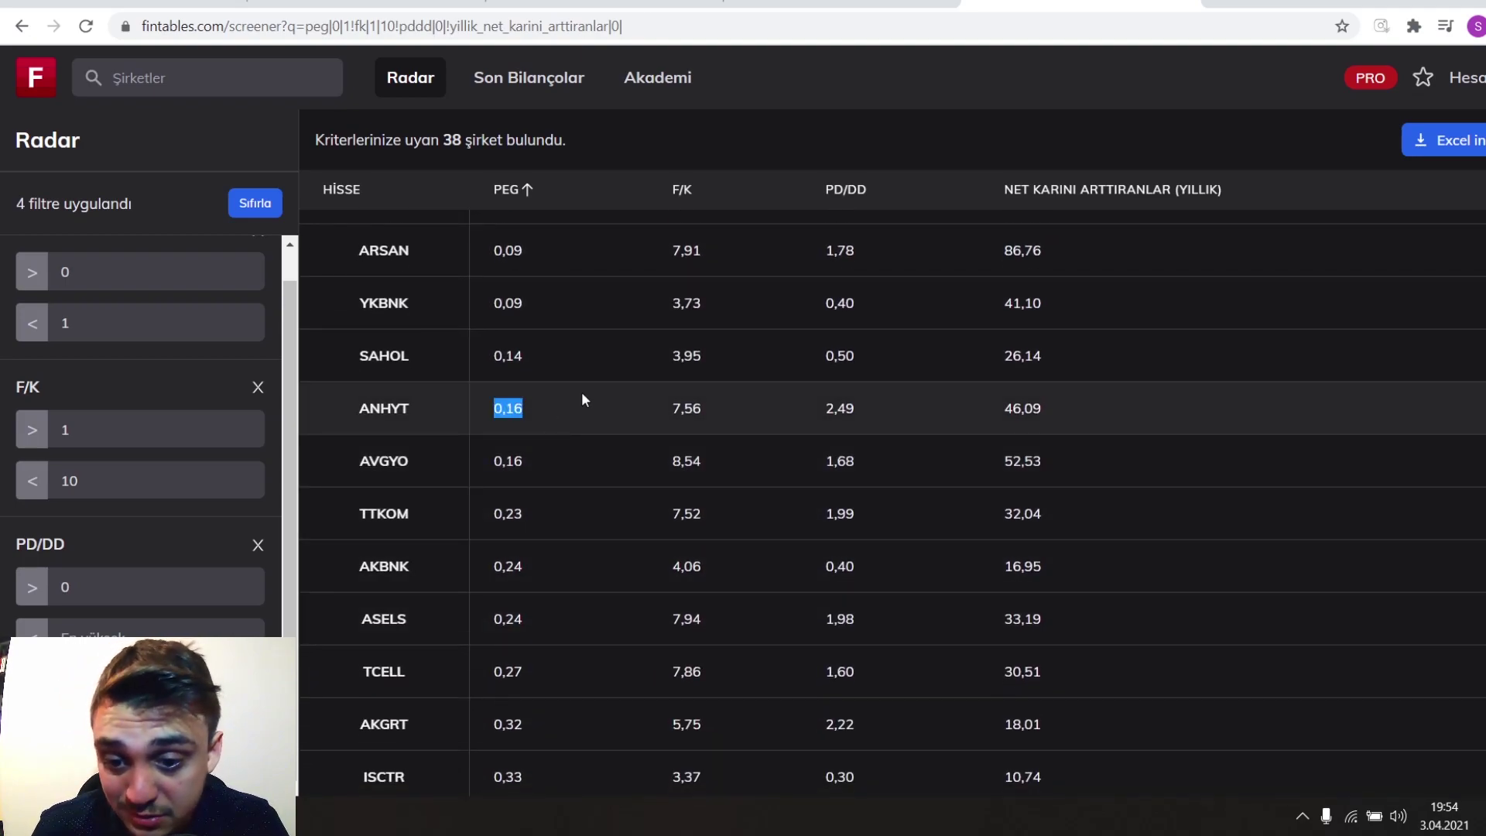
Examine the PEG ratios of the companies below ANHYT in the PEG screening
{"action": "scroll", "coordinate": [580, 398], "scroll_direction": "down", "scroll_amount": 3}
{"action": "left_click_drag", "start_coordinate": [534, 410], "coordinate": [491, 408]}
{"action": "scroll", "coordinate": [673, 427], "scroll_direction": "down", "scroll_amount": 1}
{"action": "left_click_drag", "start_coordinate": [493, 506], "coordinate": [574, 510]}
{"action": "left_click", "coordinate": [580, 512]}
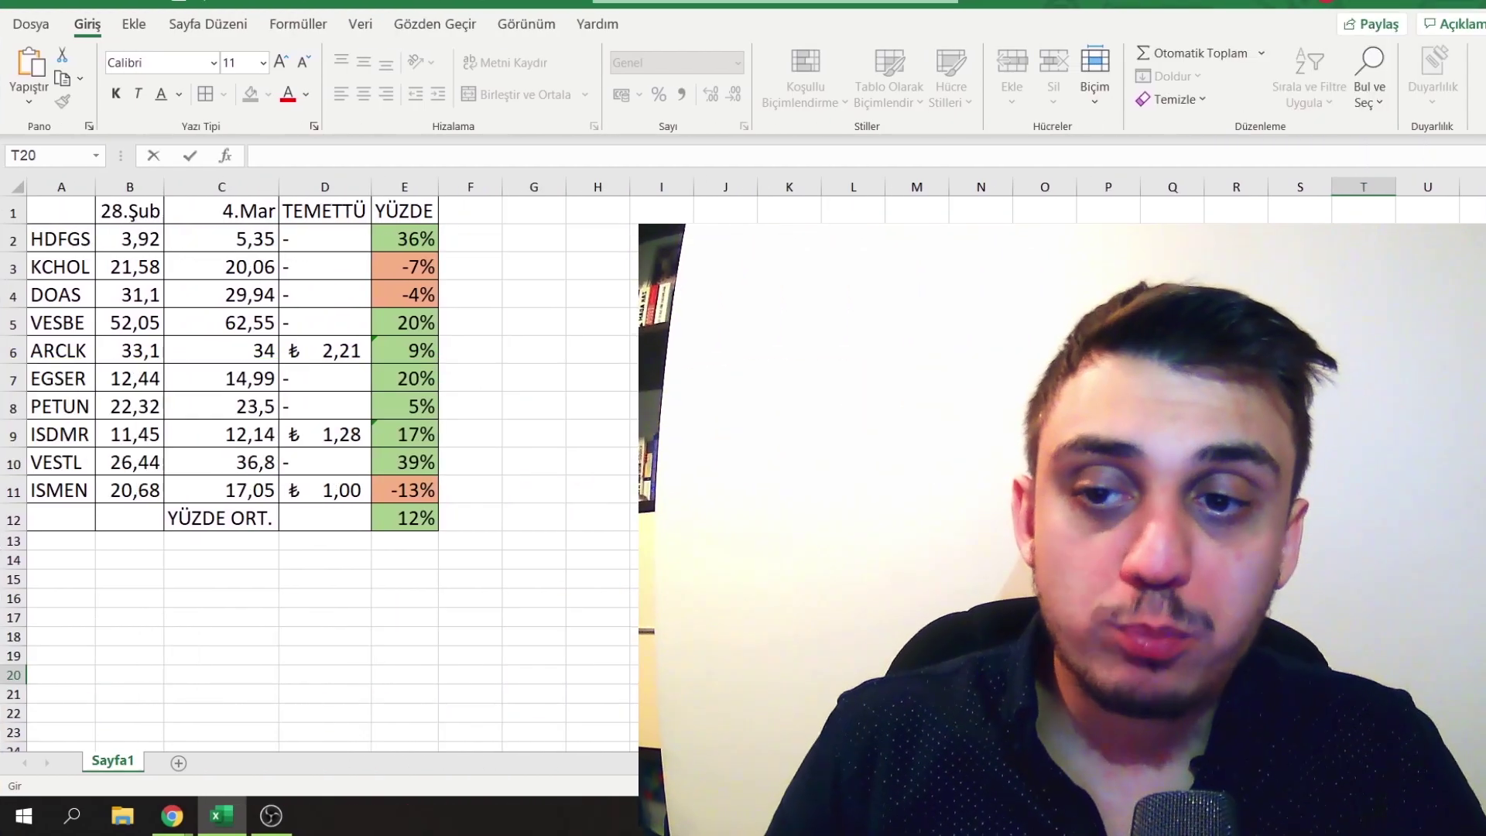